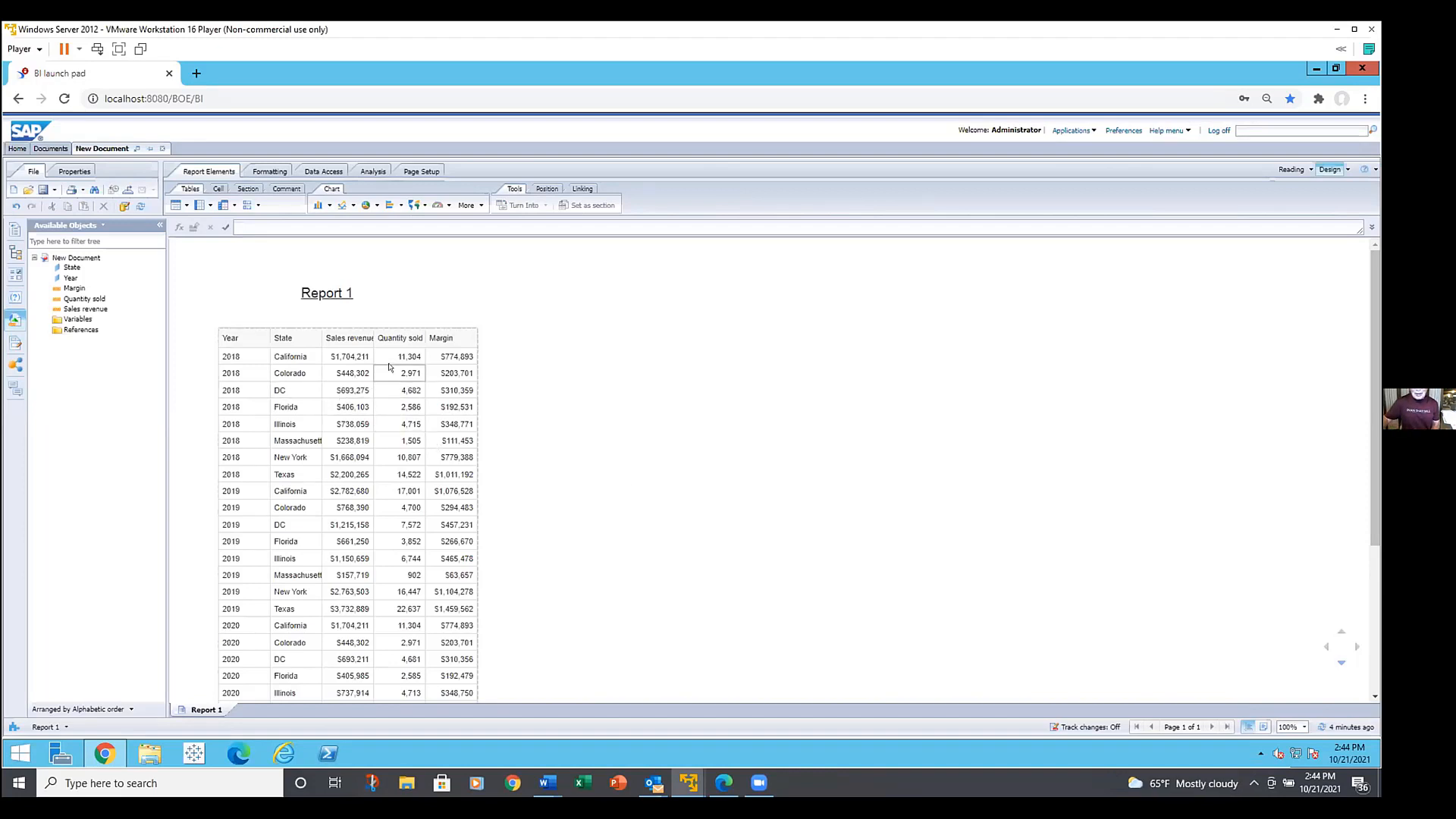
- Add a break on the Year column of the report table and review the resulting yearly sections
{"action": "left_click", "coordinate": [369, 174]}
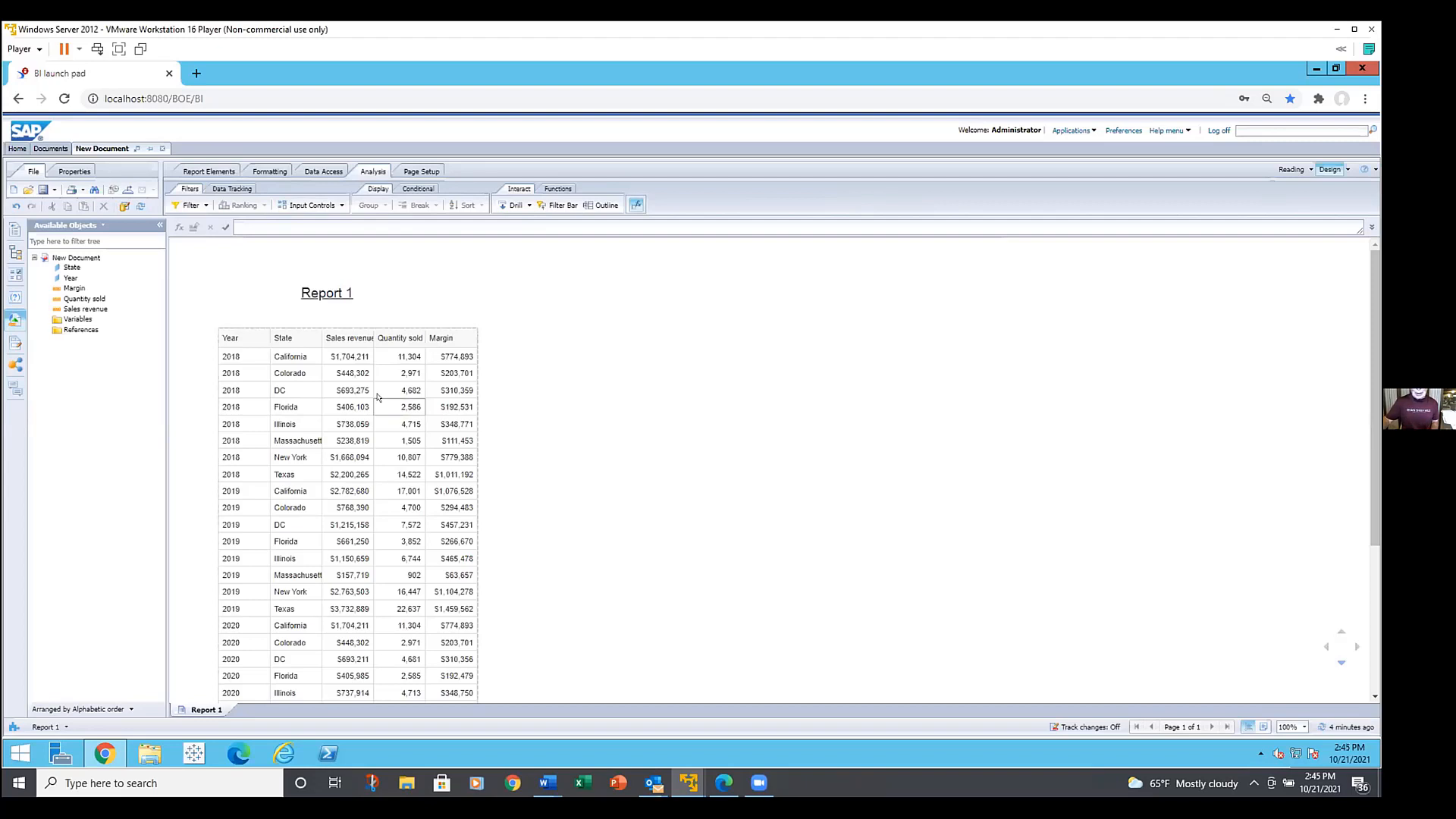
{"action": "left_click", "coordinate": [264, 373]}
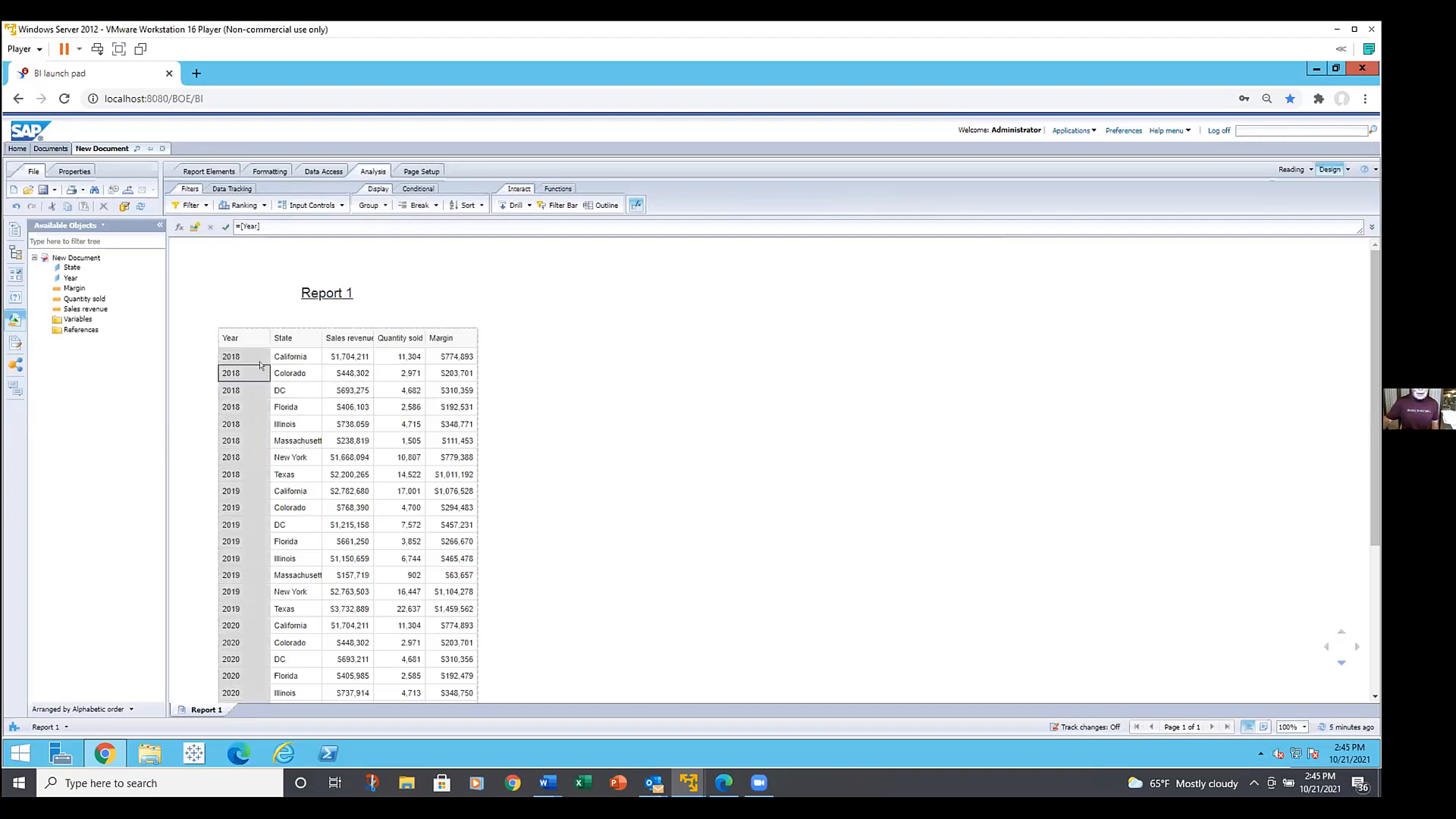
{"action": "left_click", "coordinate": [411, 209]}
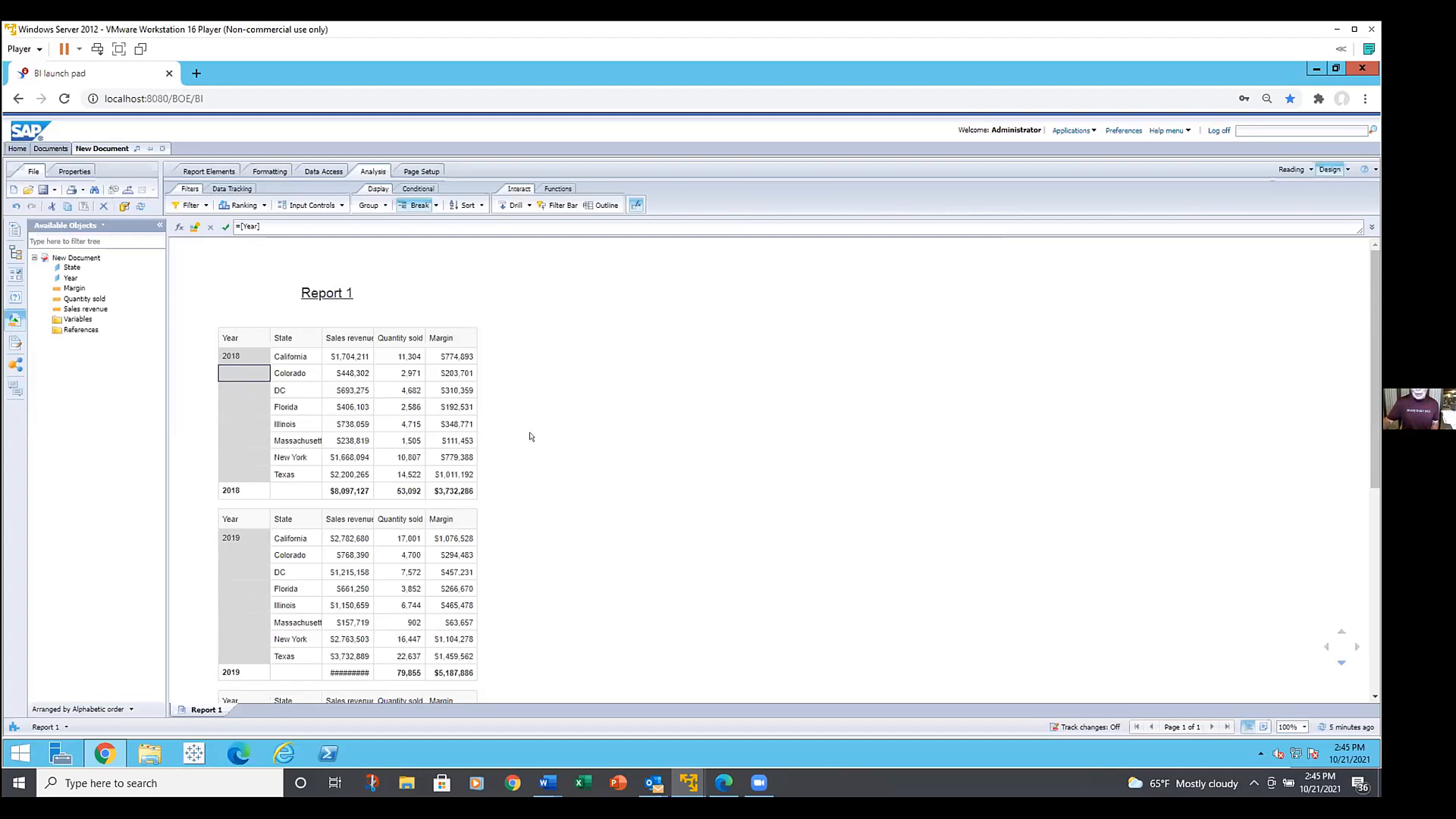
{"action": "scroll", "coordinate": [530, 443], "scroll_direction": "down", "scroll_amount": 2}
{"action": "scroll", "coordinate": [523, 454], "scroll_direction": "up", "scroll_amount": 1}
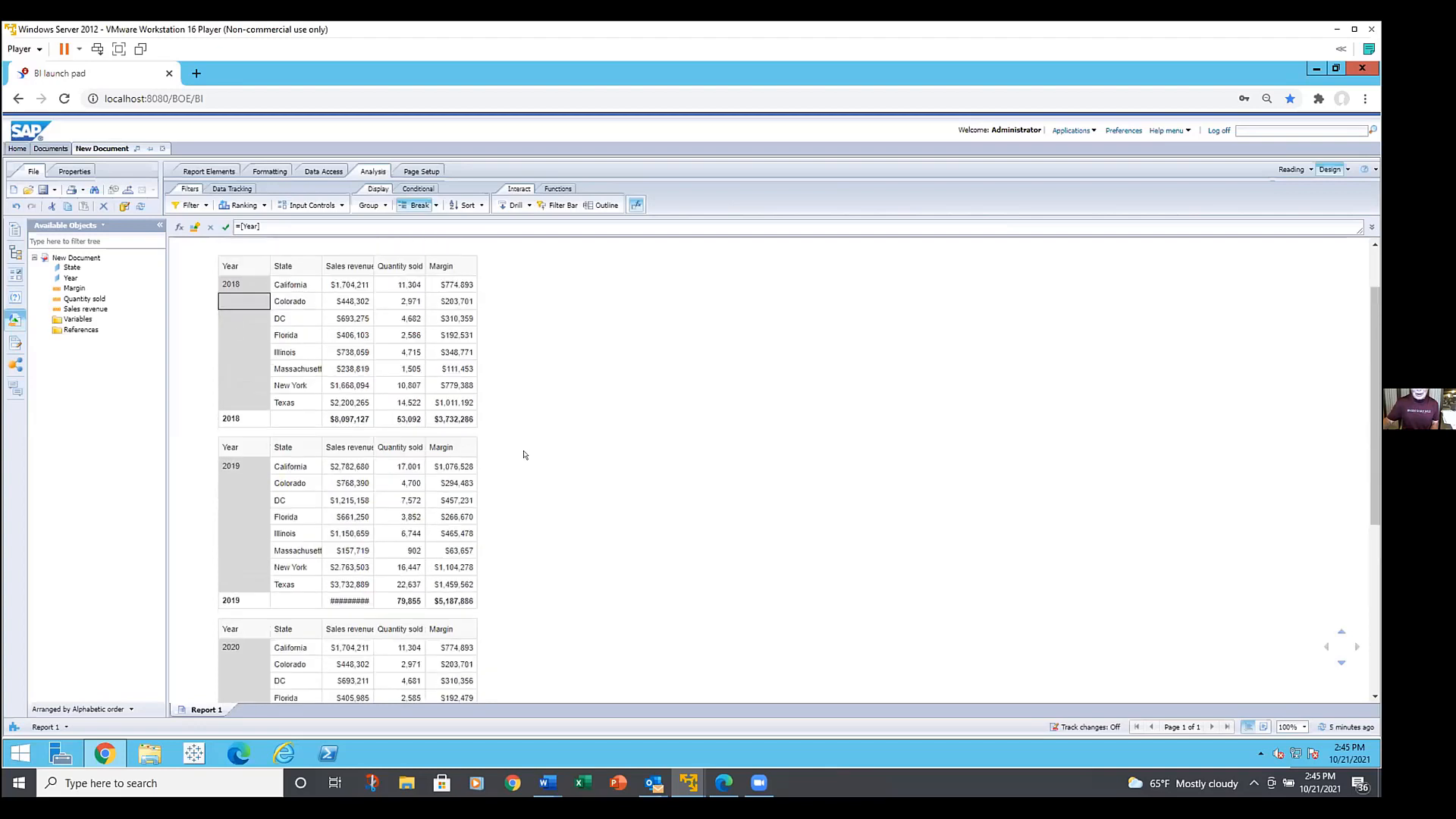
{"action": "scroll", "coordinate": [523, 454], "scroll_direction": "up", "scroll_amount": 2}
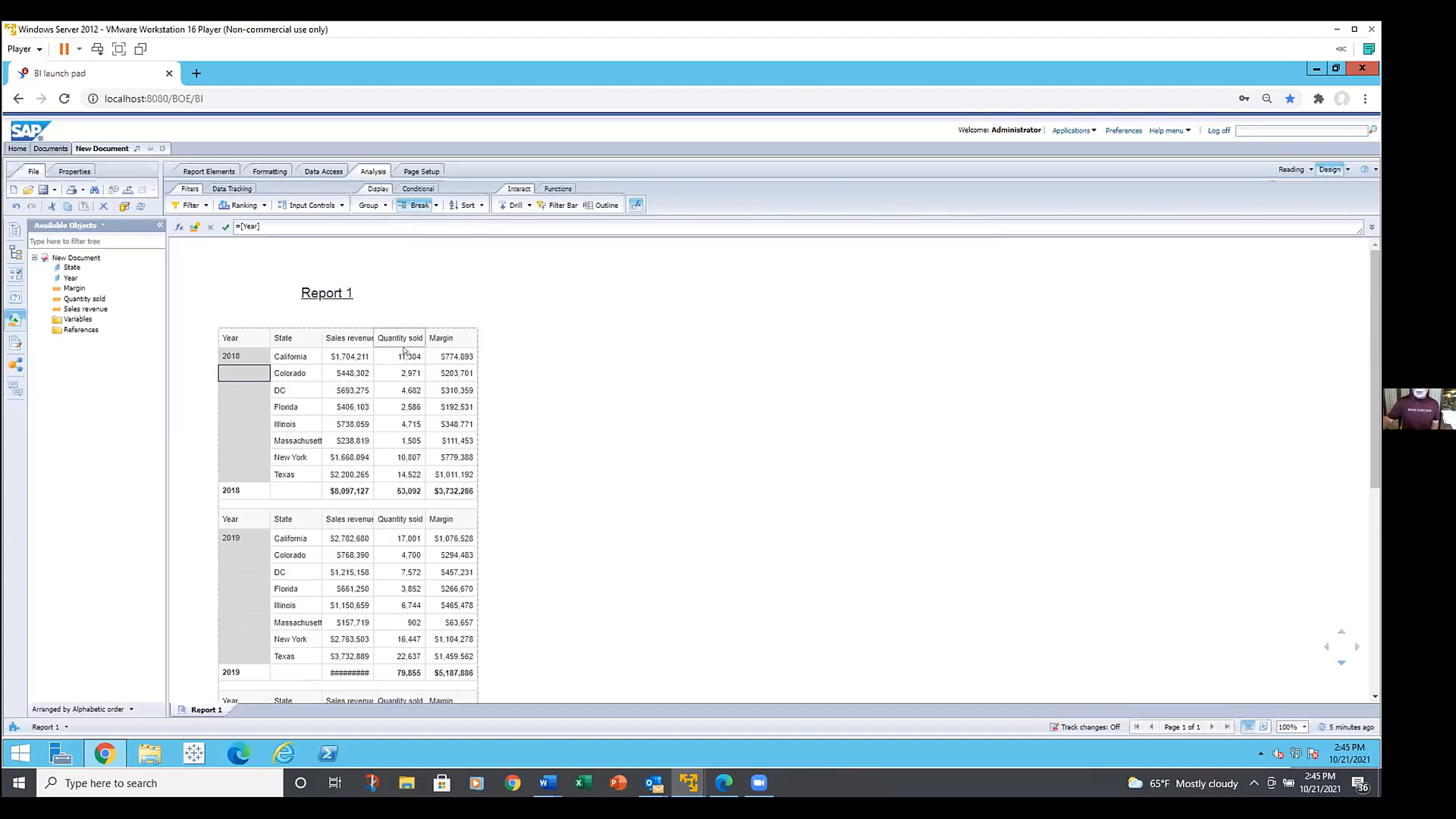
- Review the display and page layout options of the Year break in Manage Breaks
{"action": "left_click", "coordinate": [434, 205]}
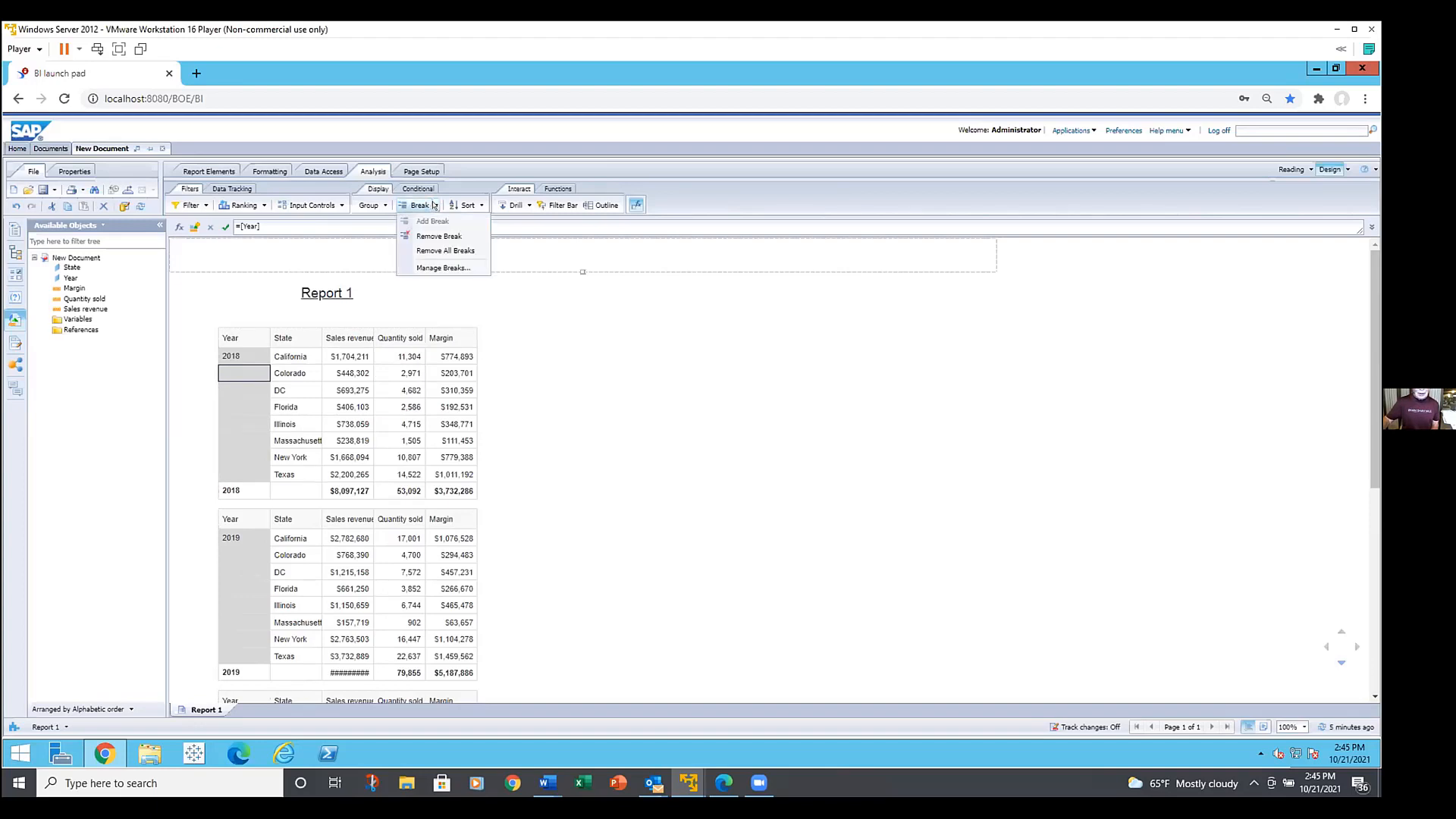
{"action": "left_click", "coordinate": [443, 268]}
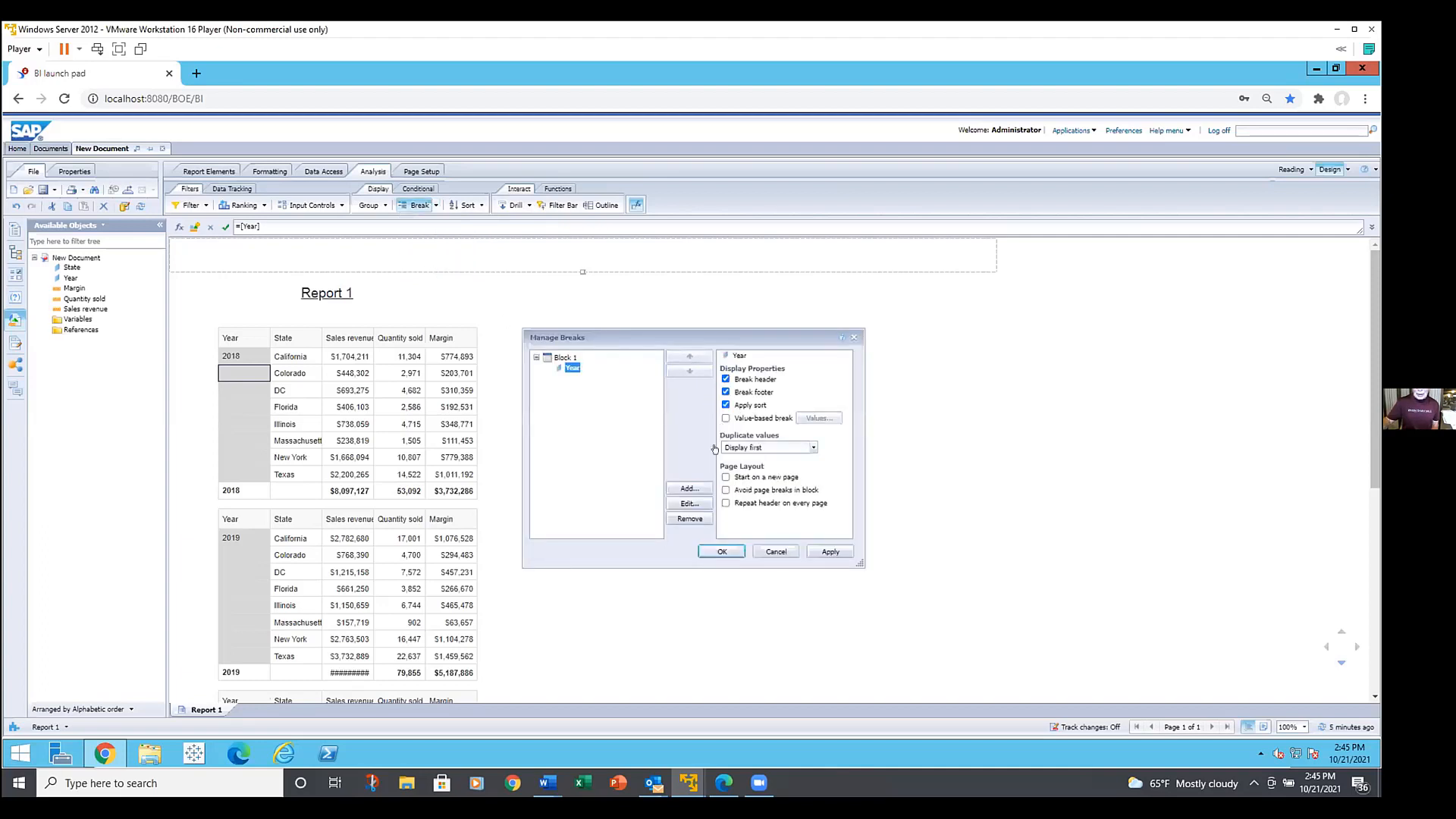
{"action": "left_click", "coordinate": [725, 477]}
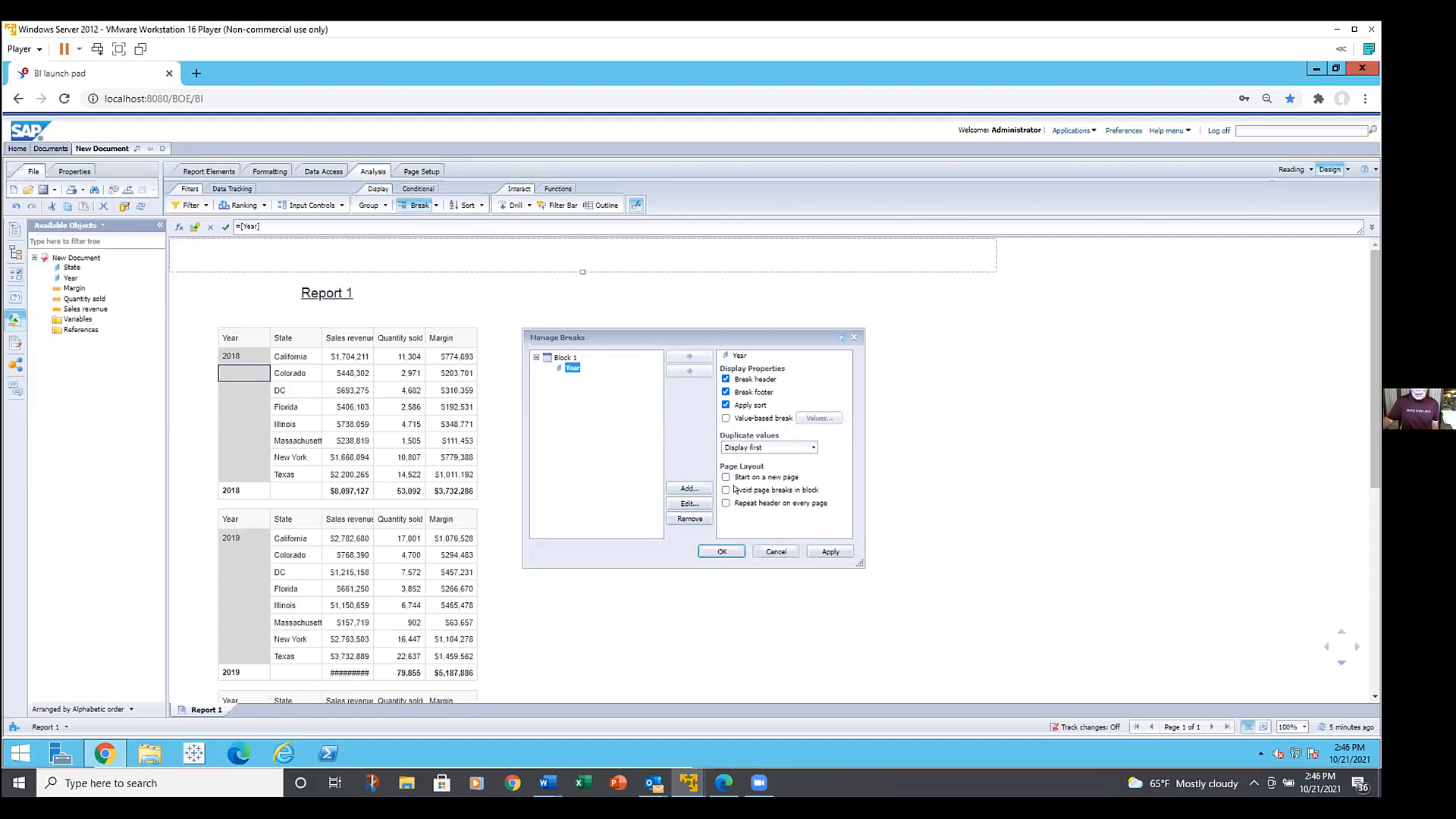
{"action": "left_click", "coordinate": [722, 551]}
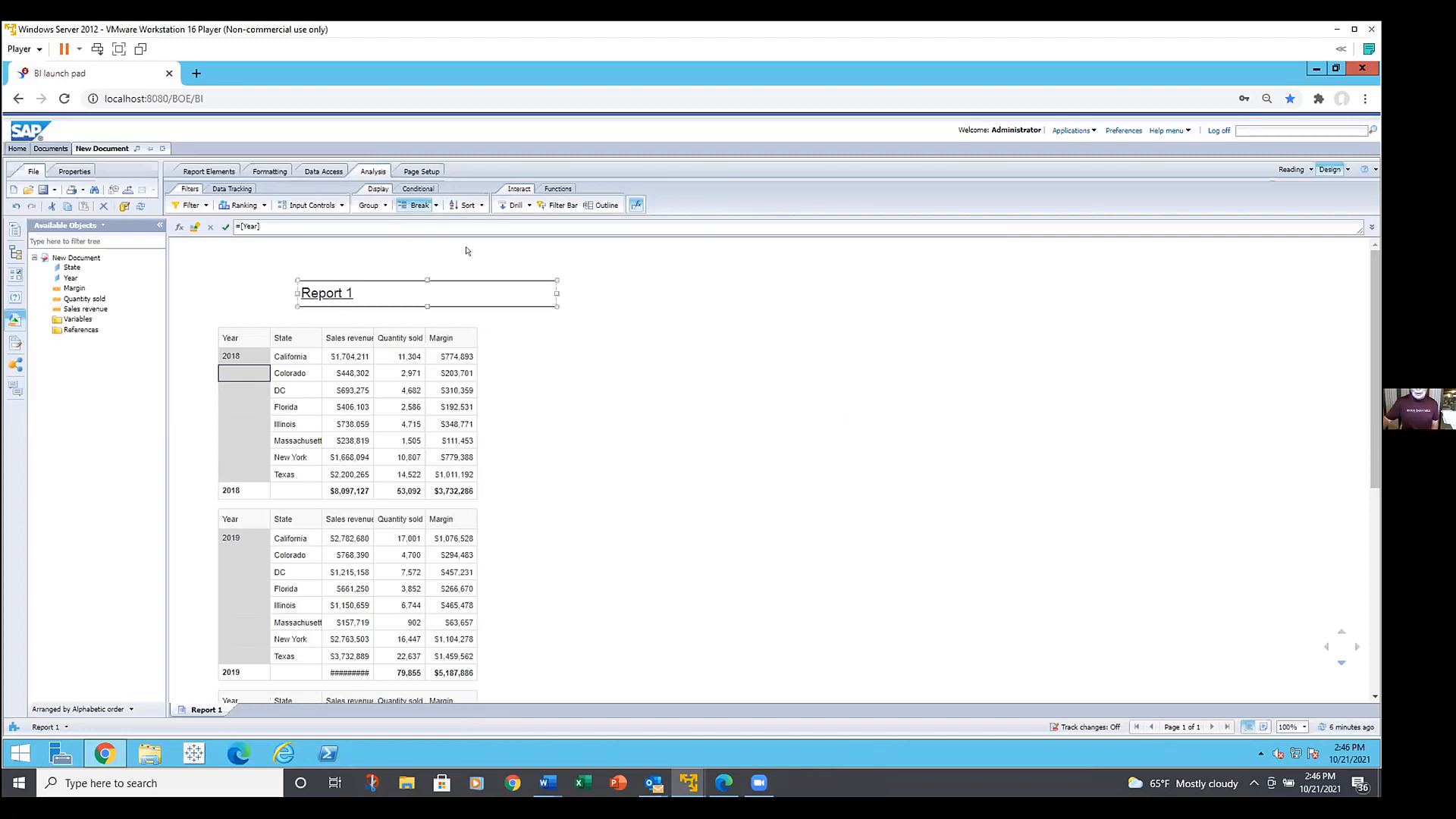
- Make the Year break value-based with 2021 as the only break value and check the table's sections
{"action": "left_click", "coordinate": [436, 205]}
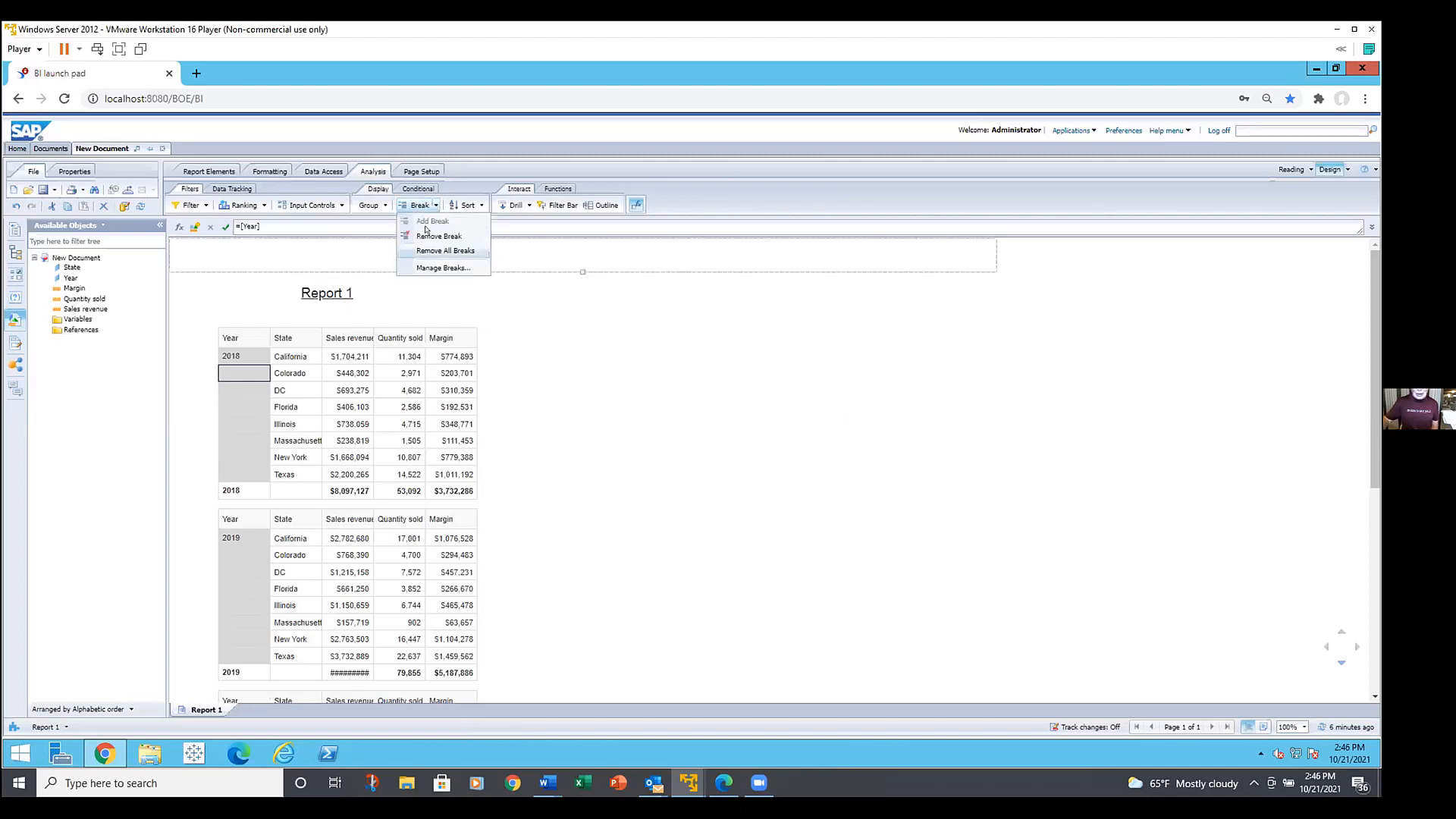
{"action": "left_click", "coordinate": [425, 263]}
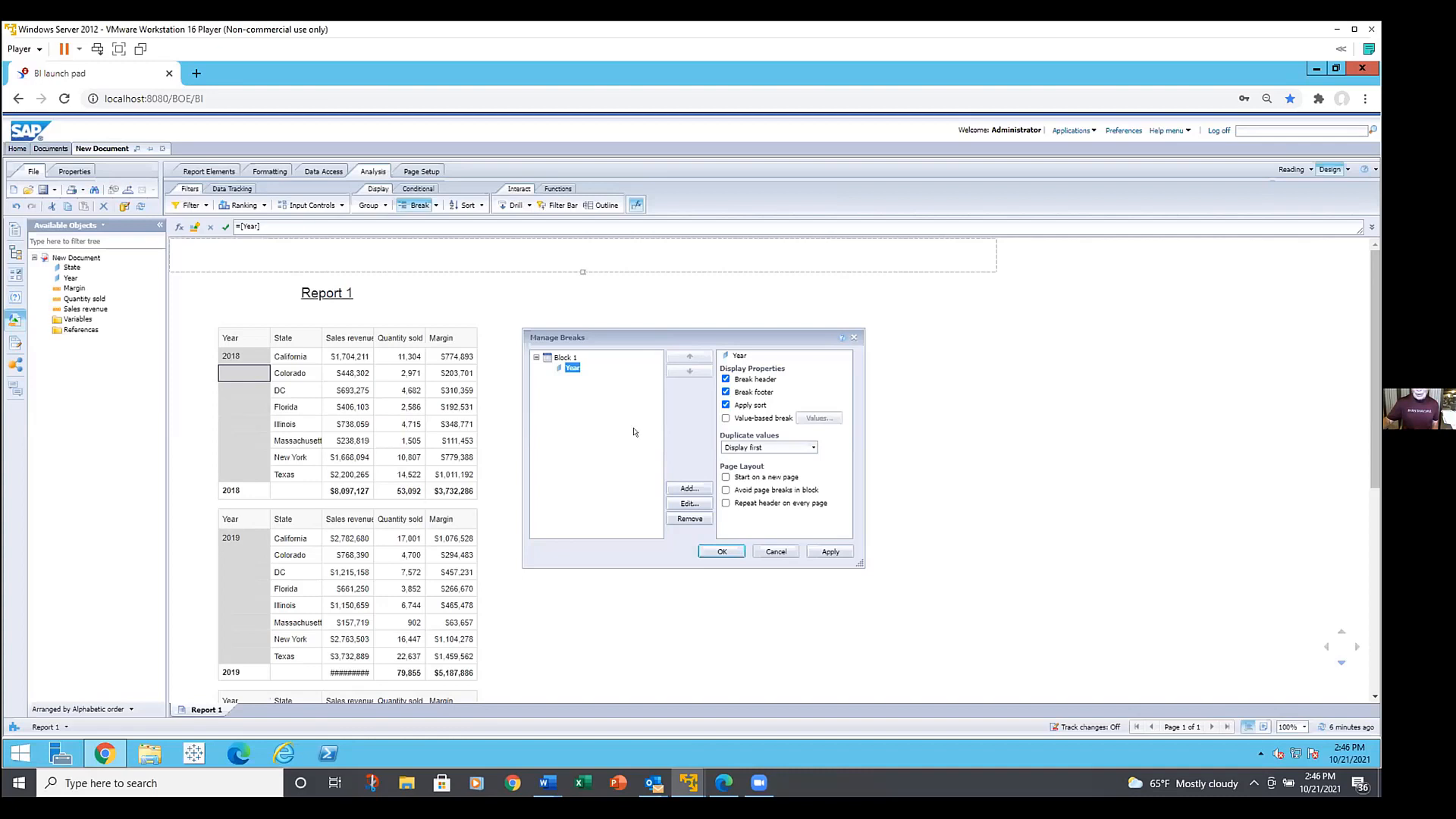
{"action": "left_click", "coordinate": [725, 417]}
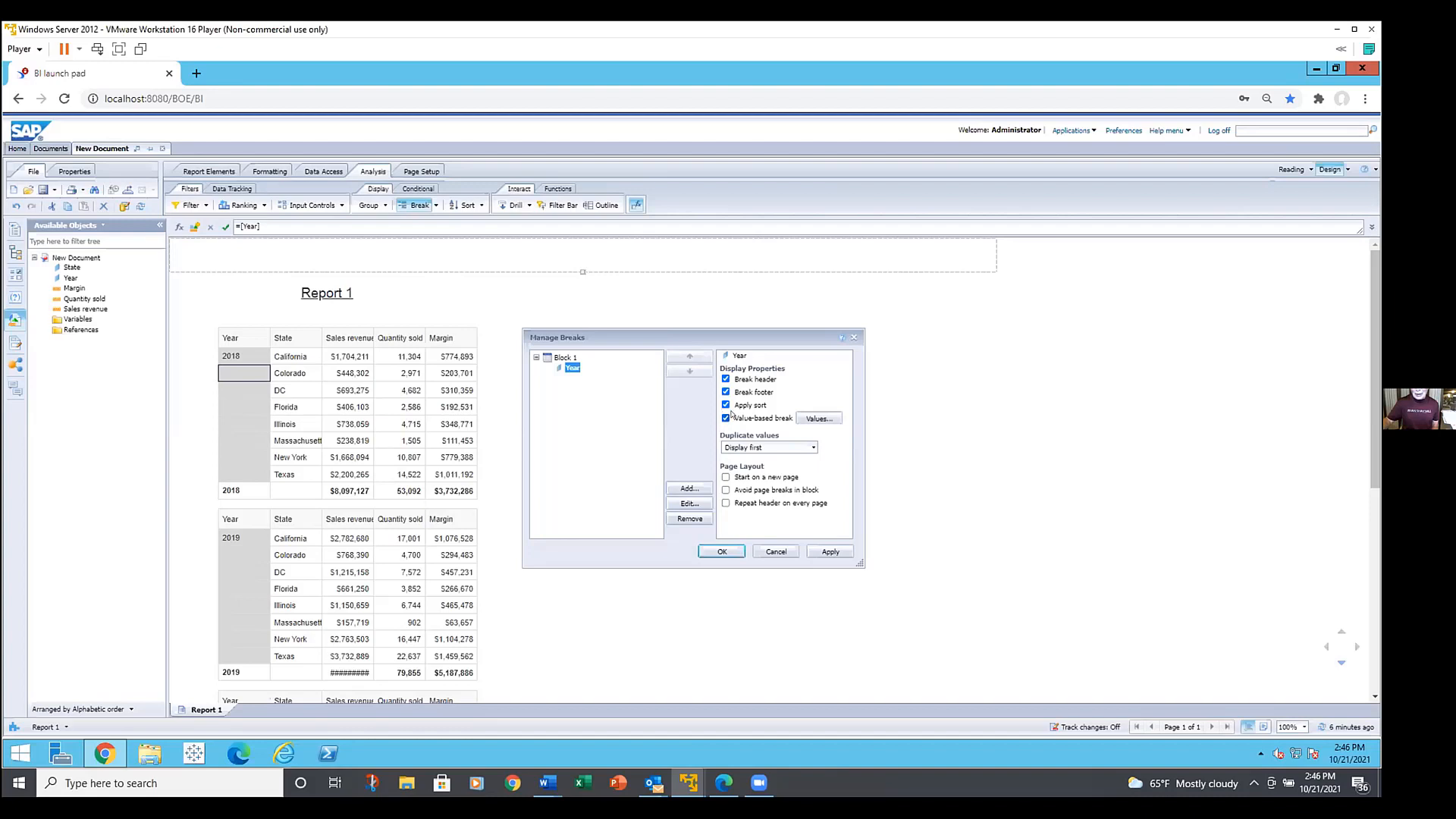
{"action": "left_click", "coordinate": [806, 415]}
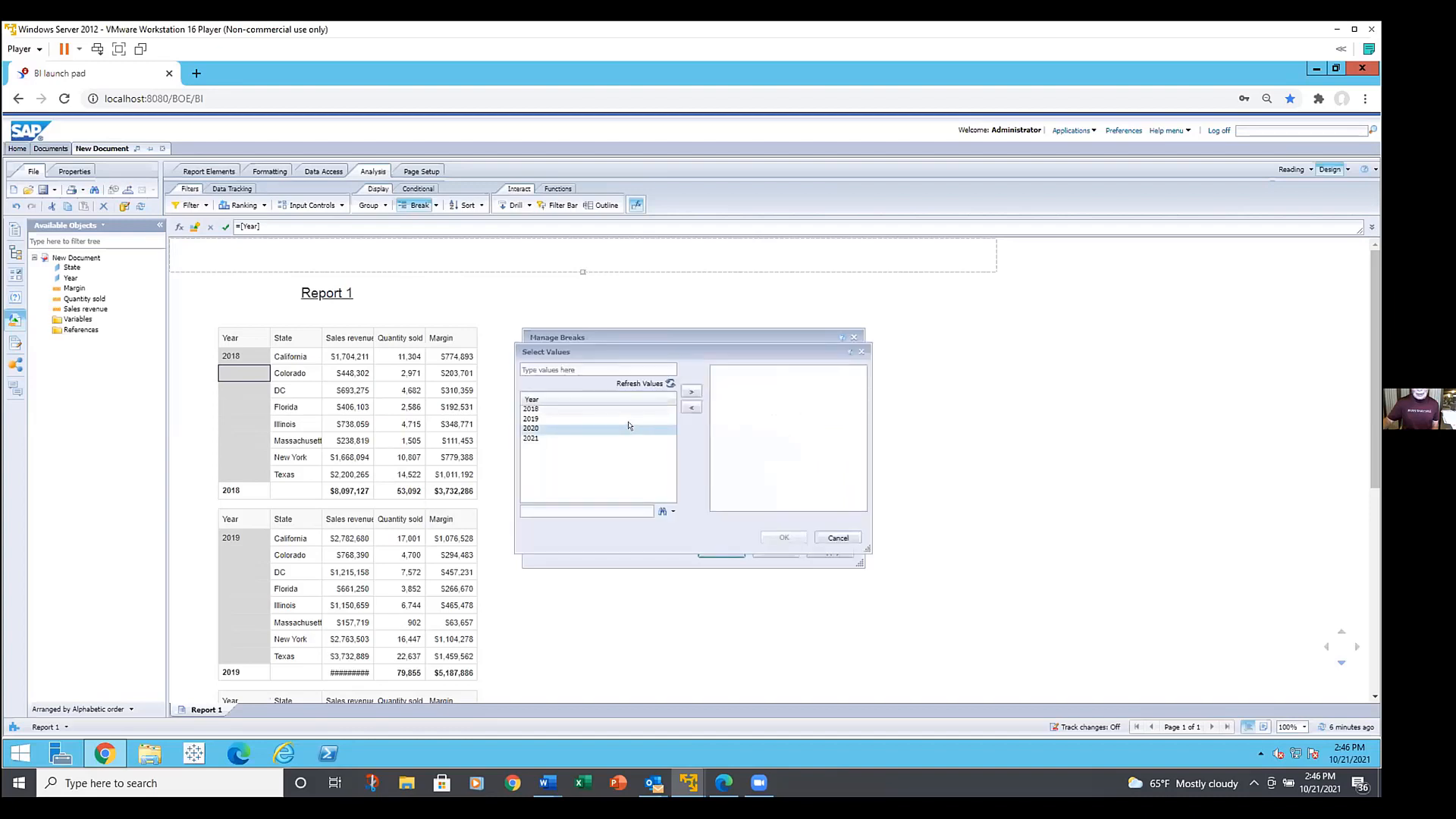
{"action": "double_click", "coordinate": [621, 437]}
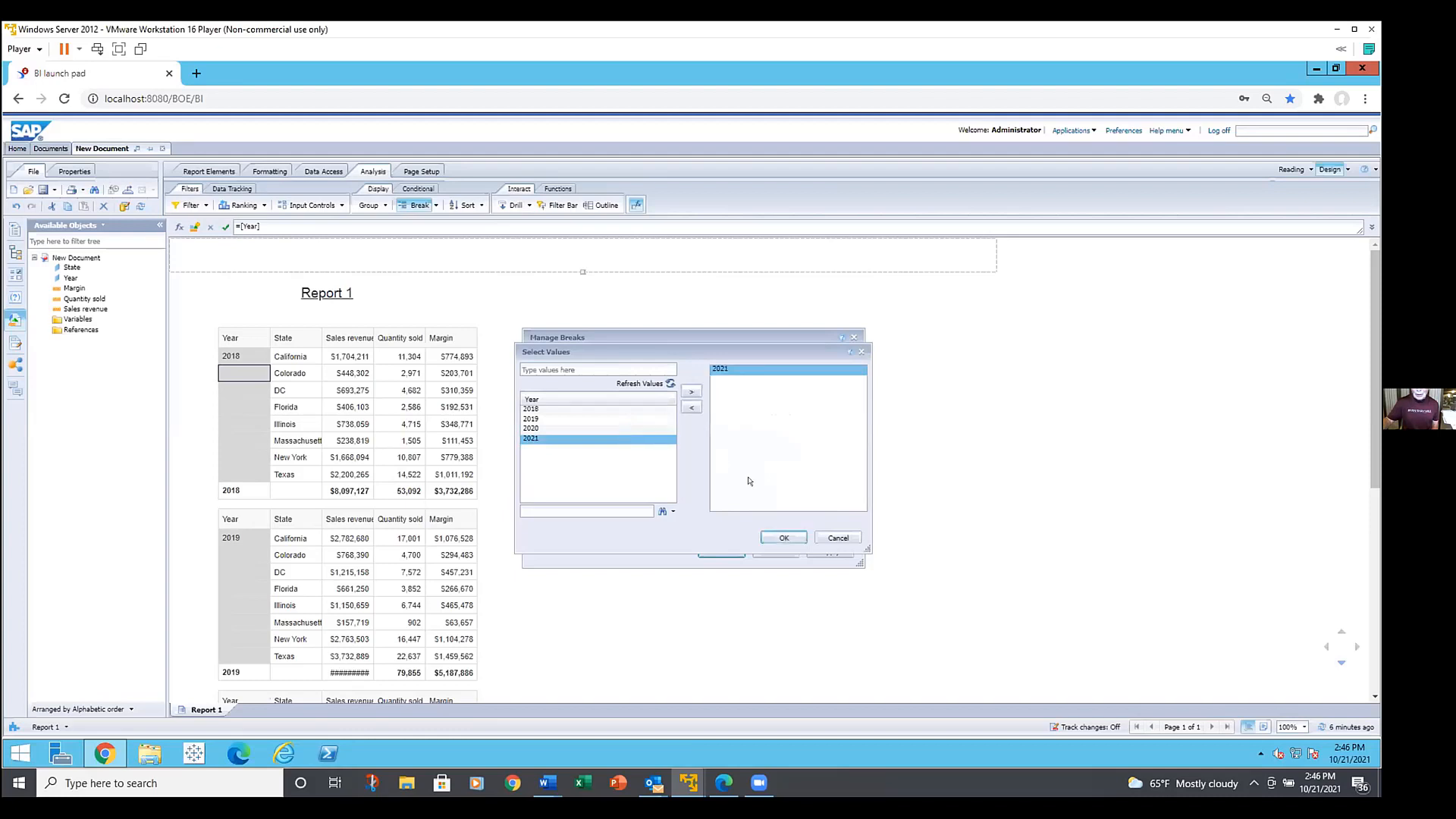
{"action": "left_click", "coordinate": [761, 536]}
{"action": "left_click", "coordinate": [724, 550]}
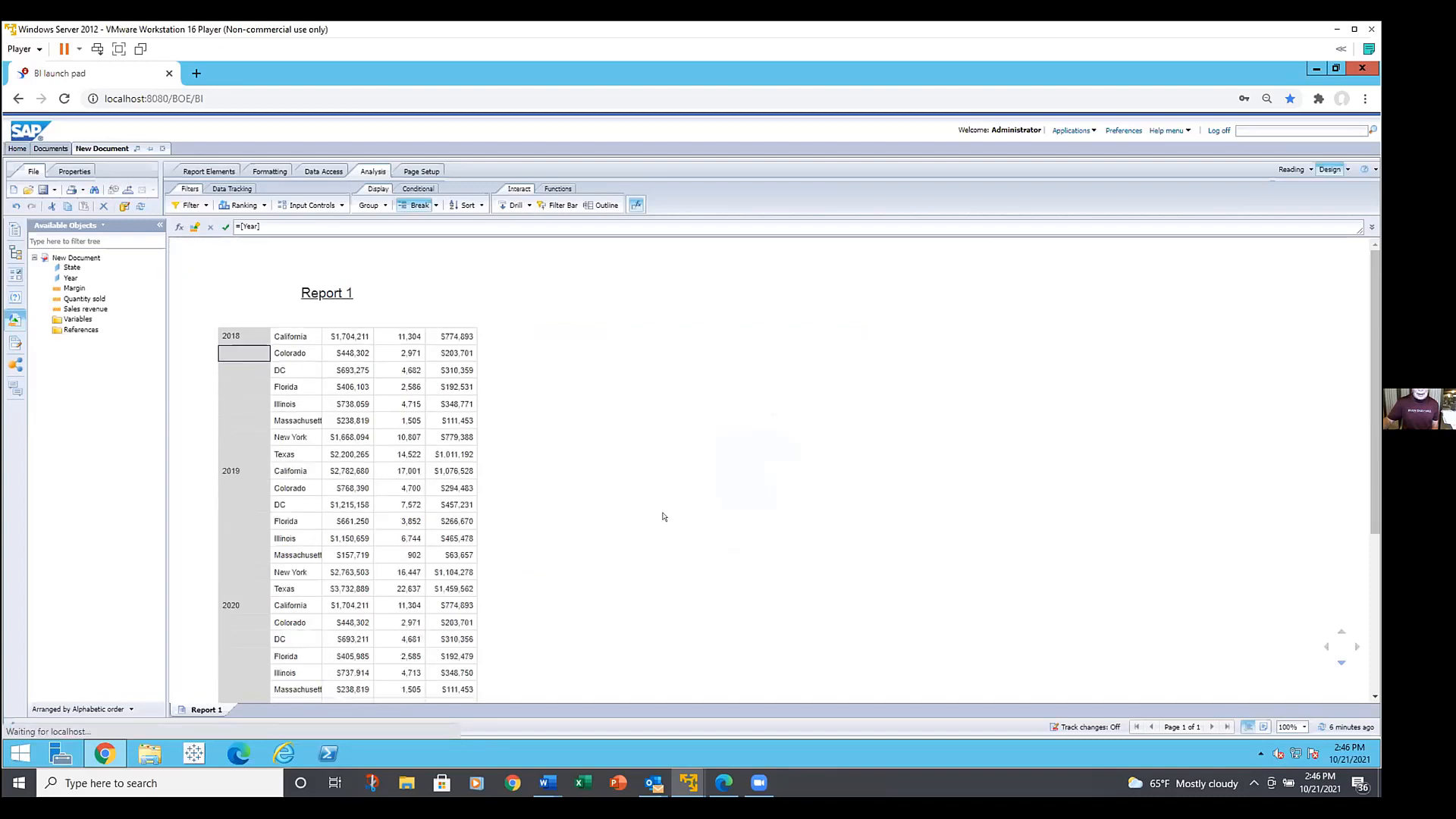
{"action": "scroll", "coordinate": [662, 516], "scroll_direction": "down", "scroll_amount": 3}
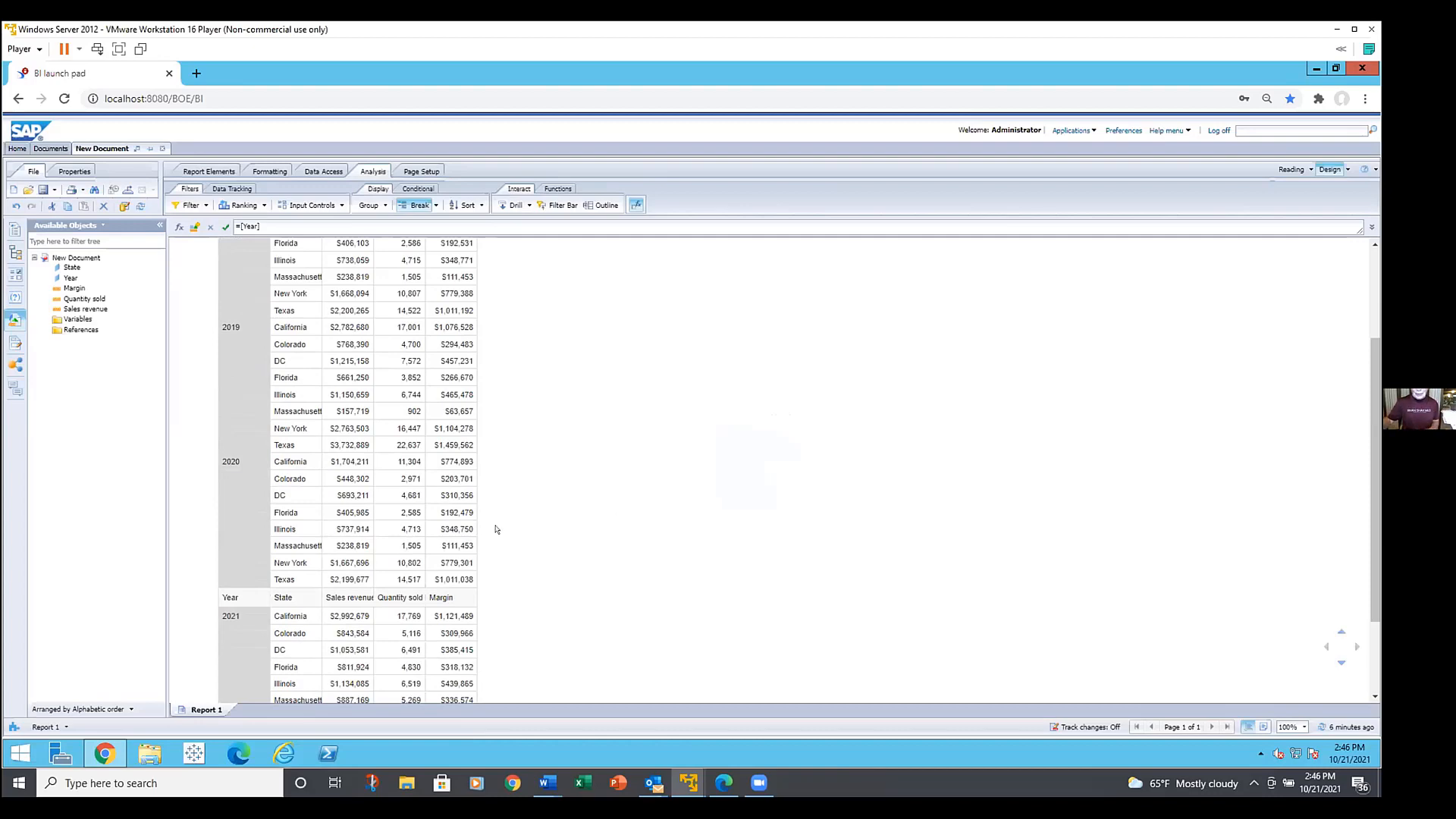
{"action": "scroll", "coordinate": [518, 536], "scroll_direction": "down", "scroll_amount": 2}
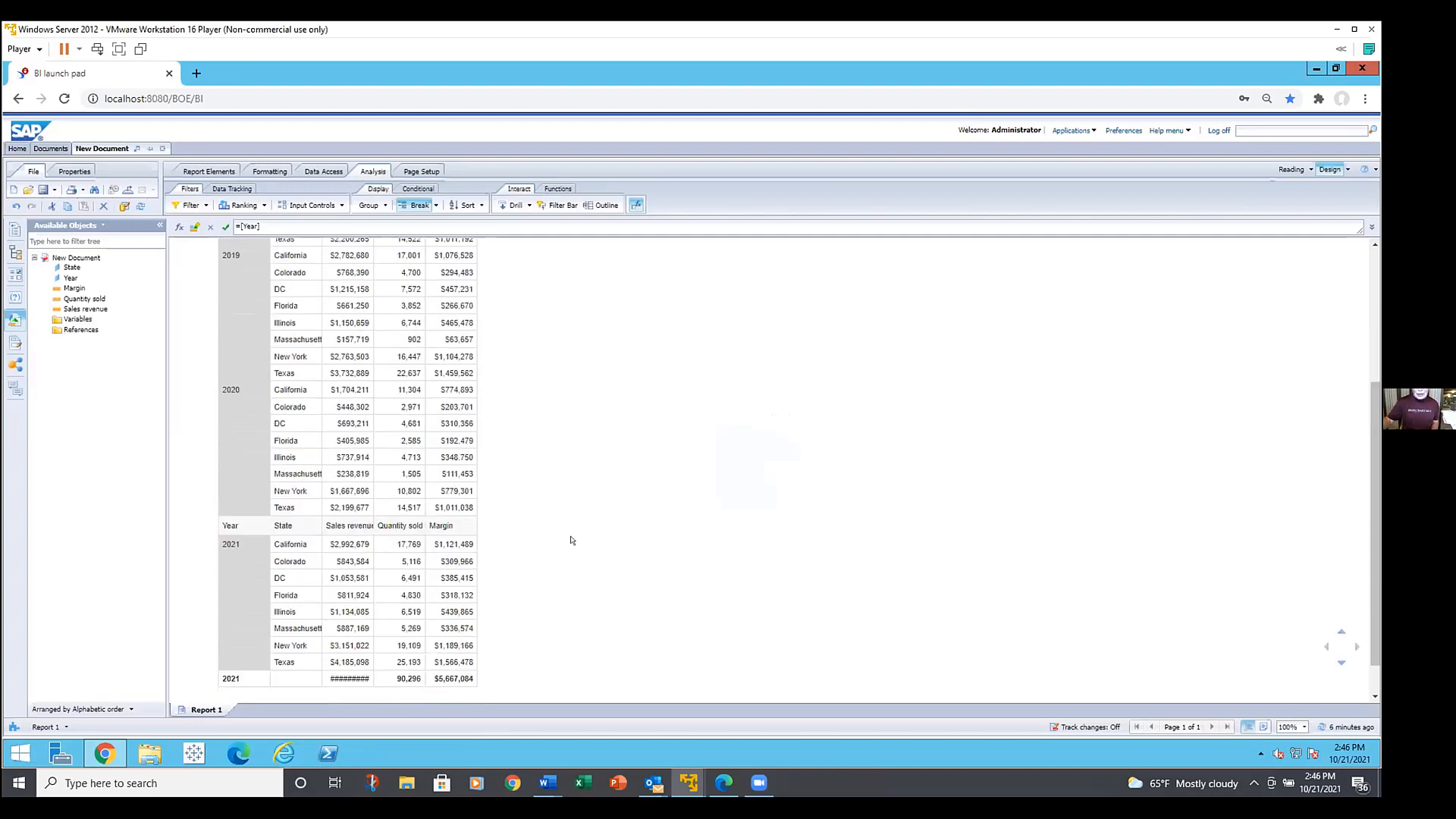
{"action": "scroll", "coordinate": [572, 540], "scroll_direction": "up", "scroll_amount": 5}
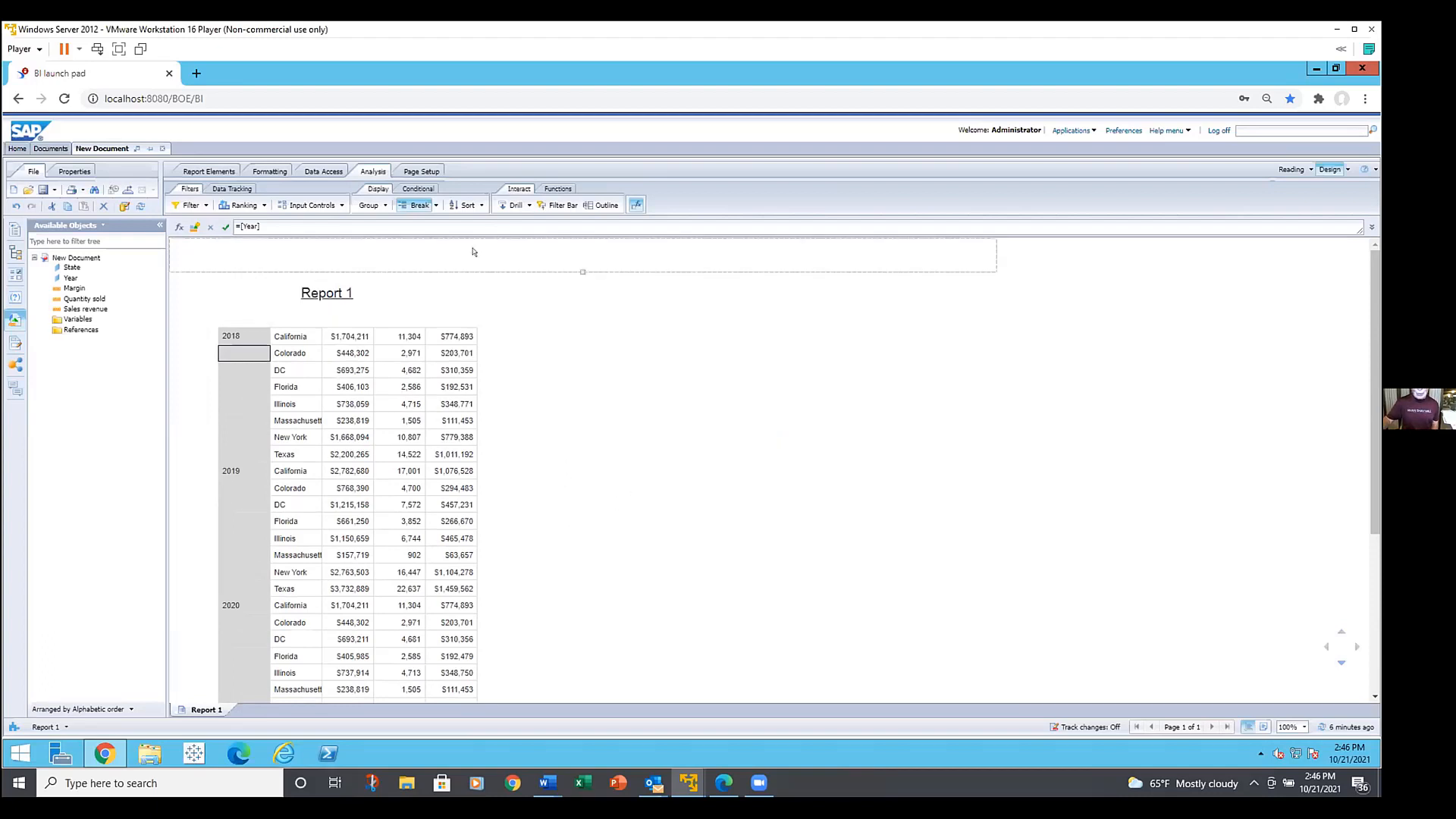
- Remove all breaks from the report table
{"action": "left_click", "coordinate": [436, 205]}
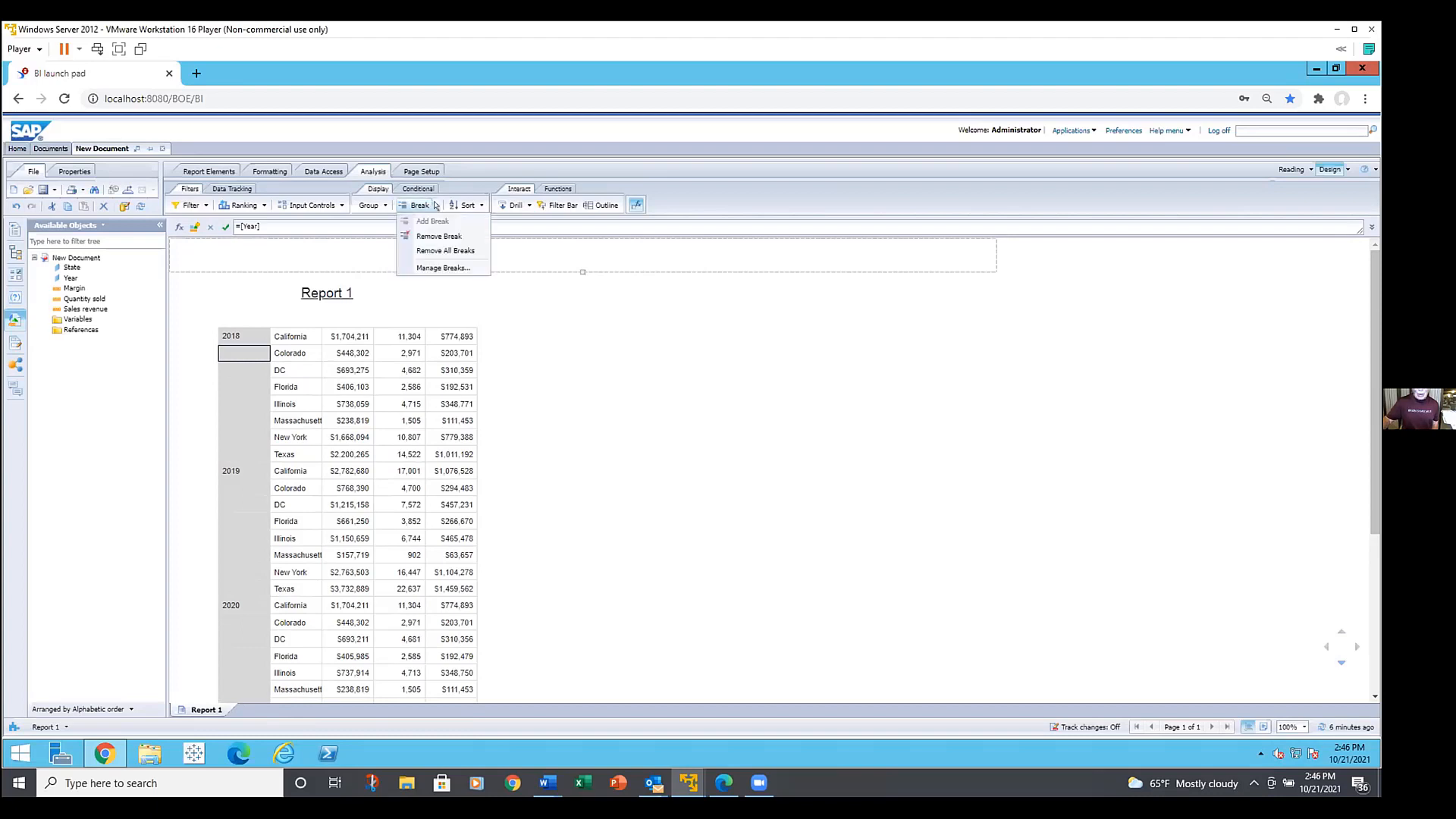
{"action": "left_click", "coordinate": [434, 251]}
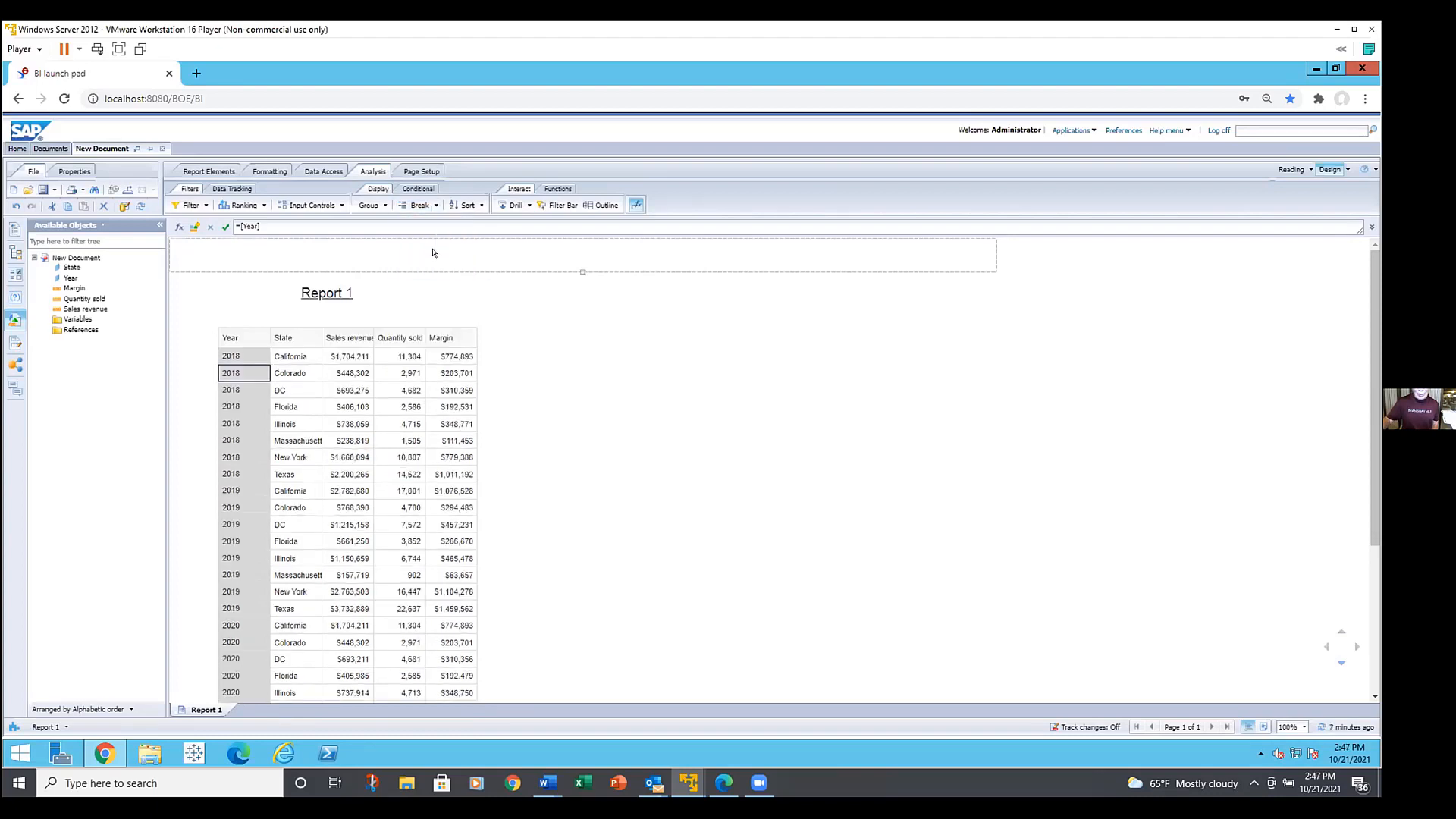
{"action": "left_click", "coordinate": [499, 325]}
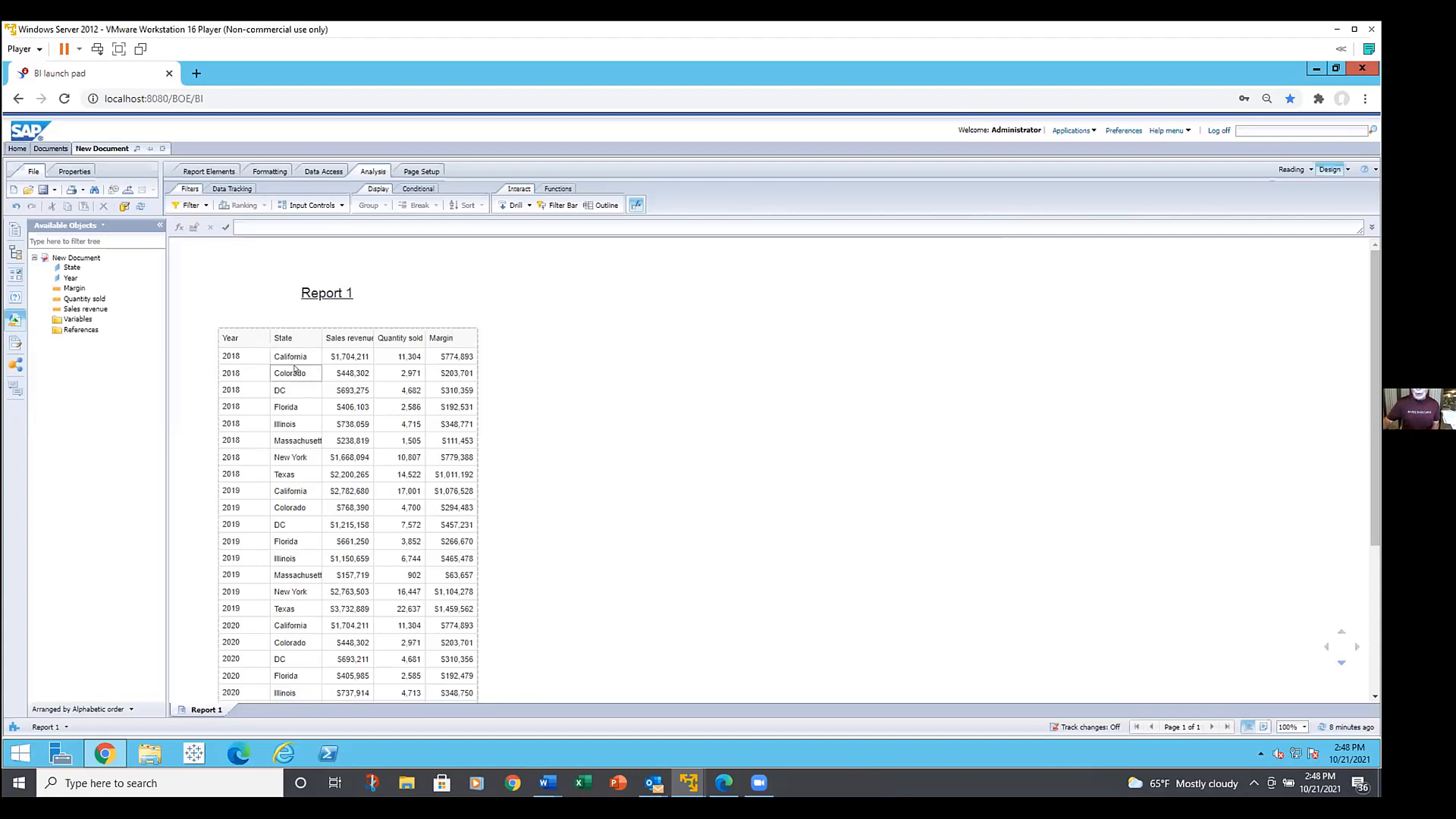
- Move the Year column directly after the State column and delete the Margin column from the table
{"action": "left_click", "coordinate": [263, 373]}
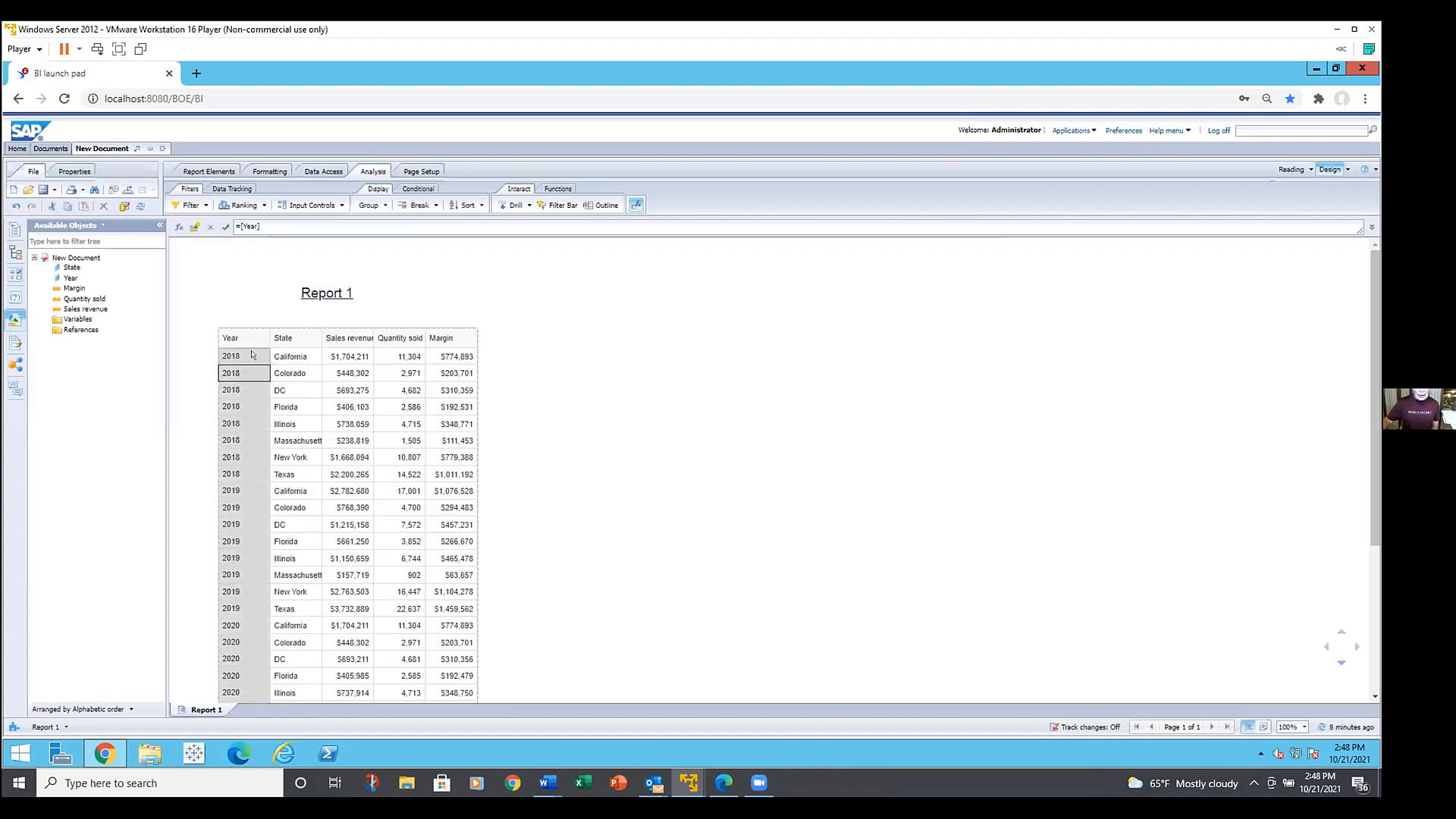
{"action": "left_click_drag", "start_coordinate": [283, 323], "coordinate": [307, 370]}
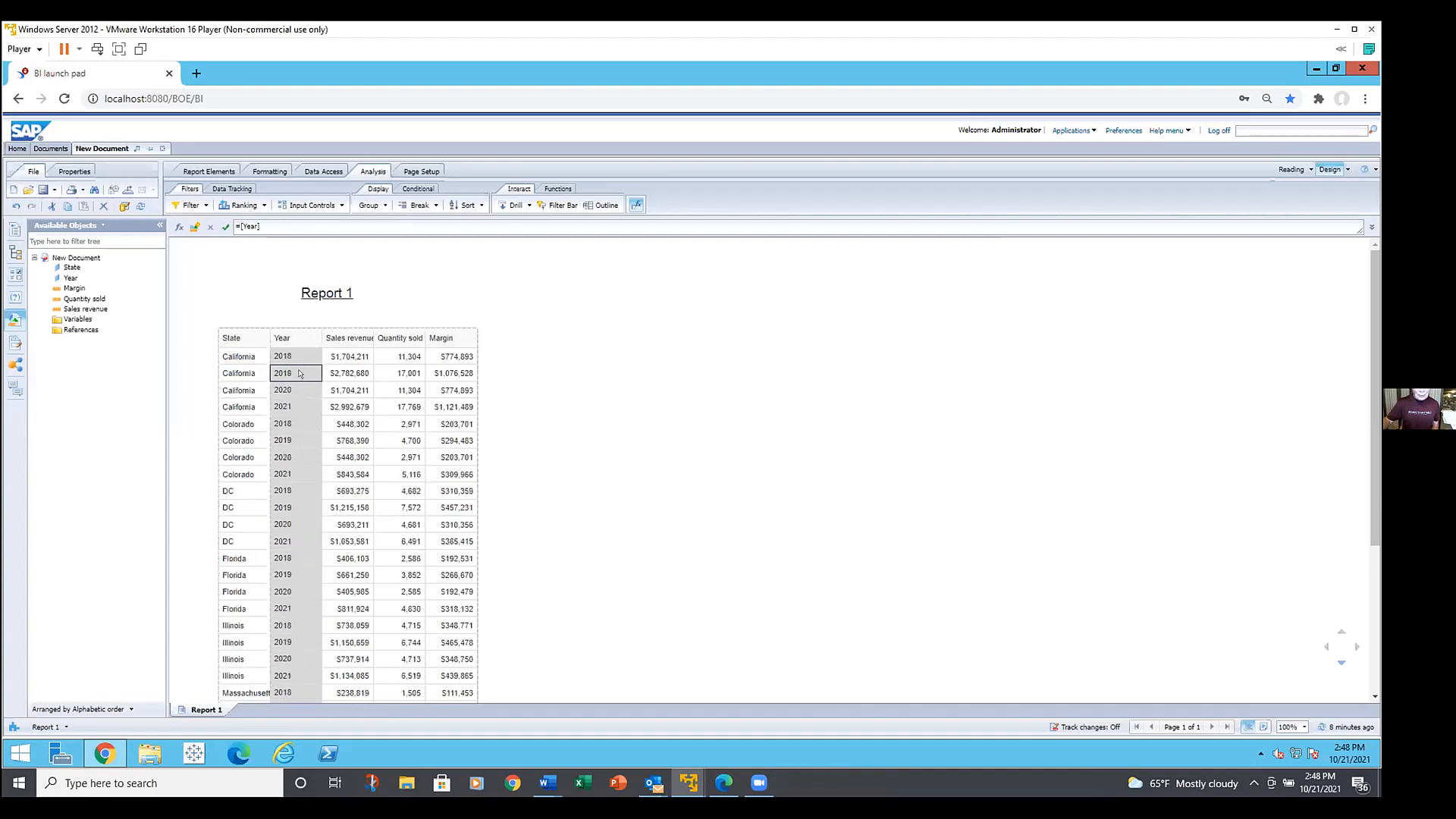
{"action": "left_click", "coordinate": [497, 400]}
{"action": "scroll", "coordinate": [504, 411], "scroll_direction": "down", "scroll_amount": 1}
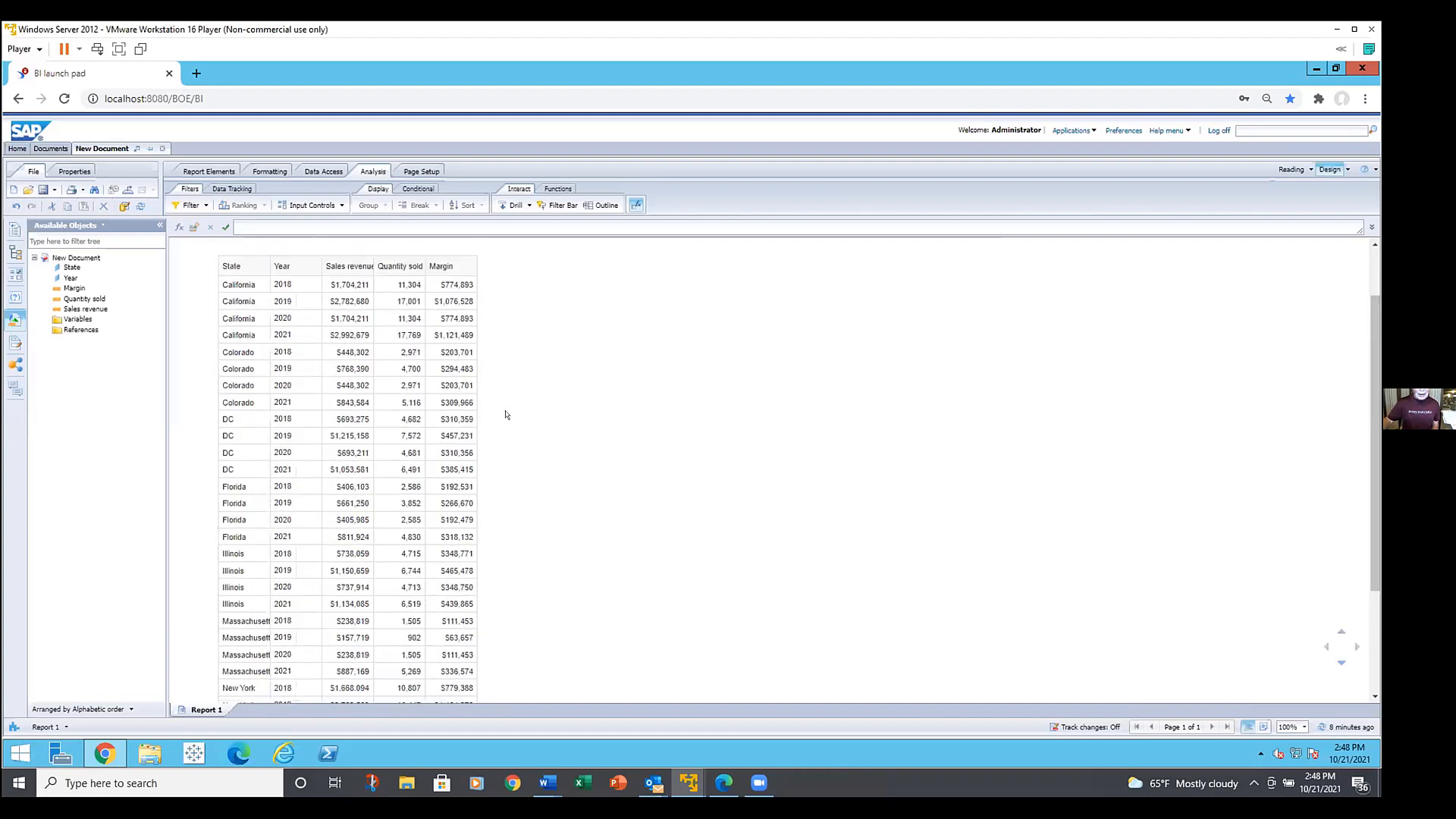
{"action": "scroll", "coordinate": [506, 414], "scroll_direction": "up", "scroll_amount": 1}
{"action": "left_click", "coordinate": [471, 390]}
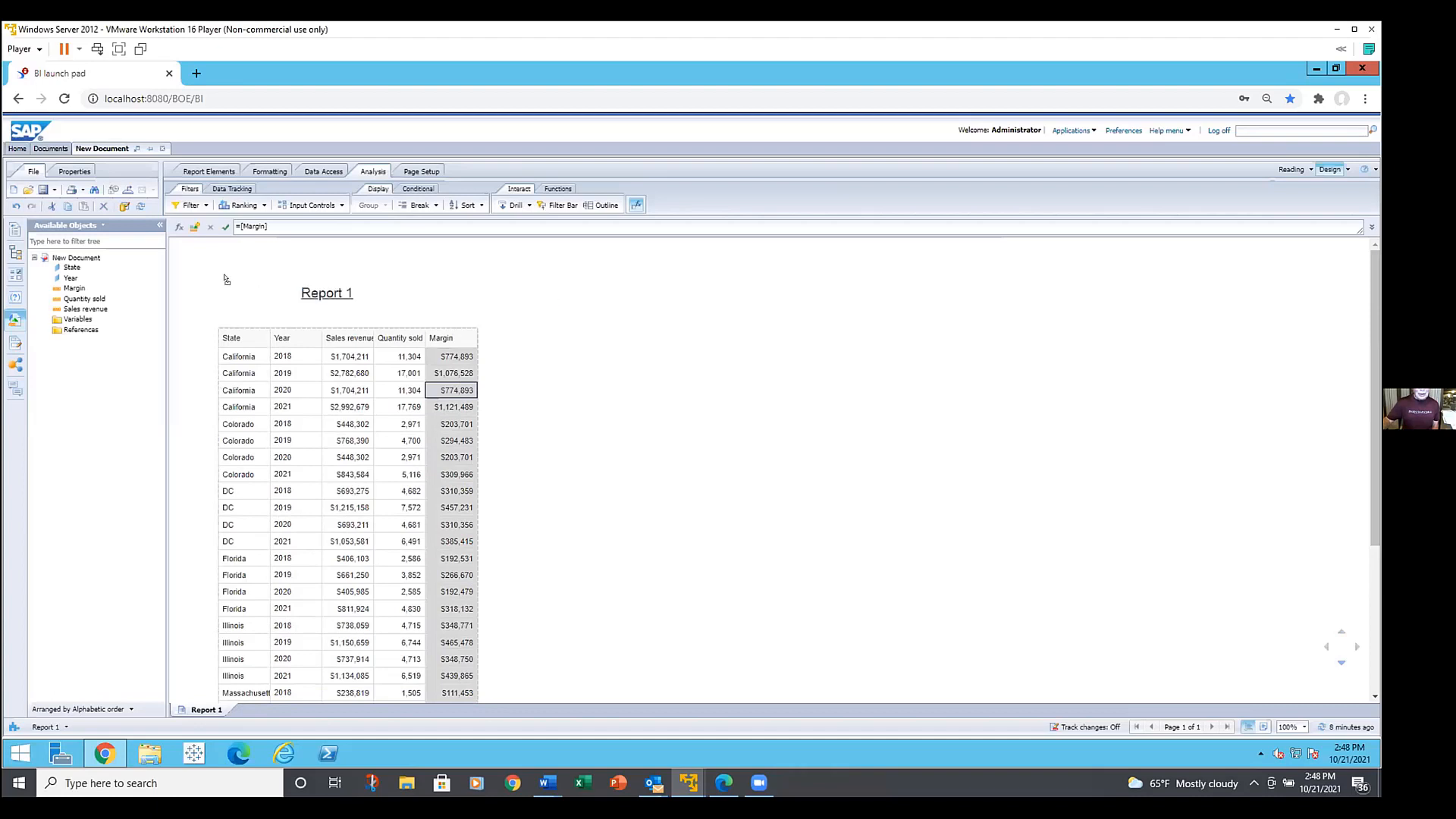
{"action": "key", "text": "Delete"}
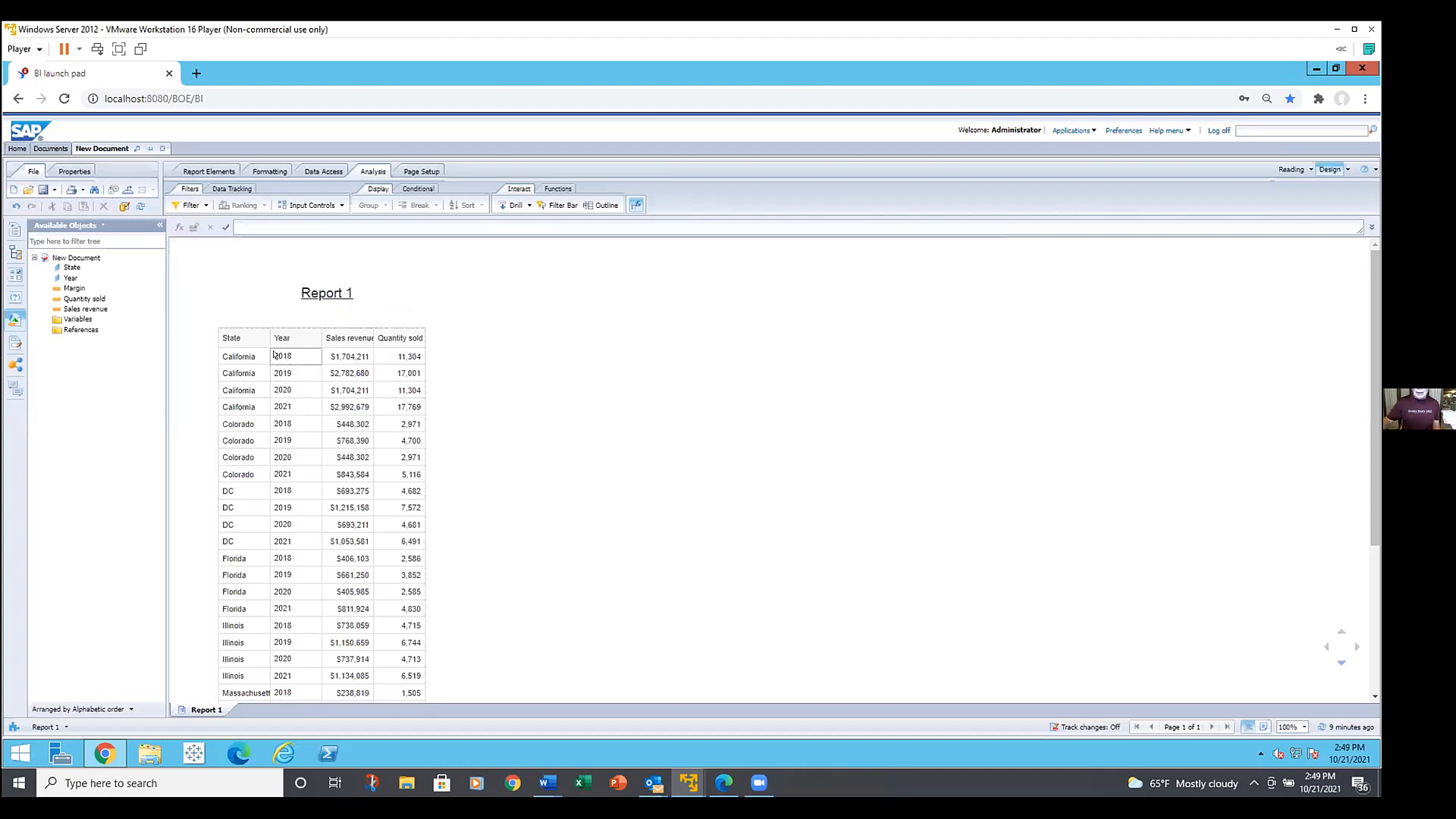
- Start a new grouping on the State column and name it Region
{"action": "left_click", "coordinate": [256, 371]}
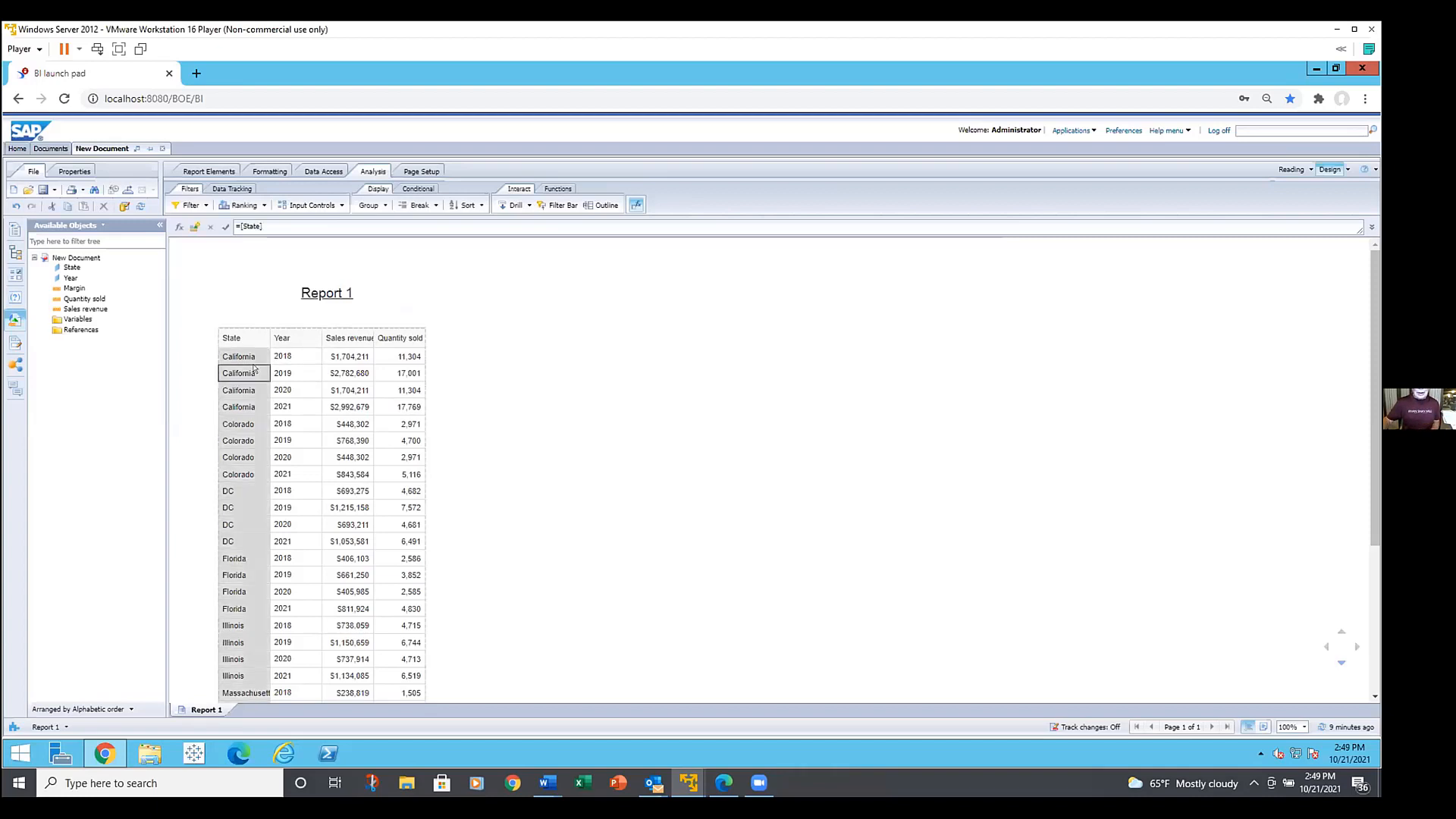
{"action": "left_click", "coordinate": [356, 212]}
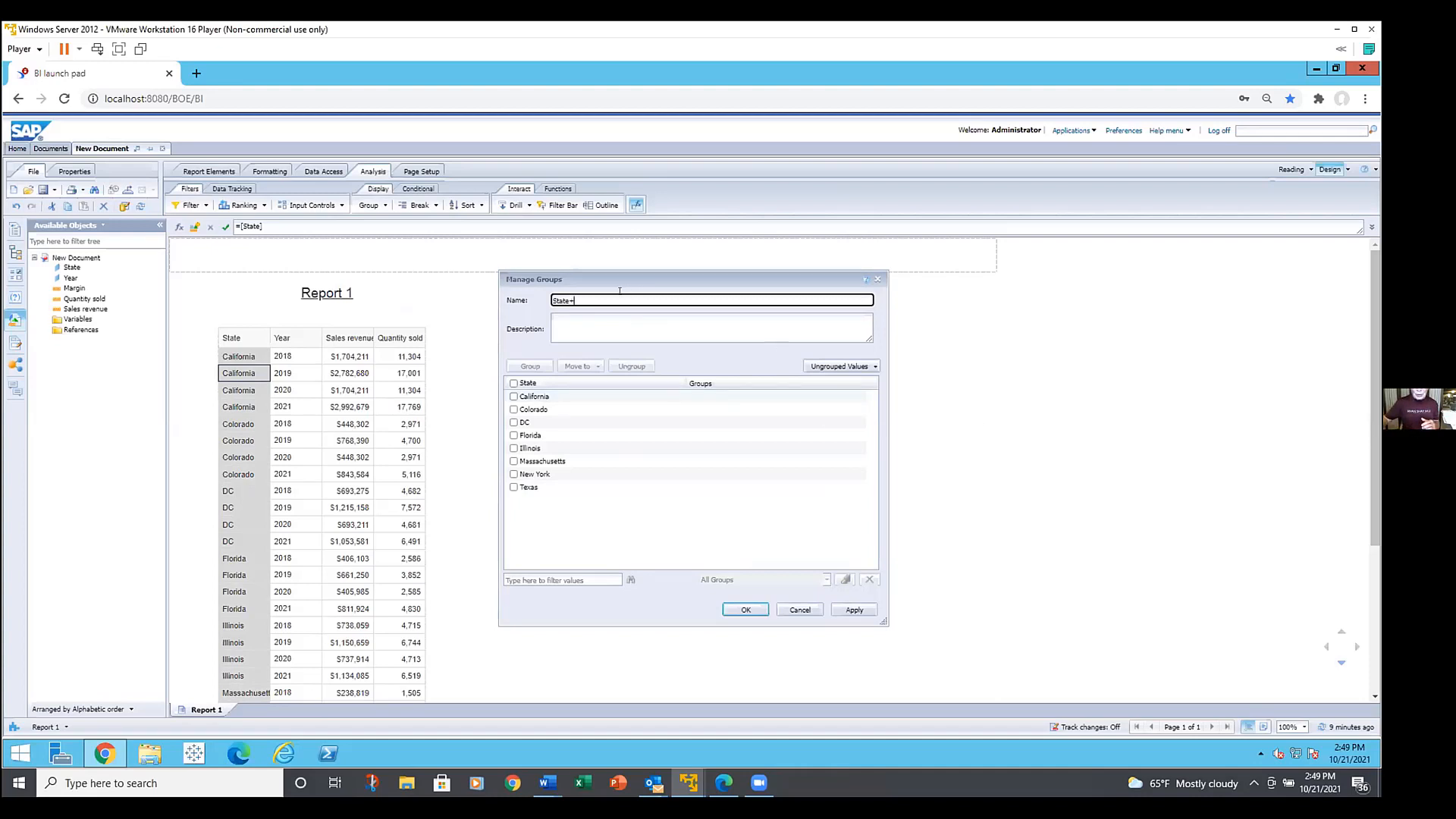
{"action": "left_click_drag", "start_coordinate": [573, 298], "coordinate": [542, 294]}
{"action": "left_click", "coordinate": [540, 285]}
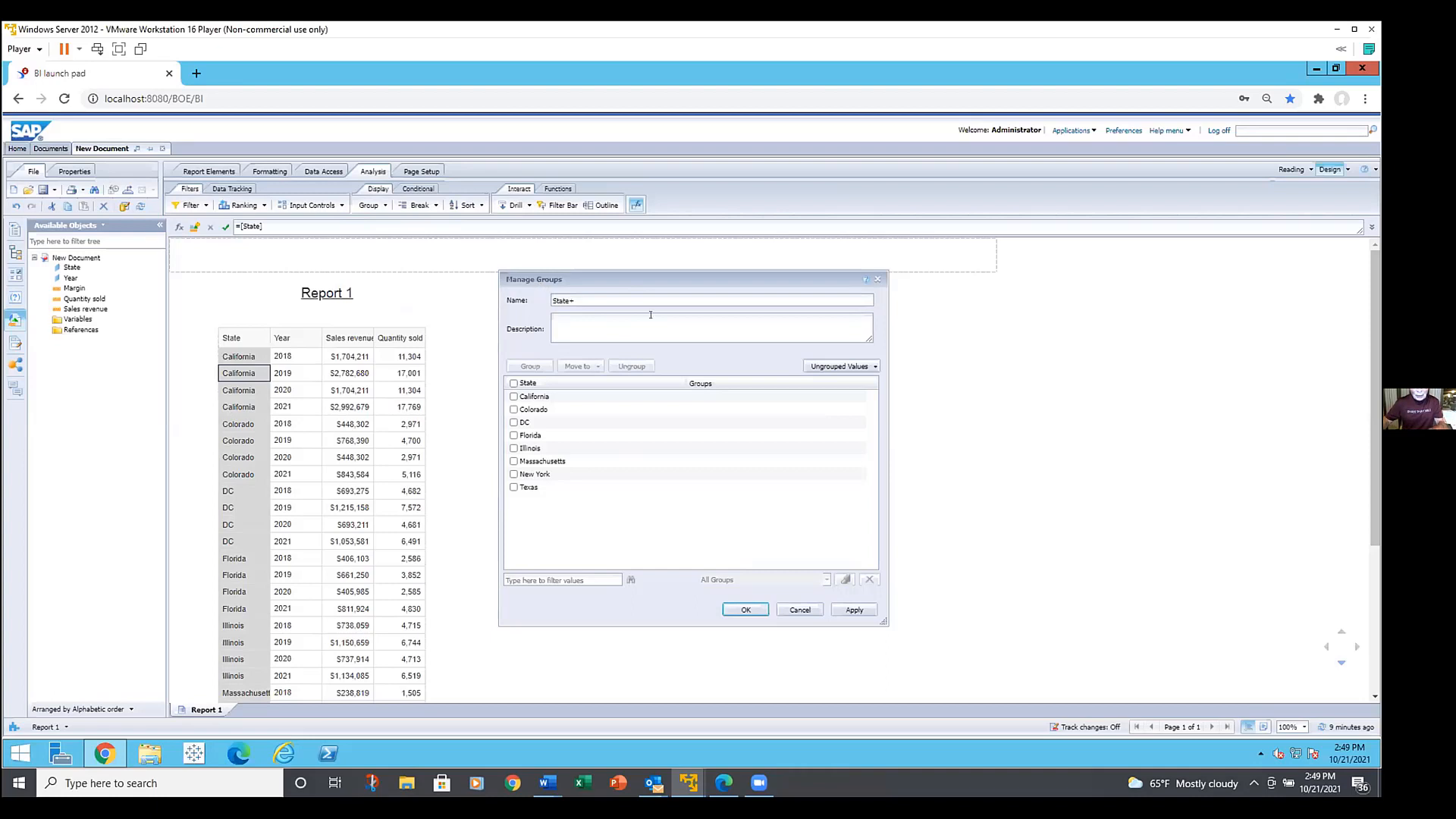
{"action": "left_click_drag", "start_coordinate": [616, 301], "coordinate": [544, 297]}
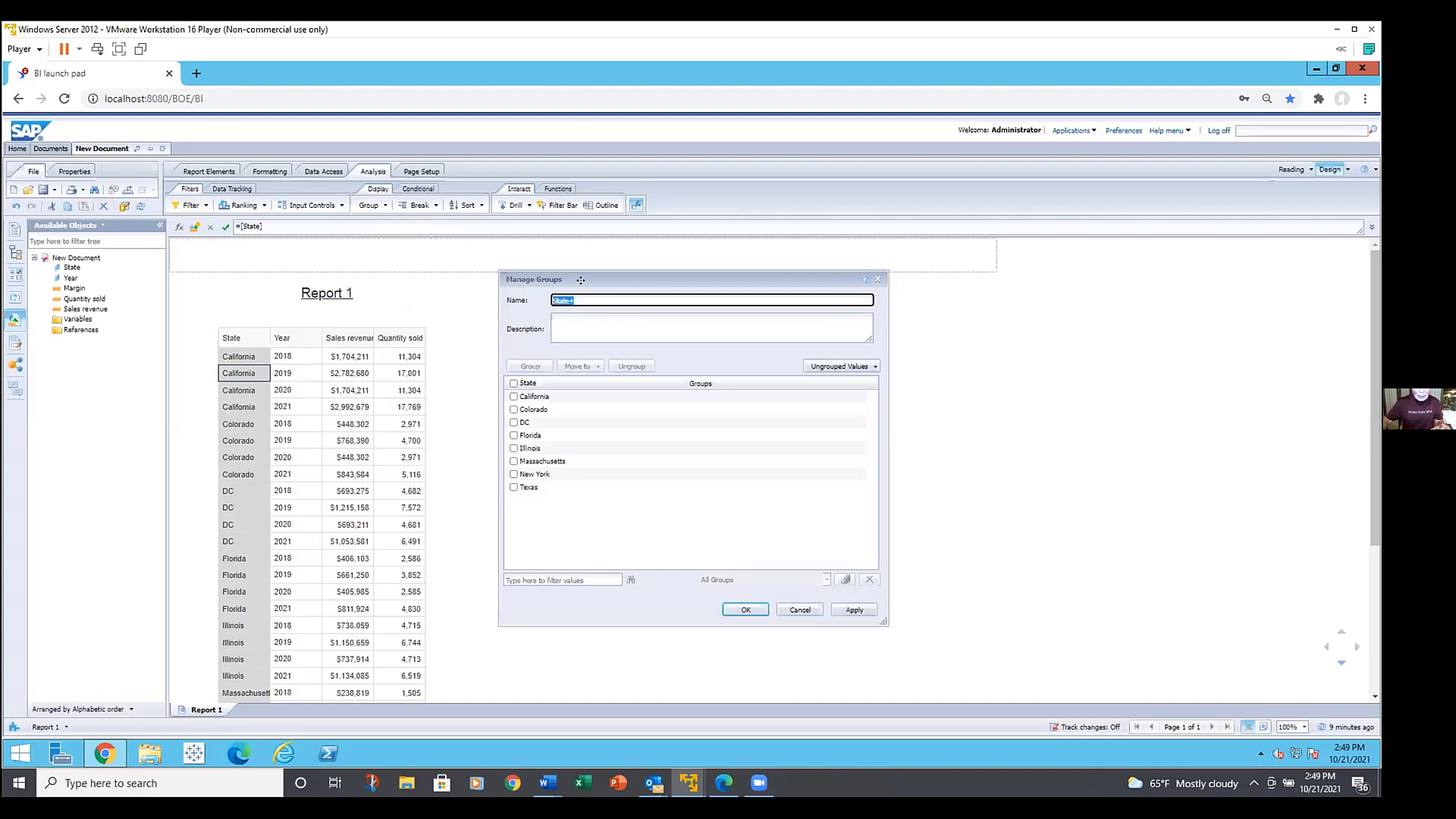
{"action": "type", "text": "Reg"}
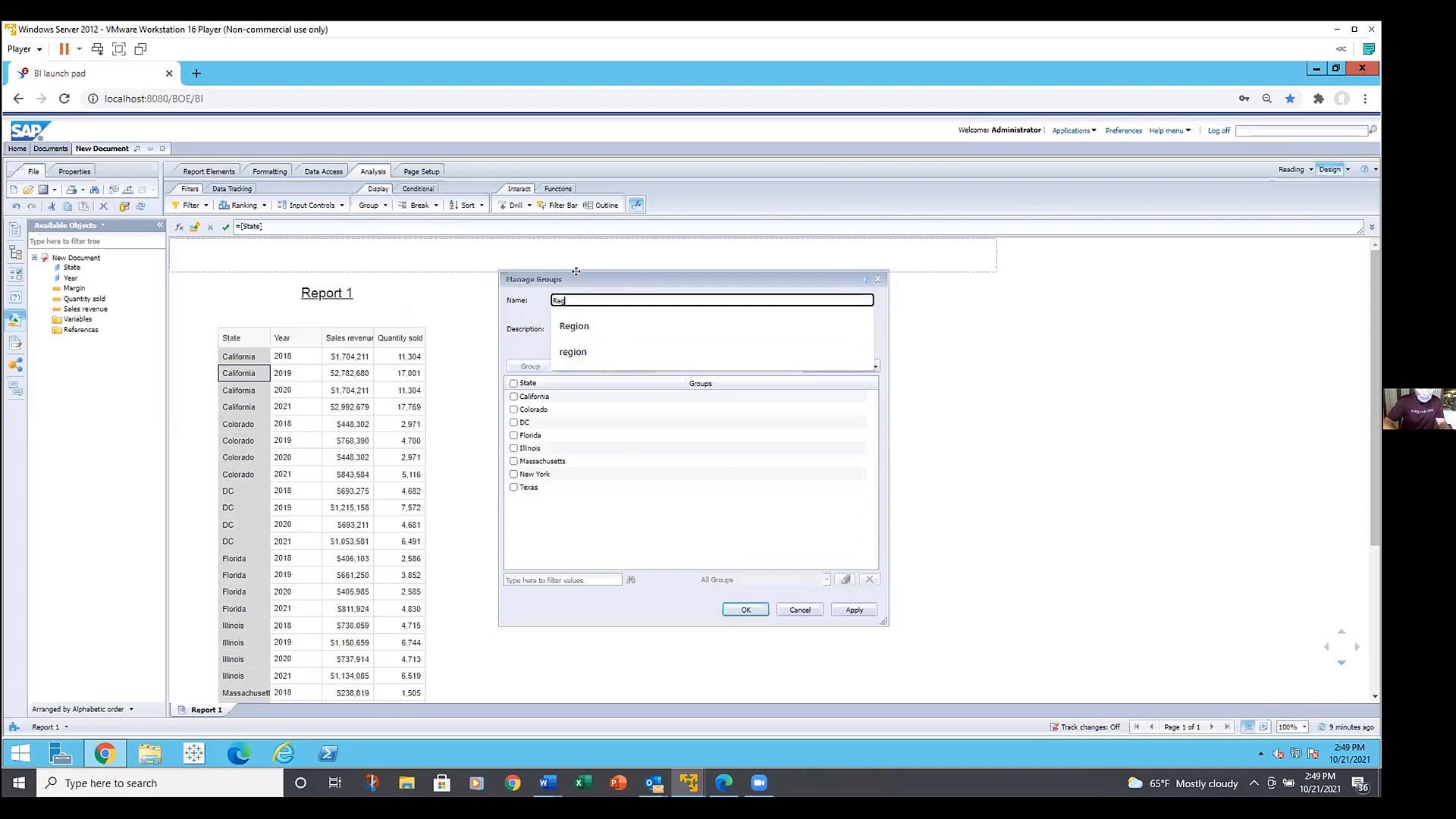
{"action": "type", "text": "ion"}
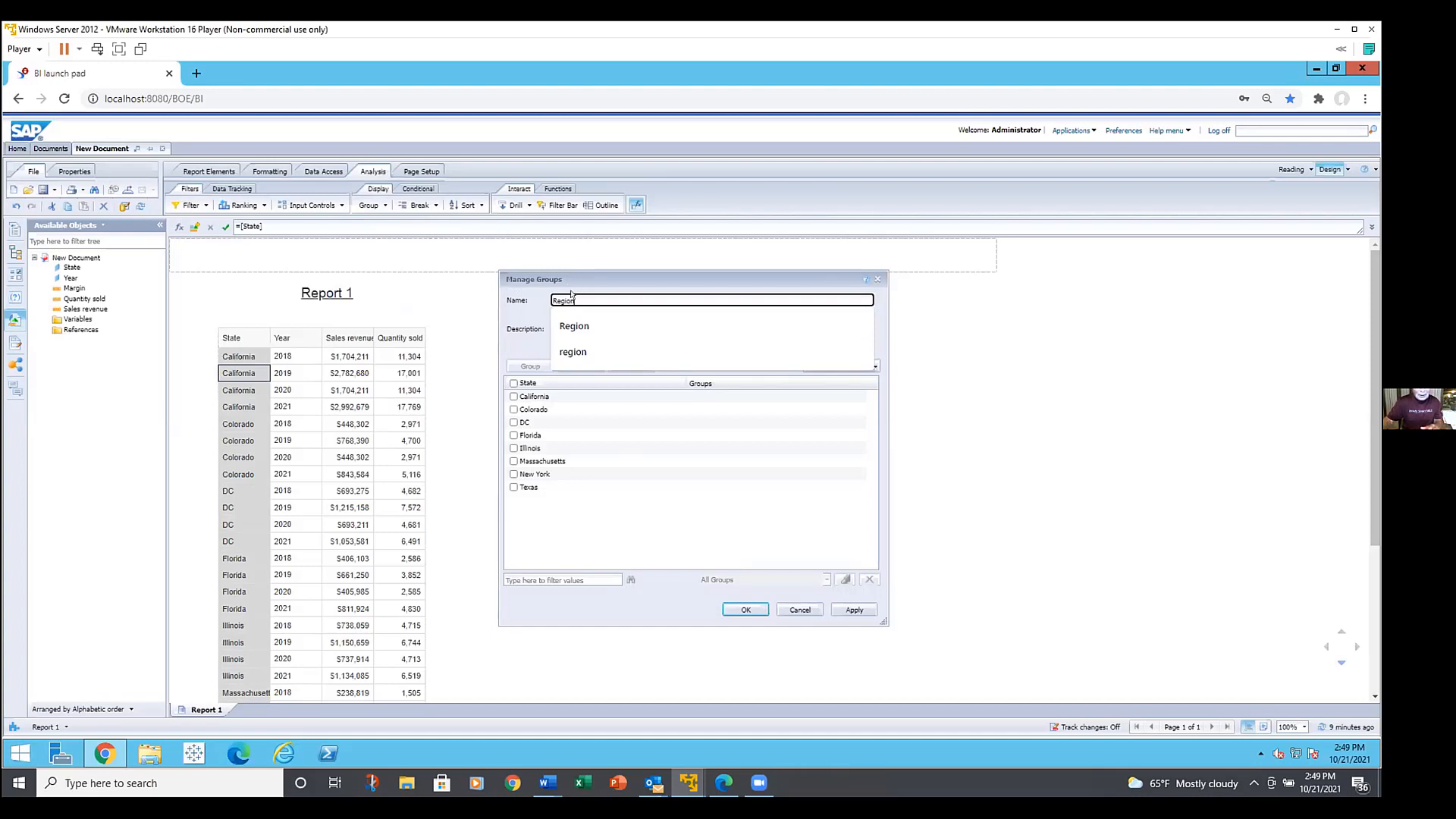
{"action": "left_click", "coordinate": [629, 328]}
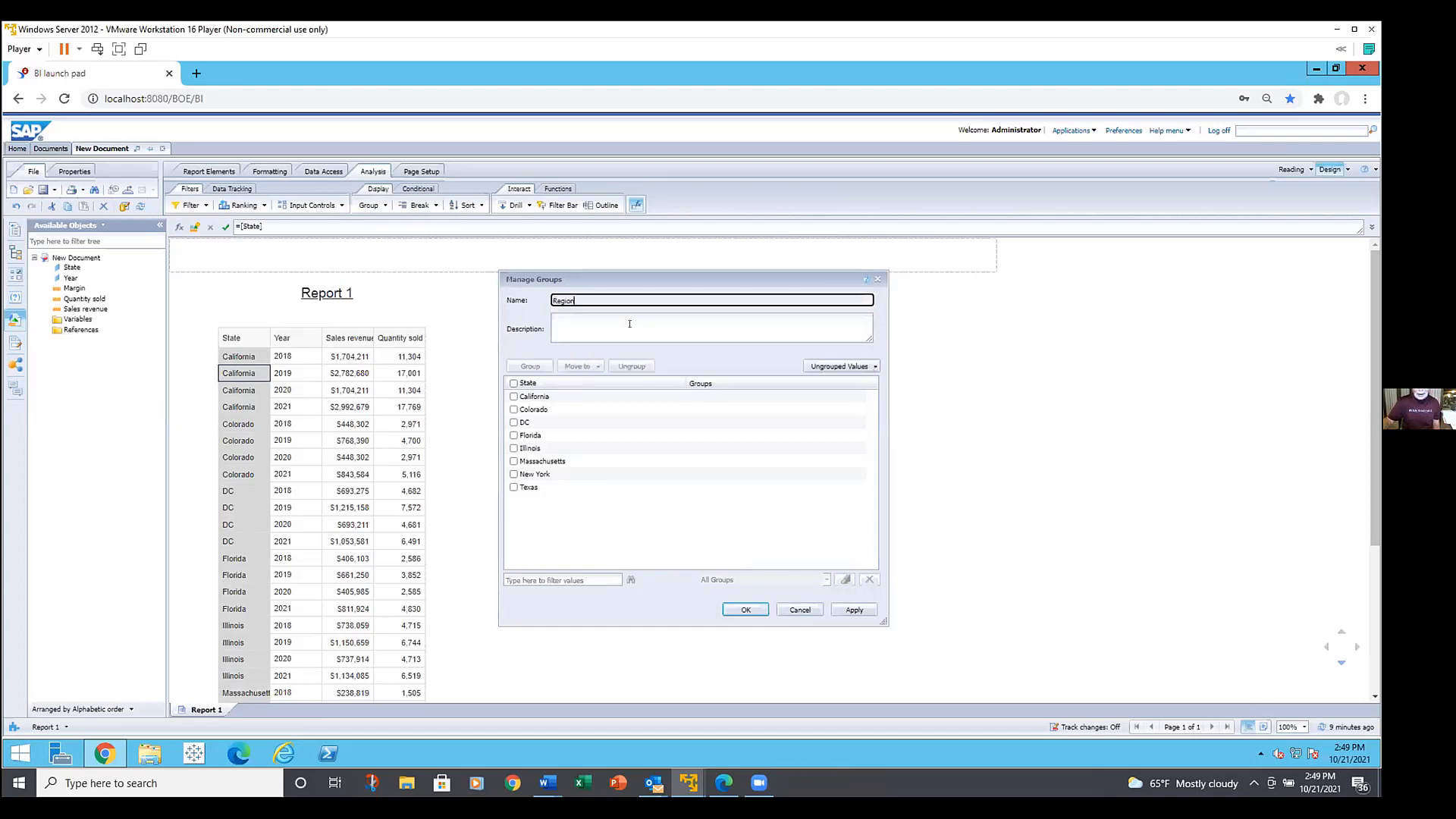
{"action": "left_click", "coordinate": [628, 327]}
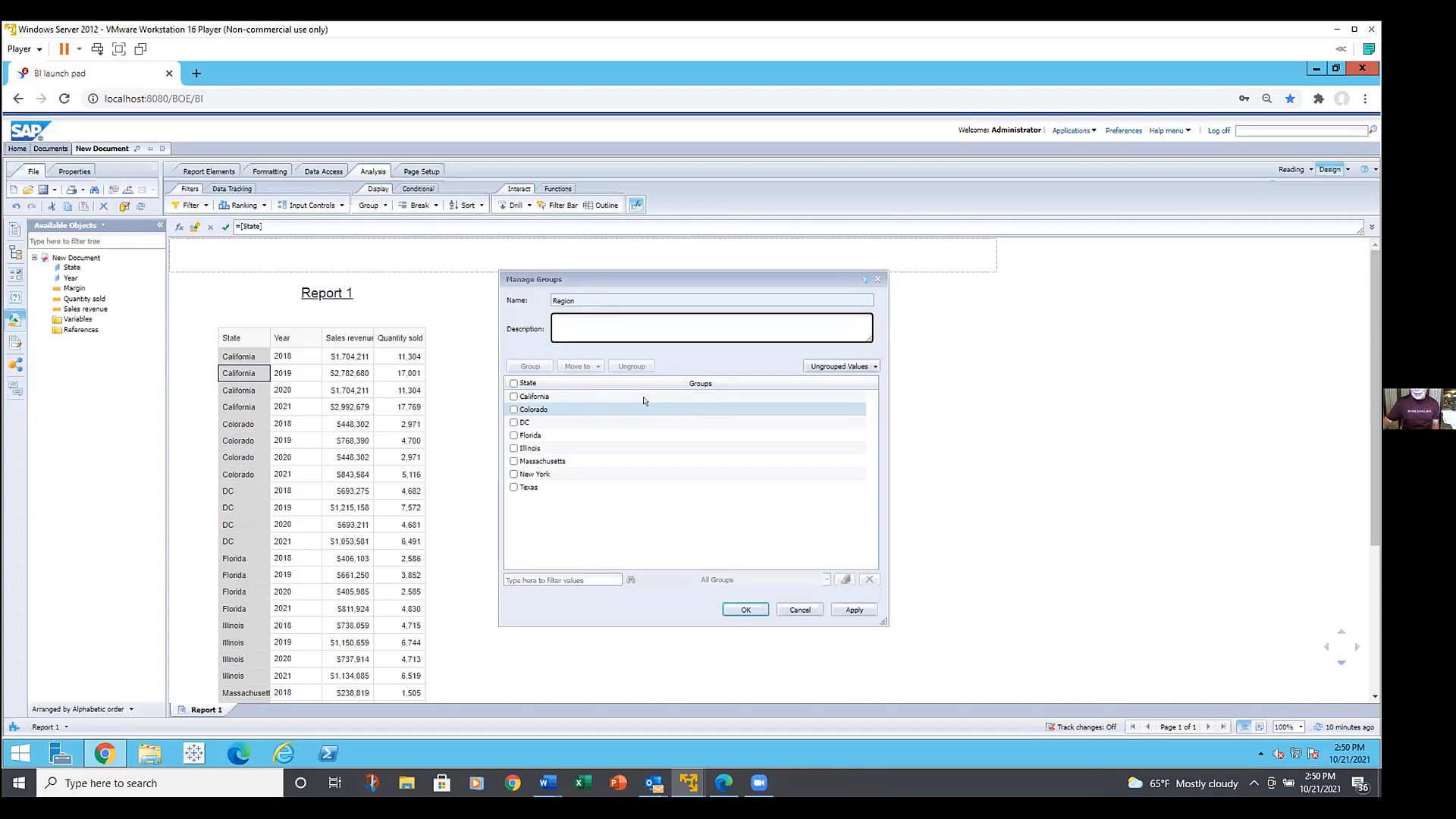
- Group California and Colorado under the name West coast in the Region grouping
{"action": "left_click", "coordinate": [507, 398]}
{"action": "left_click", "coordinate": [511, 409]}
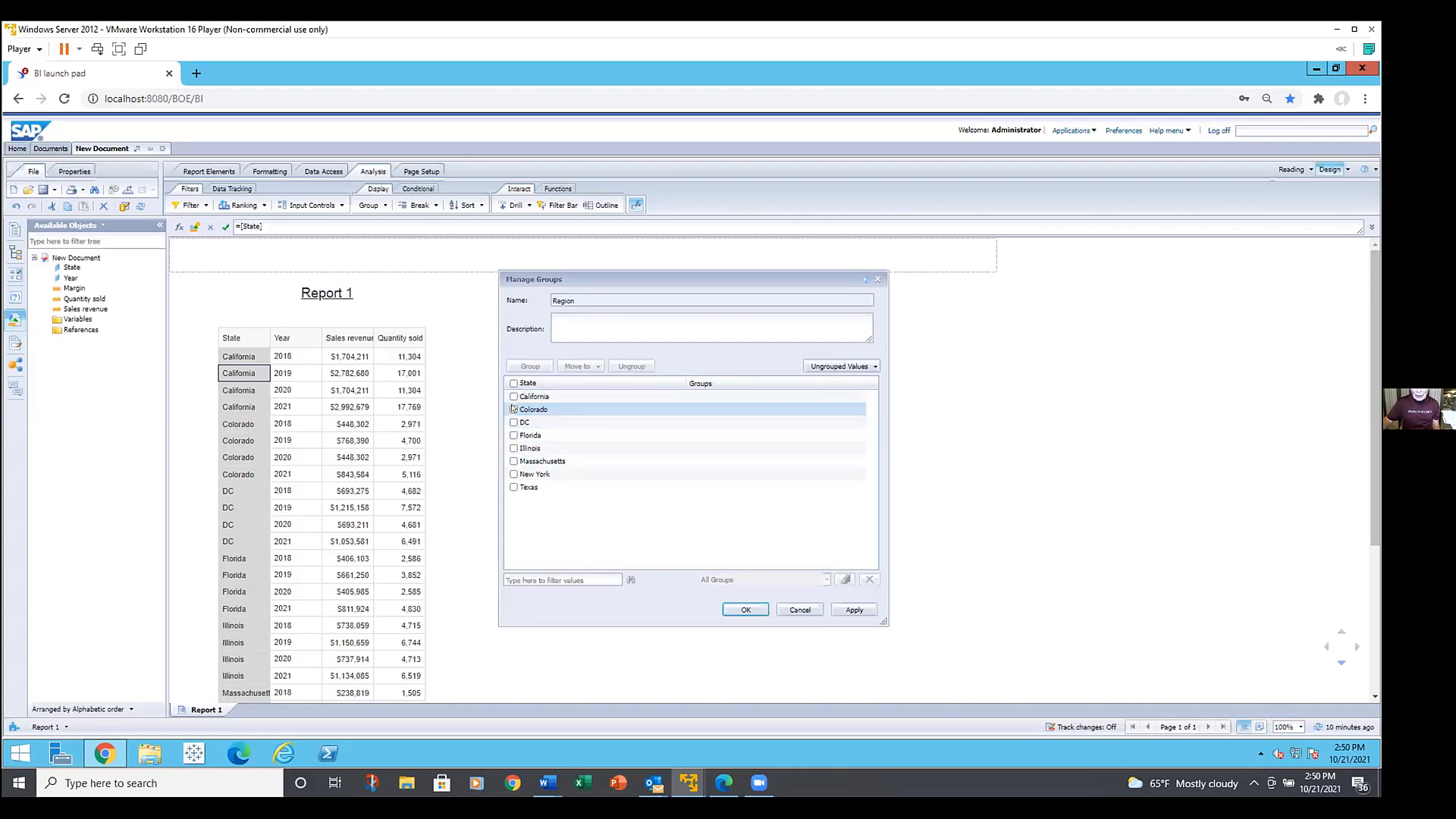
{"action": "left_click", "coordinate": [507, 398]}
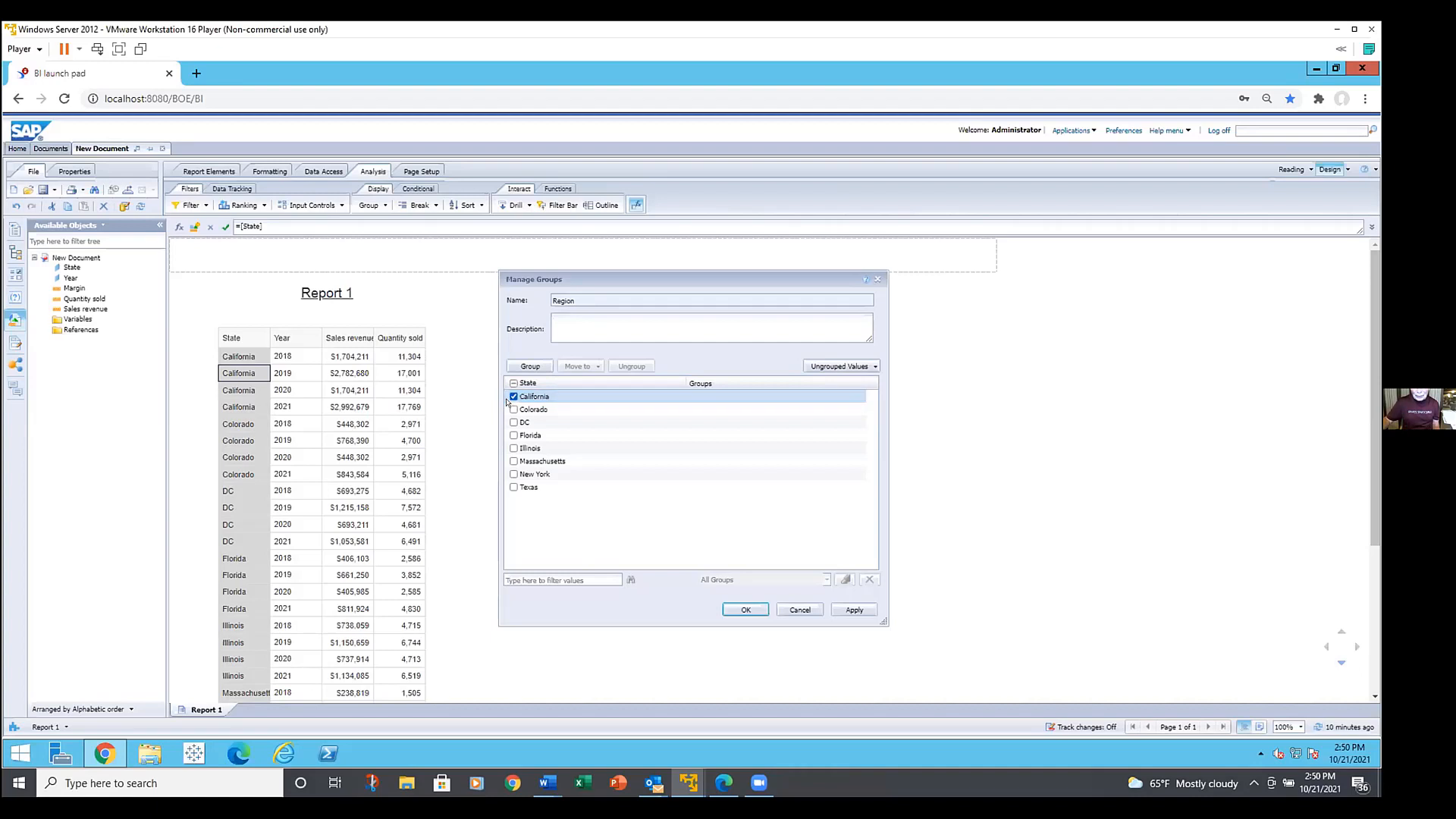
{"action": "left_click", "coordinate": [513, 408]}
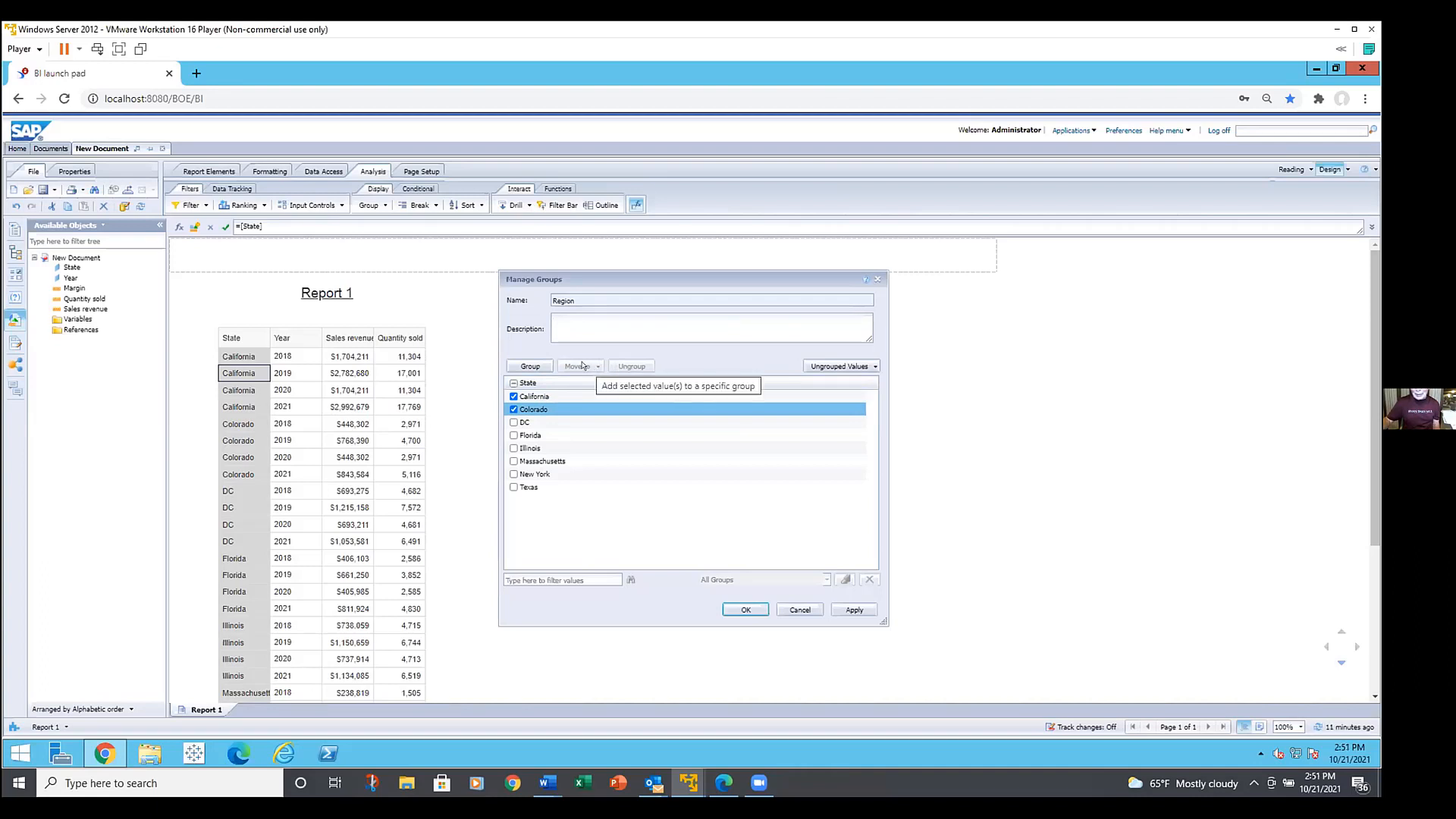
{"action": "left_click", "coordinate": [537, 365]}
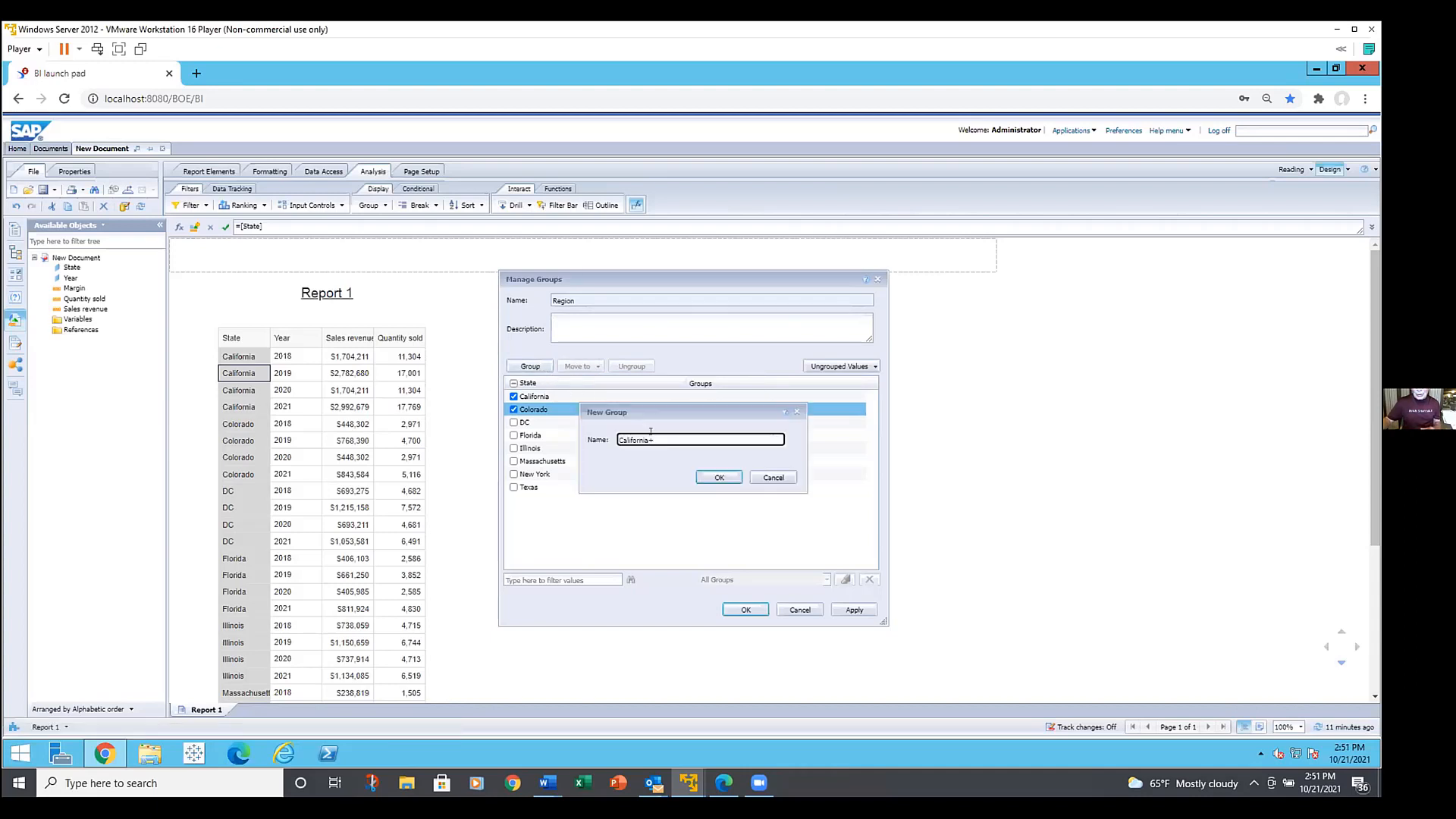
{"action": "left_click_drag", "start_coordinate": [654, 440], "coordinate": [615, 439]}
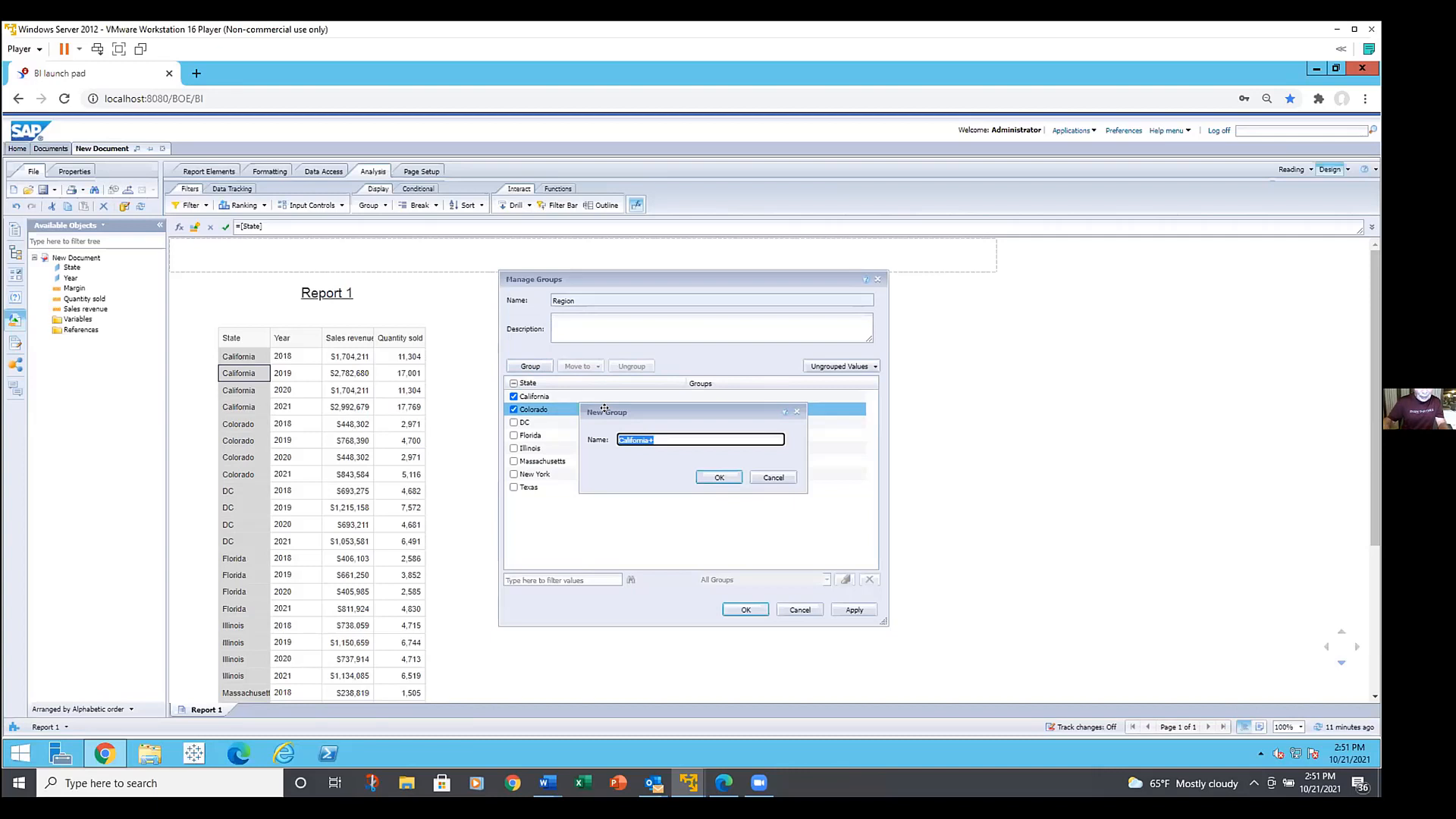
{"action": "type", "text": "w"}
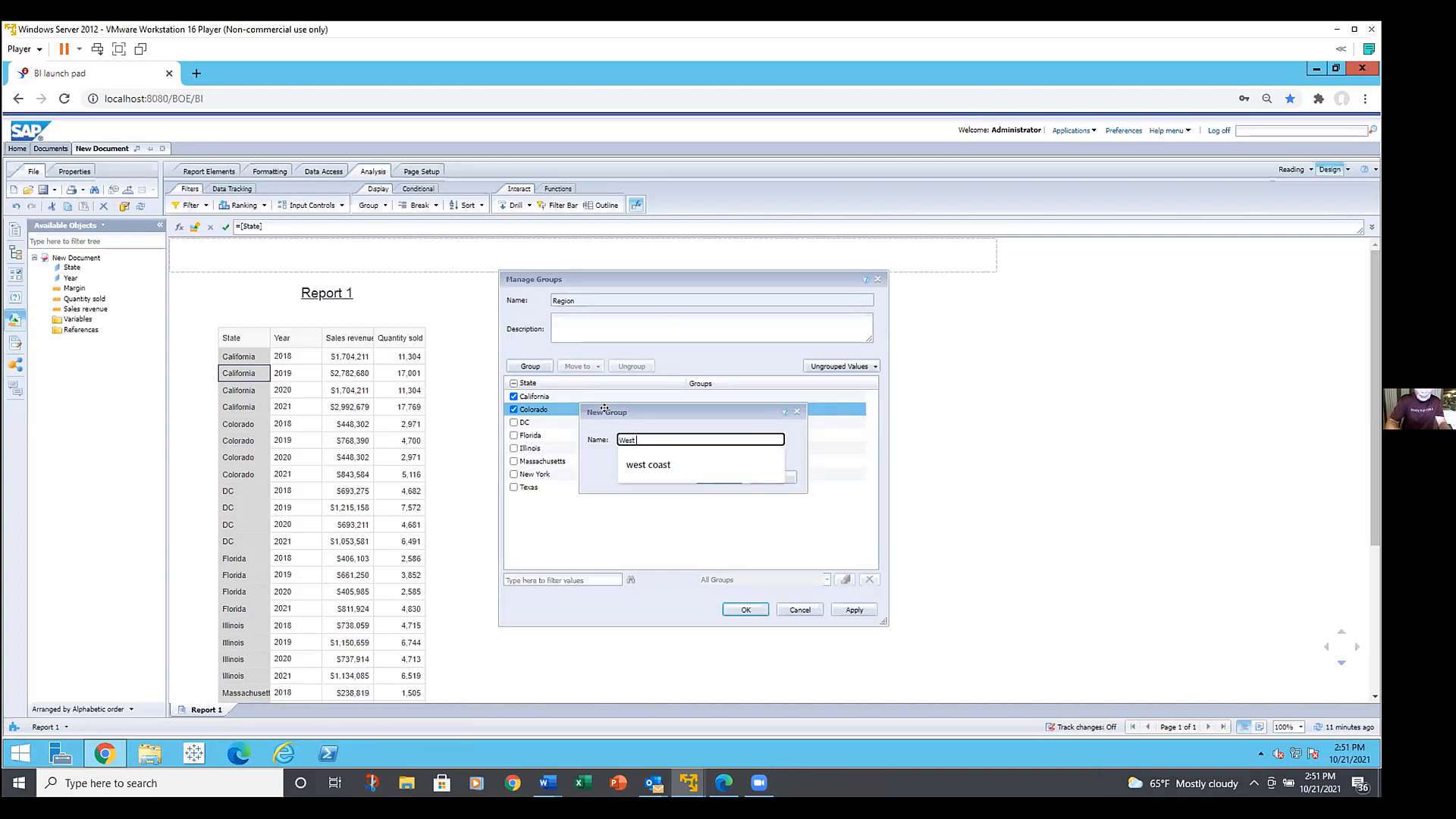
{"action": "type", "text": "est coast"}
{"action": "key", "text": "Return"}
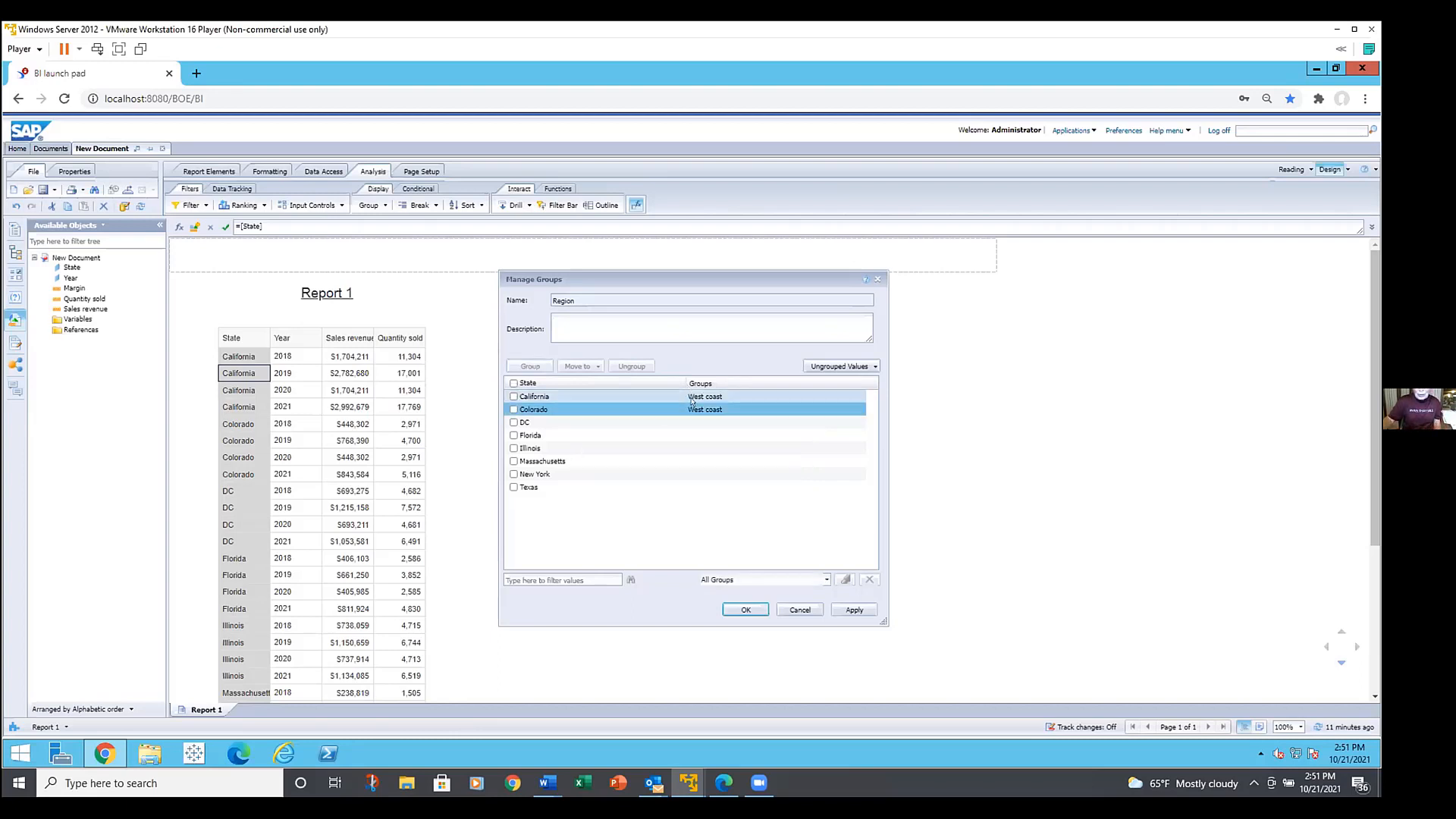
- Put DC, Massachusetts and New York together in a new group for the northeast region
{"action": "left_click", "coordinate": [527, 412]}
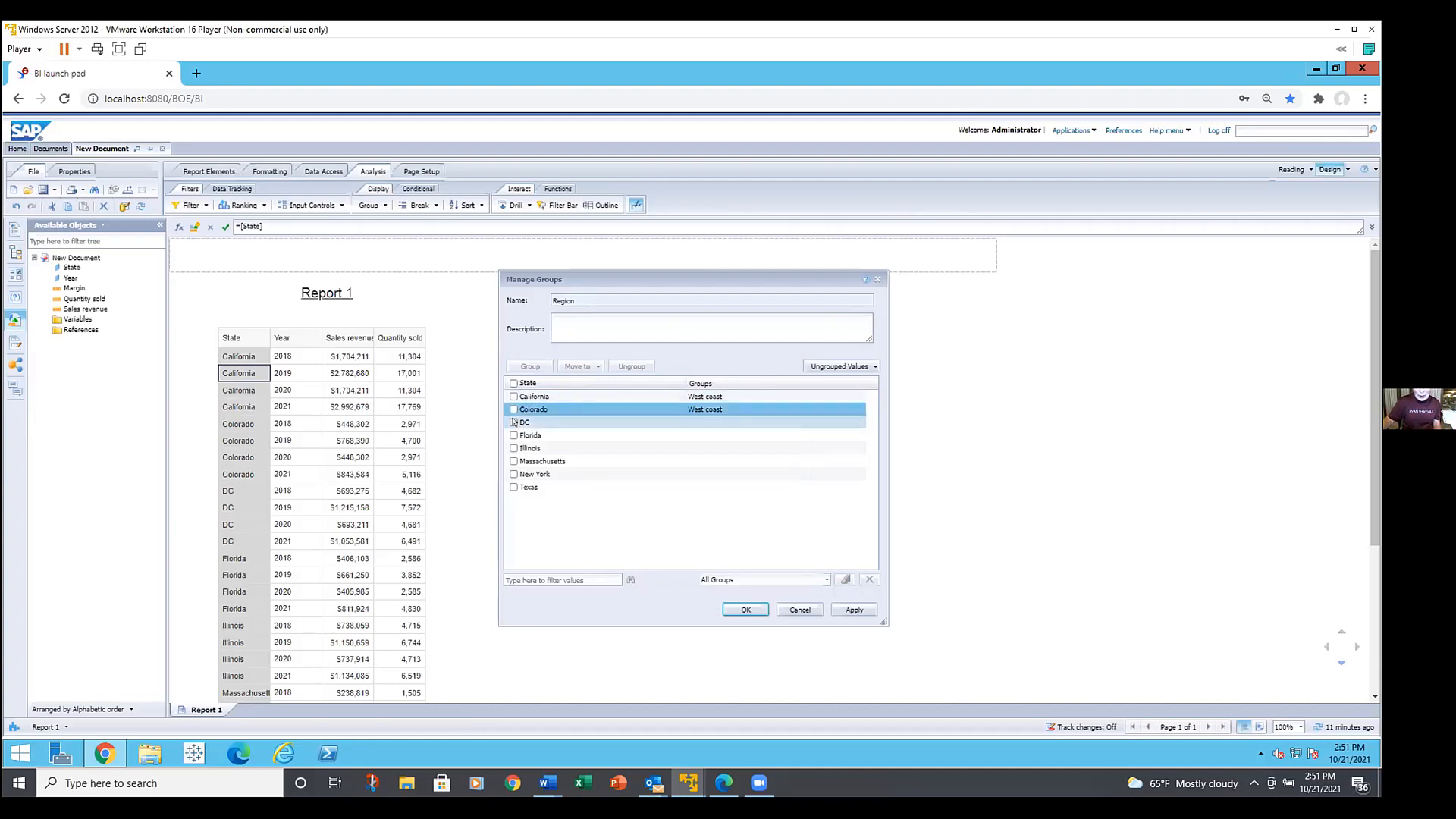
{"action": "left_click", "coordinate": [513, 423]}
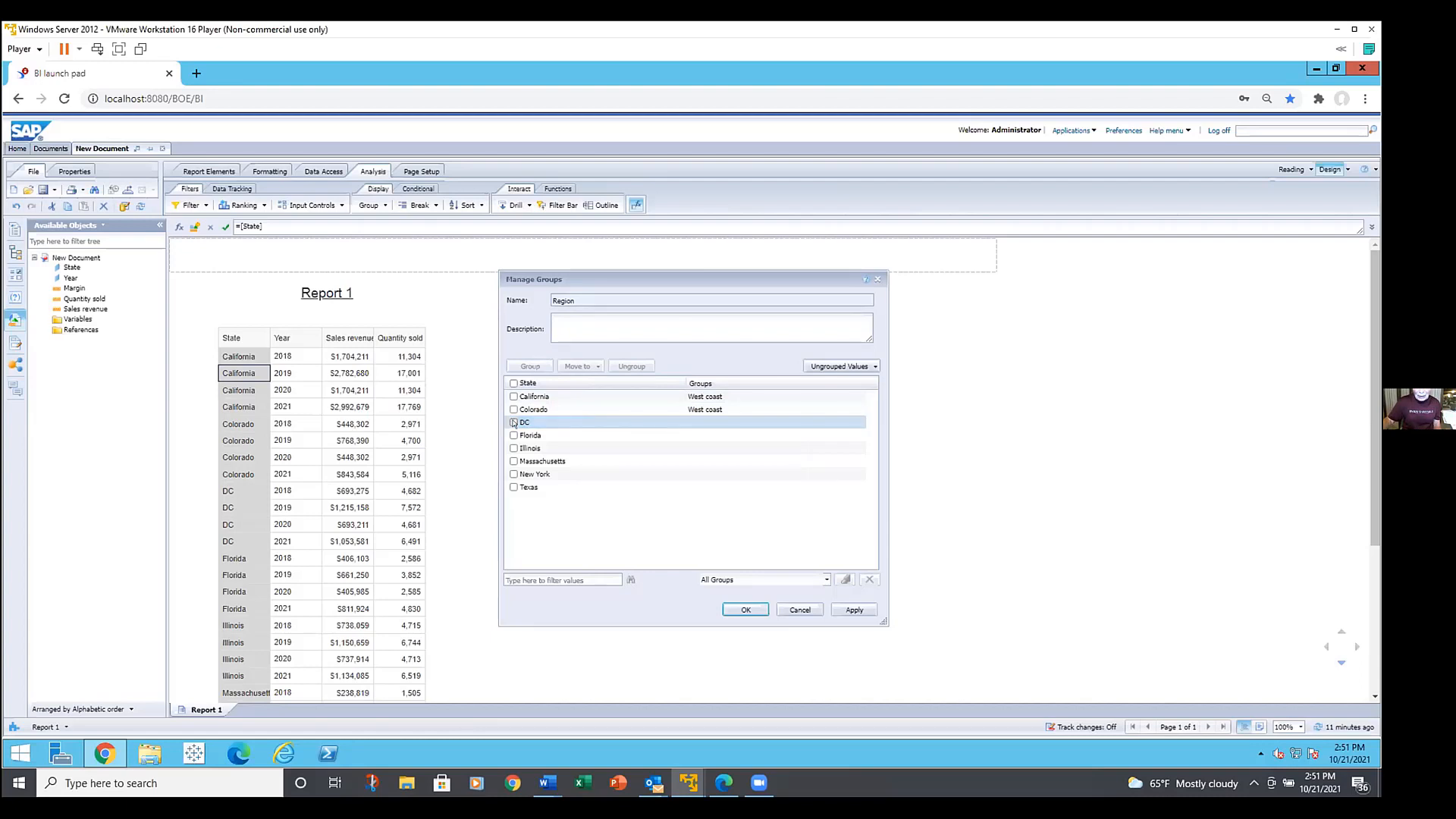
{"action": "left_click", "coordinate": [511, 423]}
{"action": "left_click", "coordinate": [511, 461]}
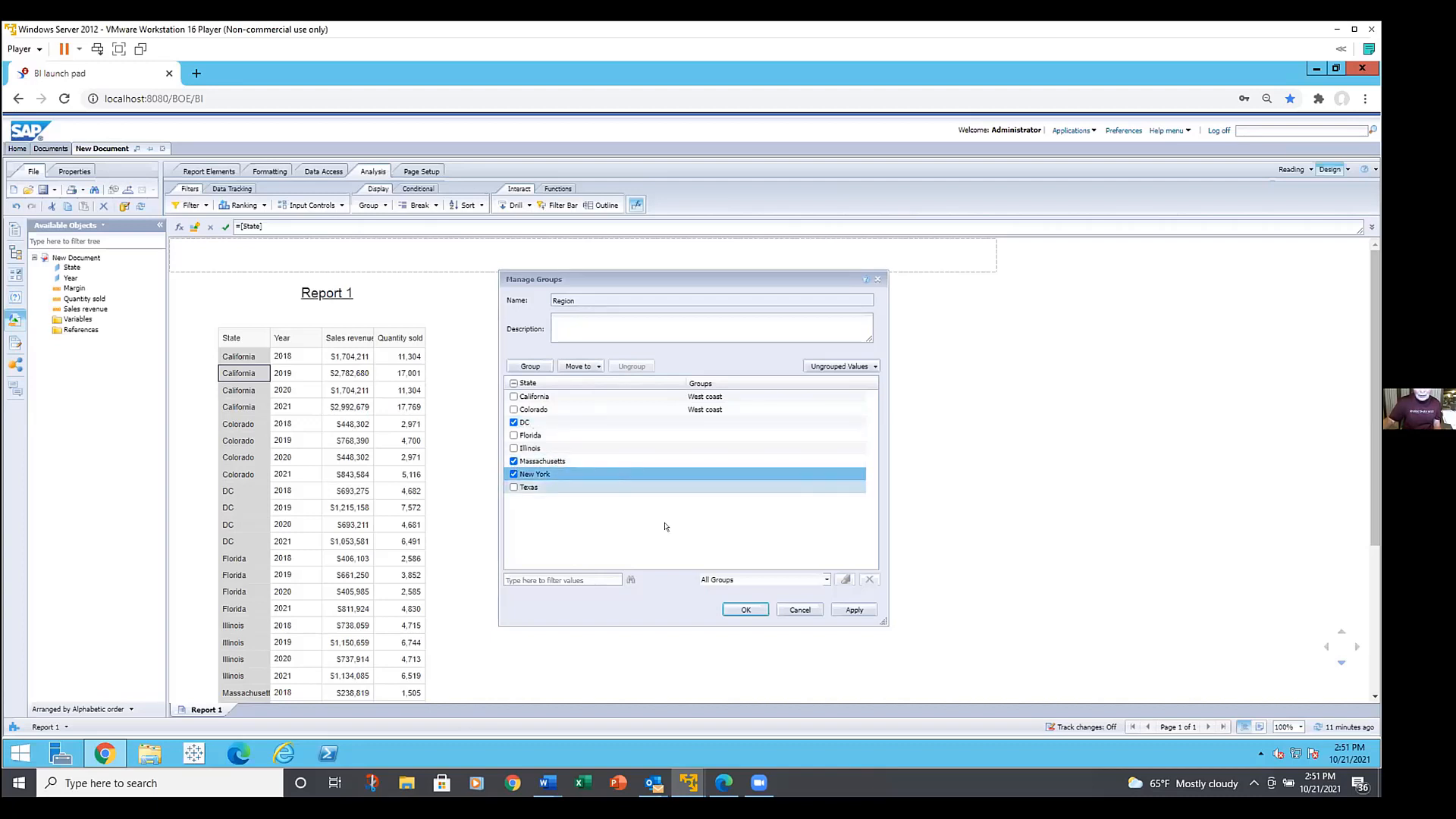
{"action": "left_click", "coordinate": [541, 366]}
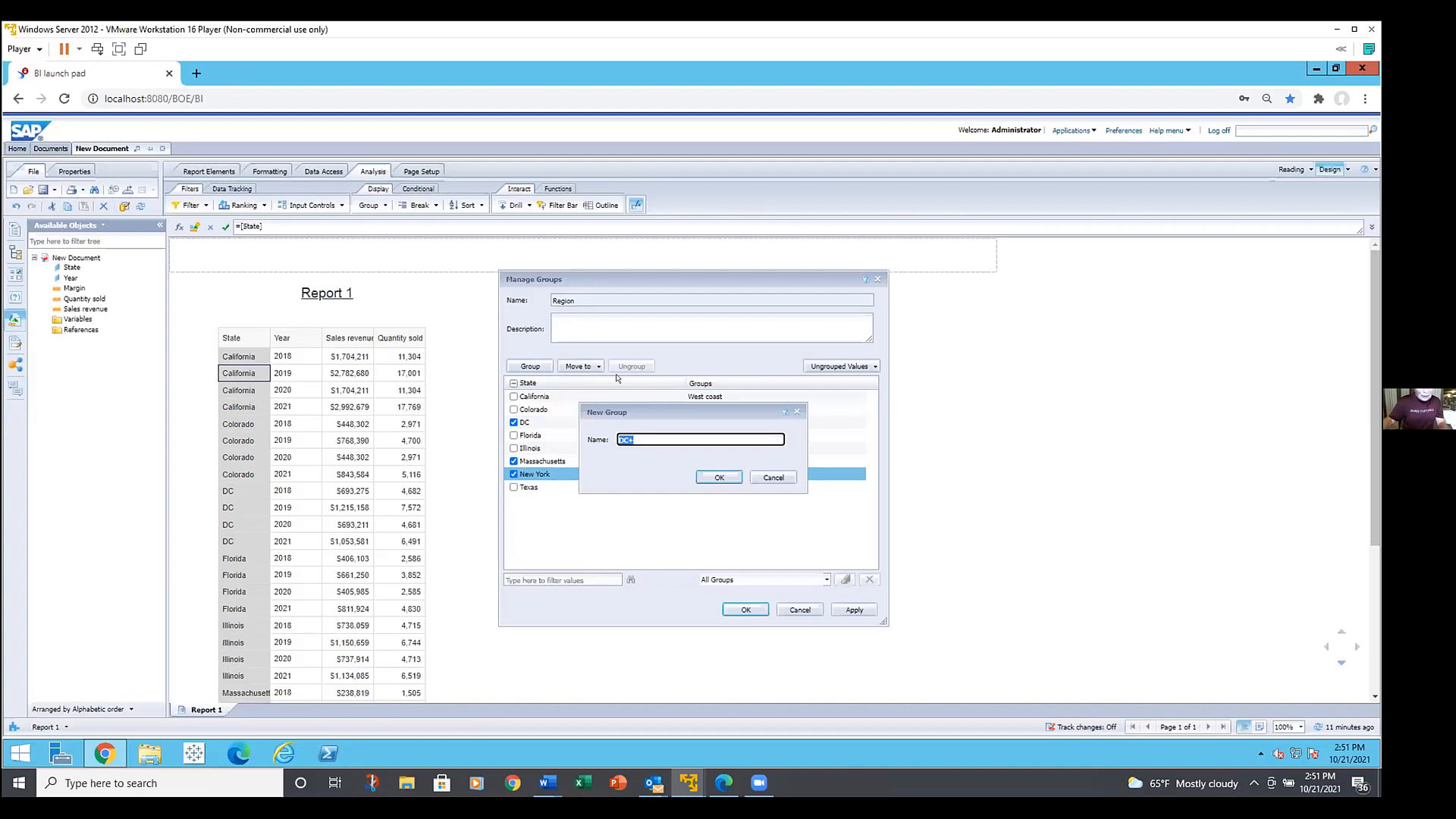
{"action": "type", "text": "Nort"}
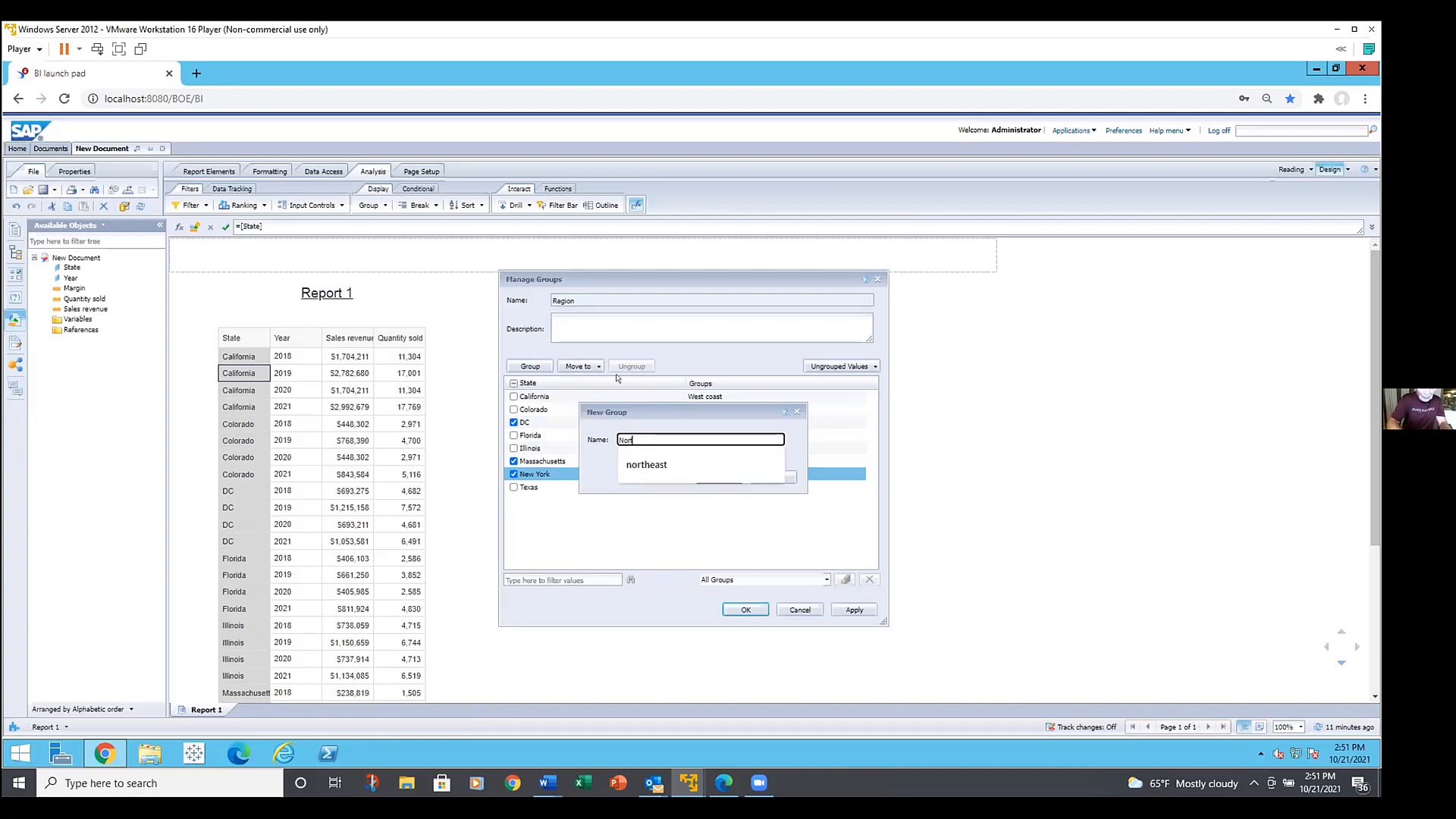
{"action": "type", "text": "heas"}
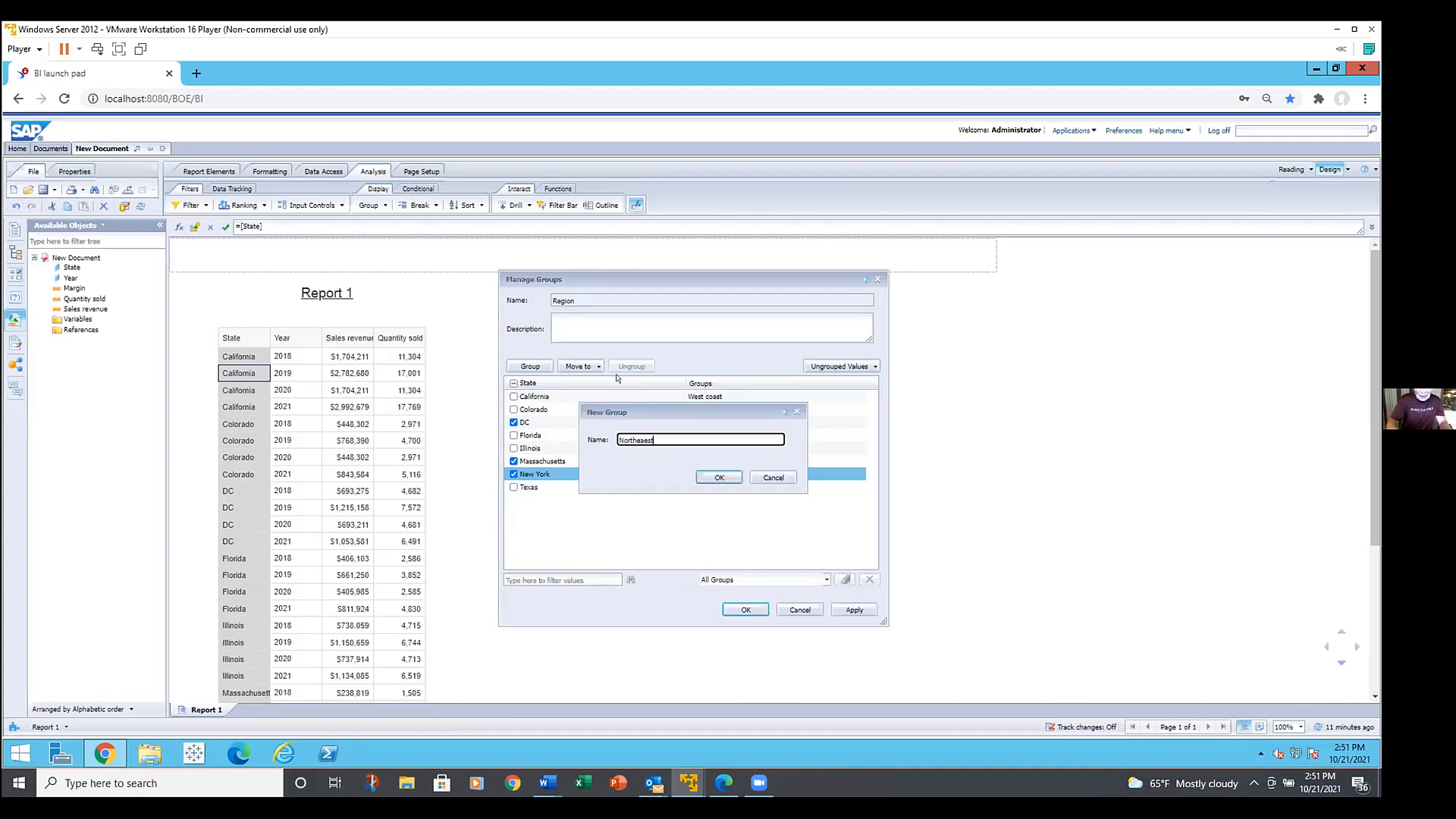
{"action": "type", "text": "t"}
{"action": "left_click", "coordinate": [711, 476]}
{"action": "left_click", "coordinate": [710, 472]}
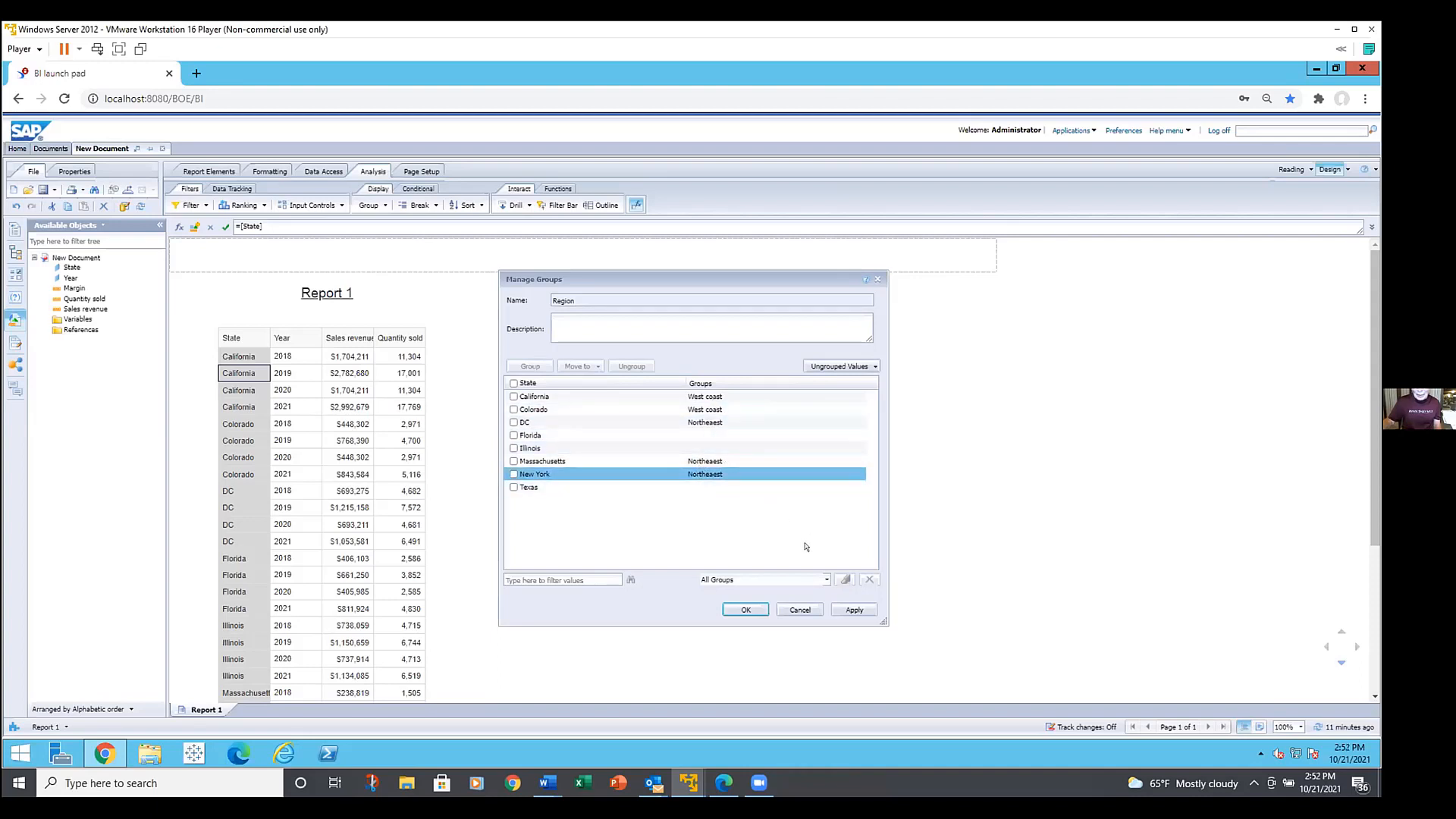
- Rename the group holding DC, Massachusetts and New York as Northeast and apply the Region grouping to the table
{"action": "left_click", "coordinate": [825, 579]}
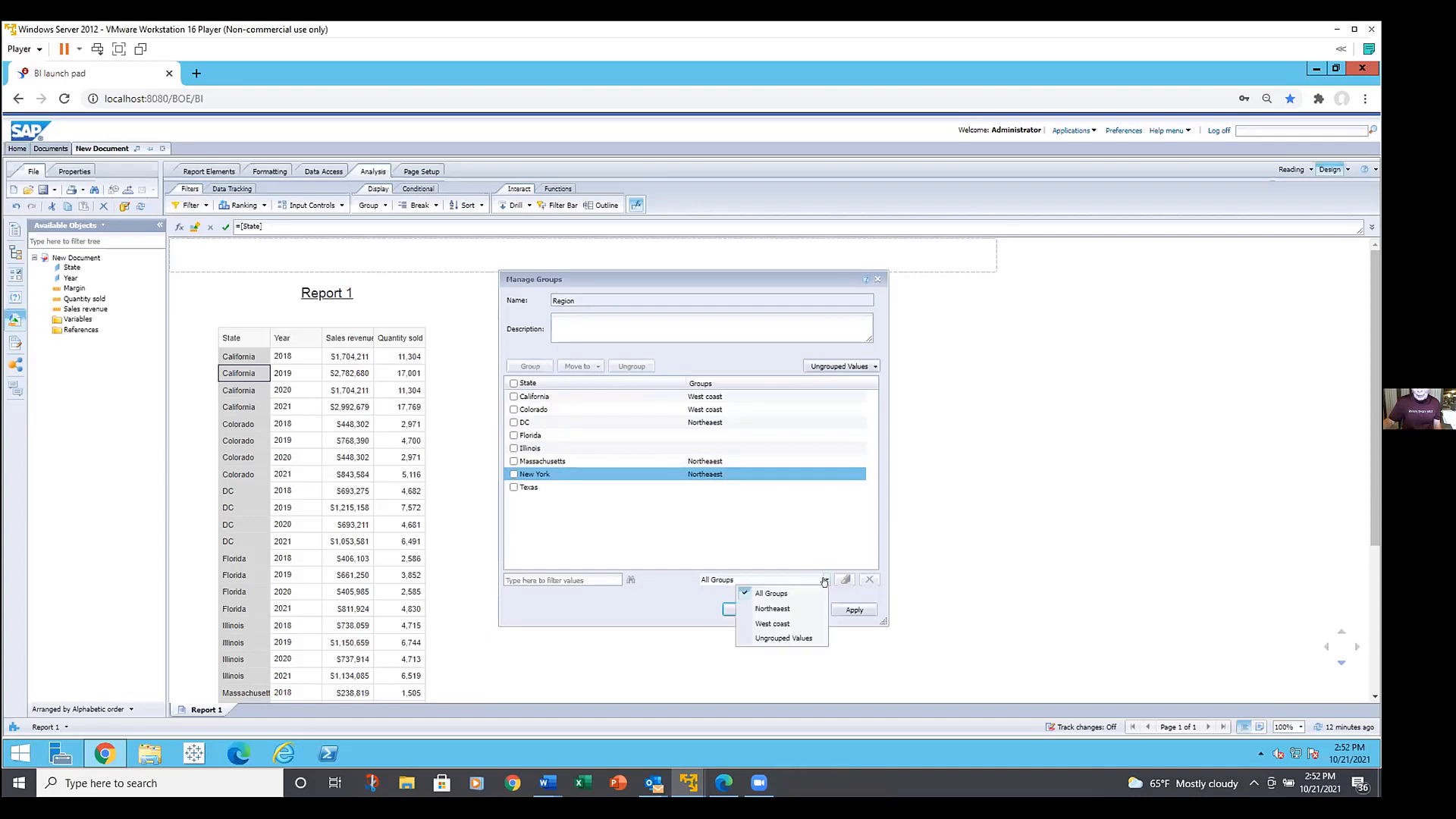
{"action": "left_click", "coordinate": [784, 607]}
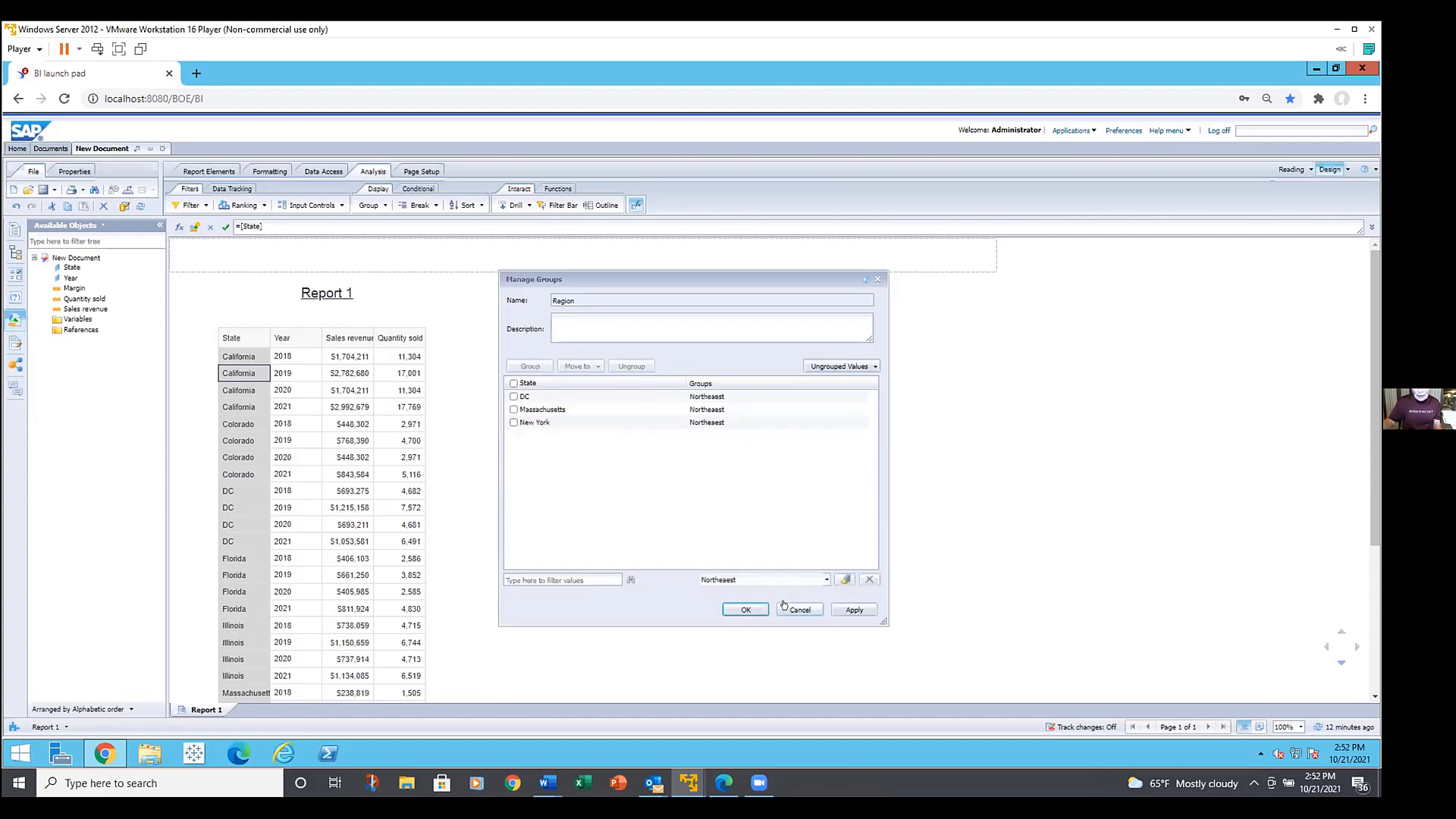
{"action": "left_click", "coordinate": [842, 579]}
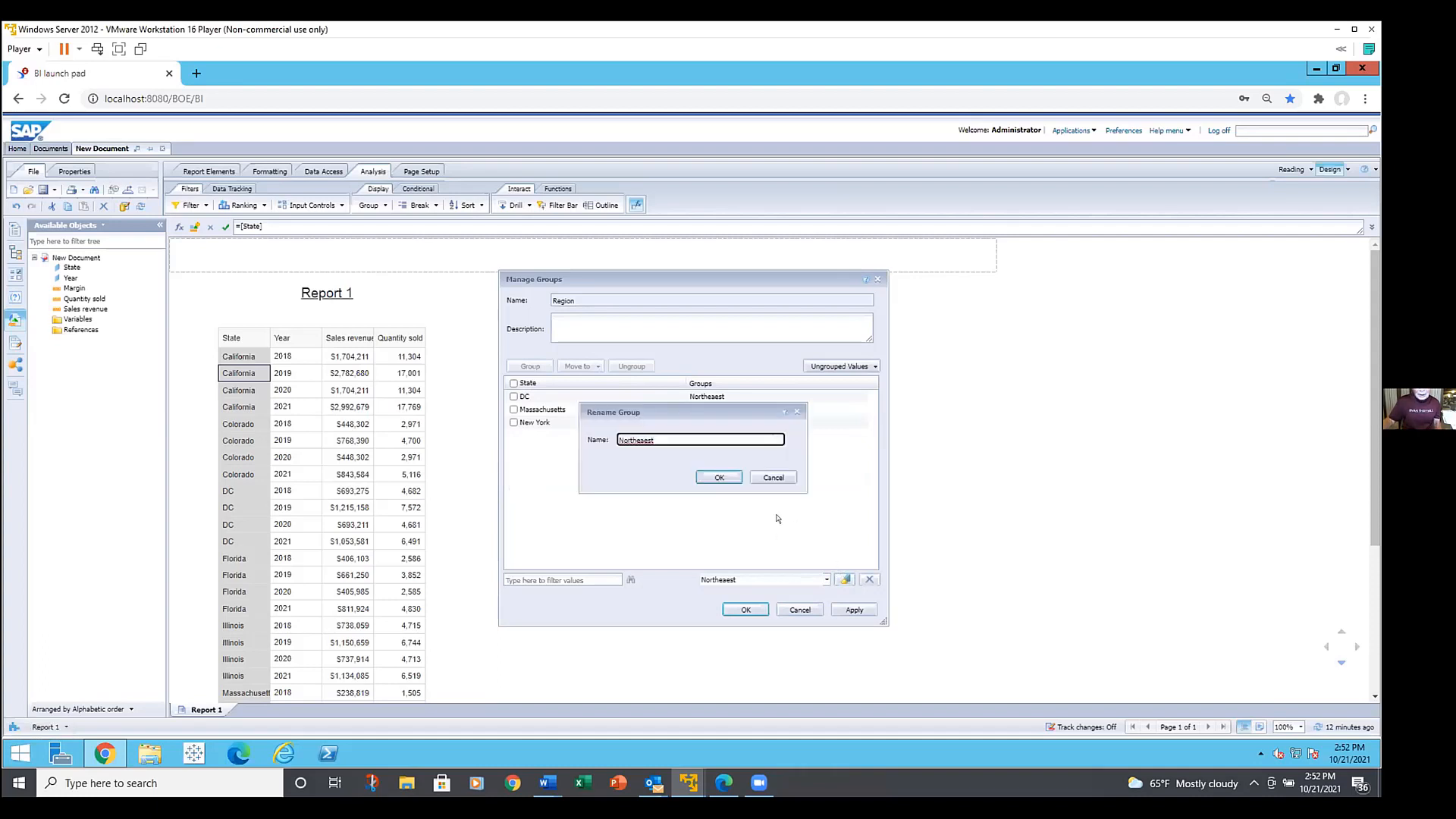
{"action": "type", "text": "Nort"}
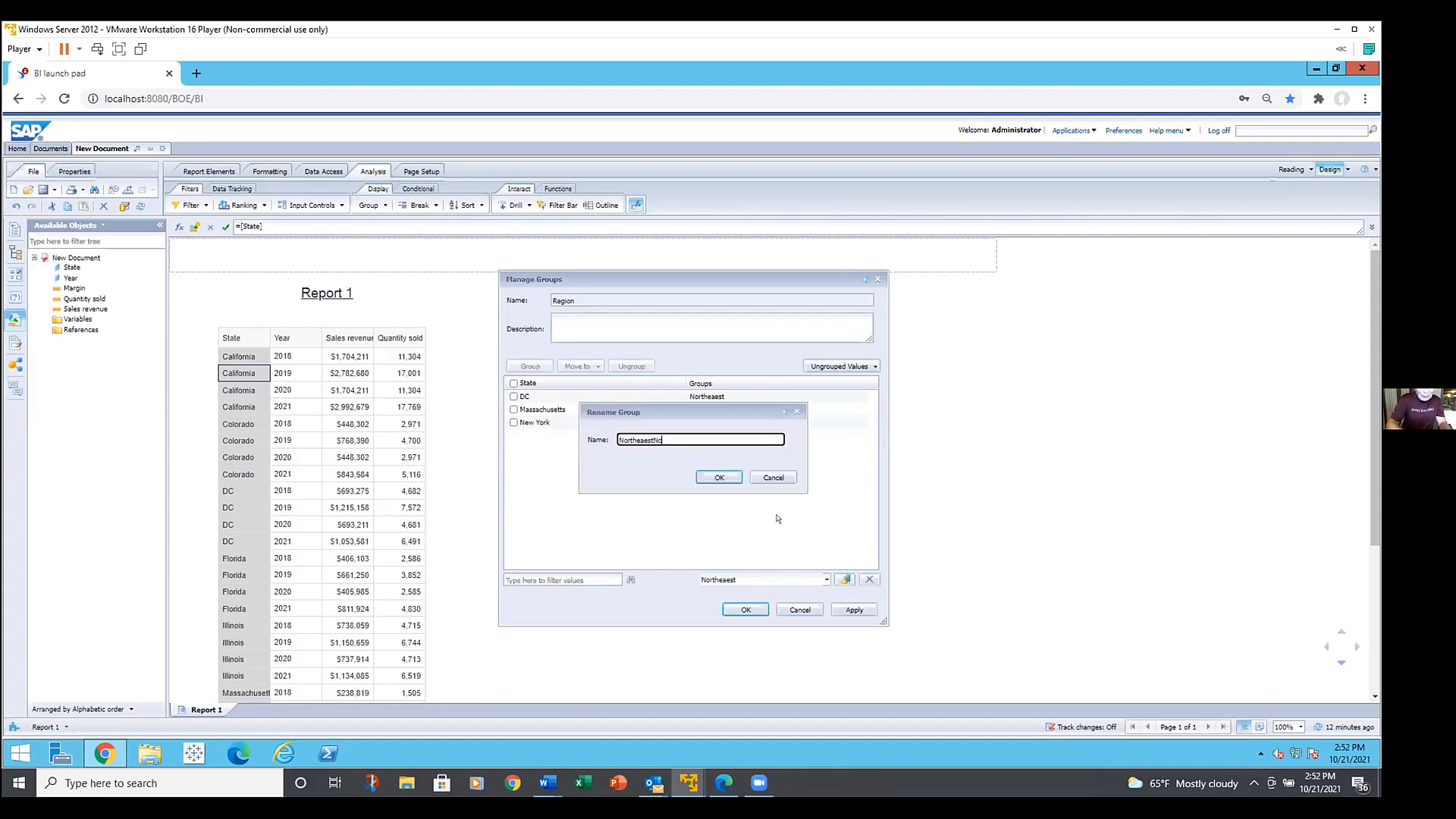
{"action": "key", "text": "BackSpace"}
{"action": "key", "text": "BackSpace"}
{"action": "key", "text": "BackSpace"}
{"action": "key", "text": "BackSpace"}
{"action": "key", "text": "BackSpace"}
{"action": "key", "text": "BackSpace"}
{"action": "key", "text": "BackSpace"}
{"action": "key", "text": "BackSpace"}
{"action": "key", "text": "BackSpace"}
{"action": "key", "text": "BackSpace"}
{"action": "key", "text": "BackSpace"}
{"action": "key", "text": "BackSpace"}
{"action": "key", "text": "BackSpace"}
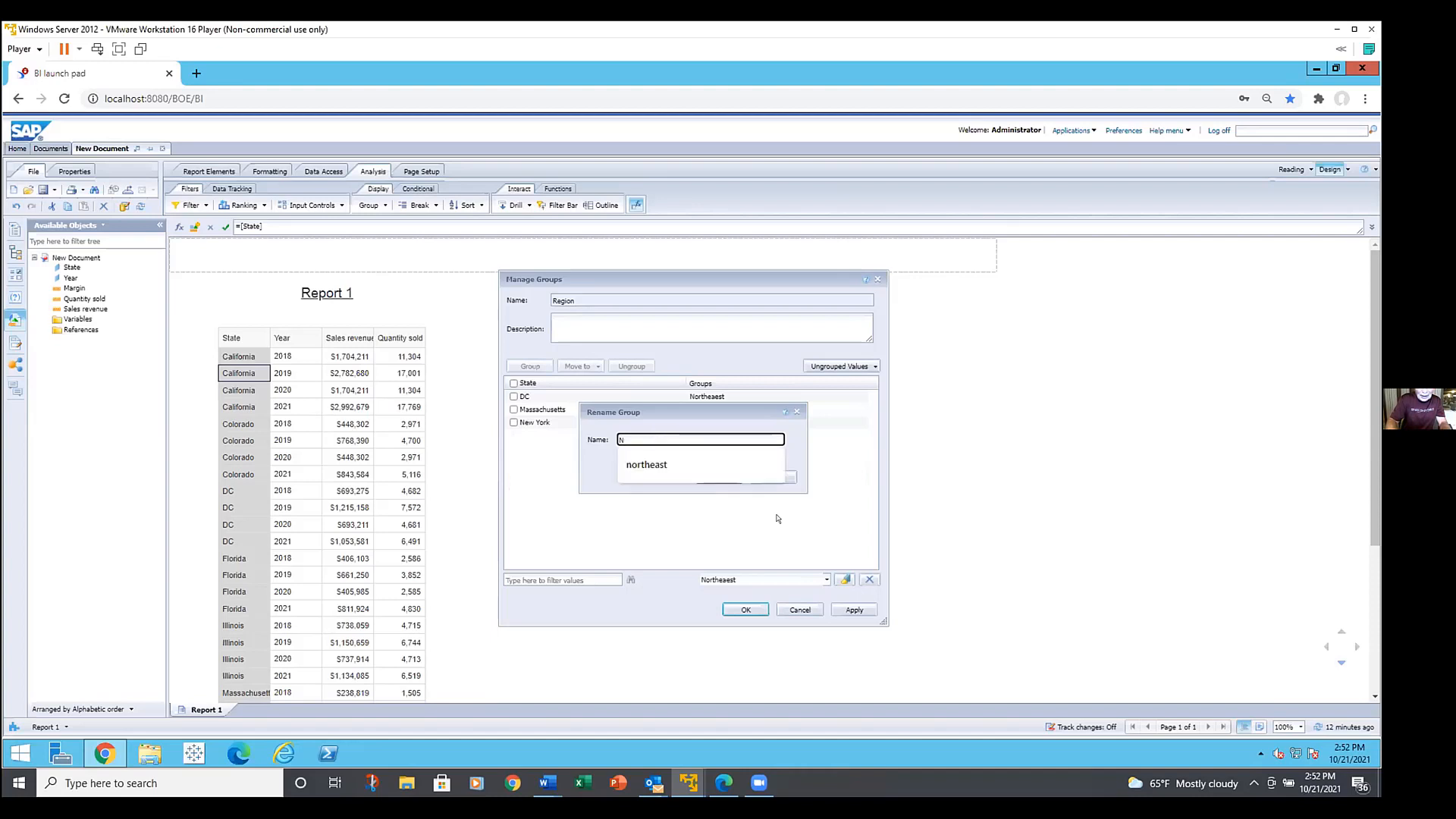
{"action": "type", "text": "Northeast"}
{"action": "left_click", "coordinate": [780, 524]}
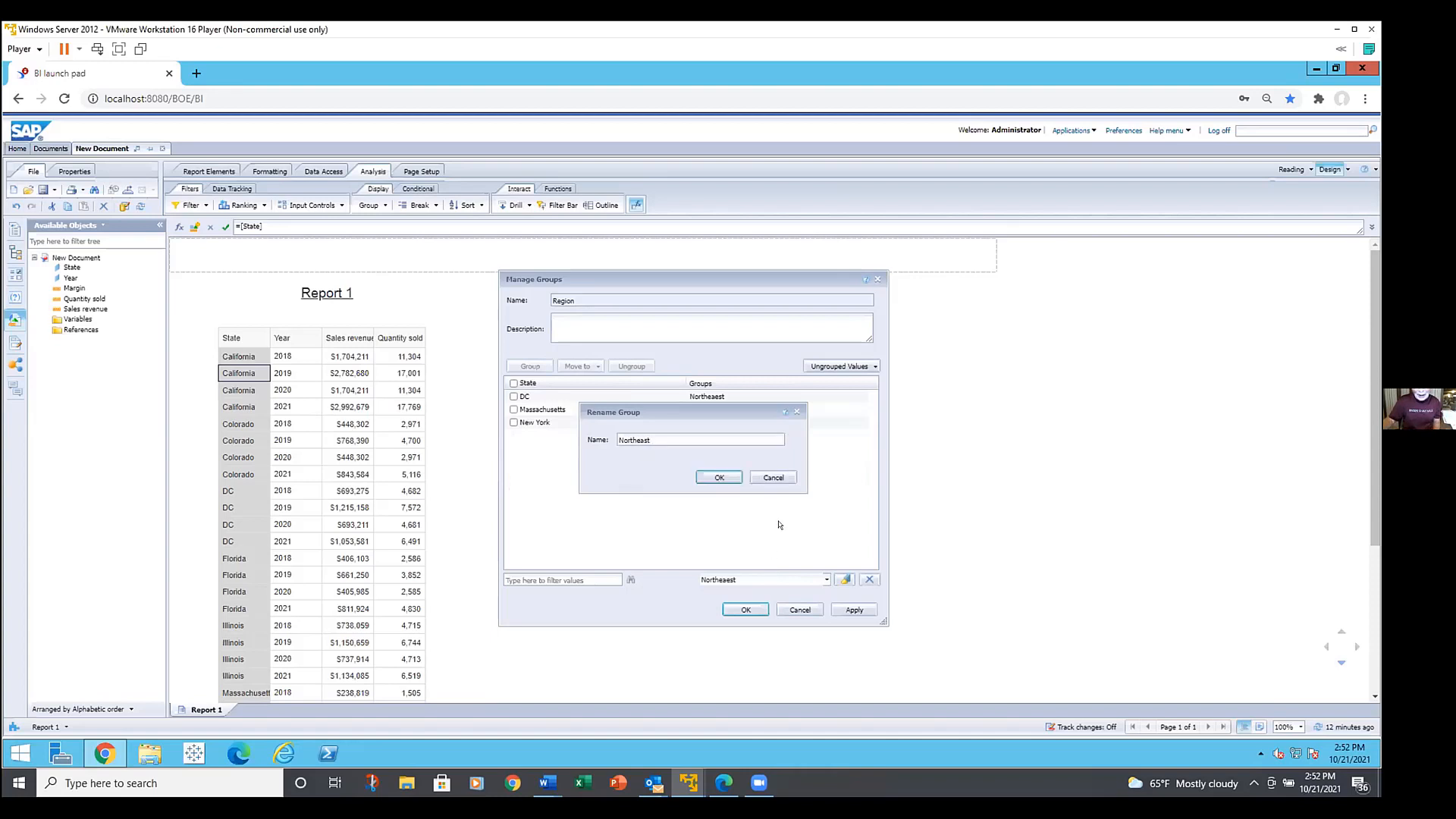
{"action": "left_click", "coordinate": [717, 477]}
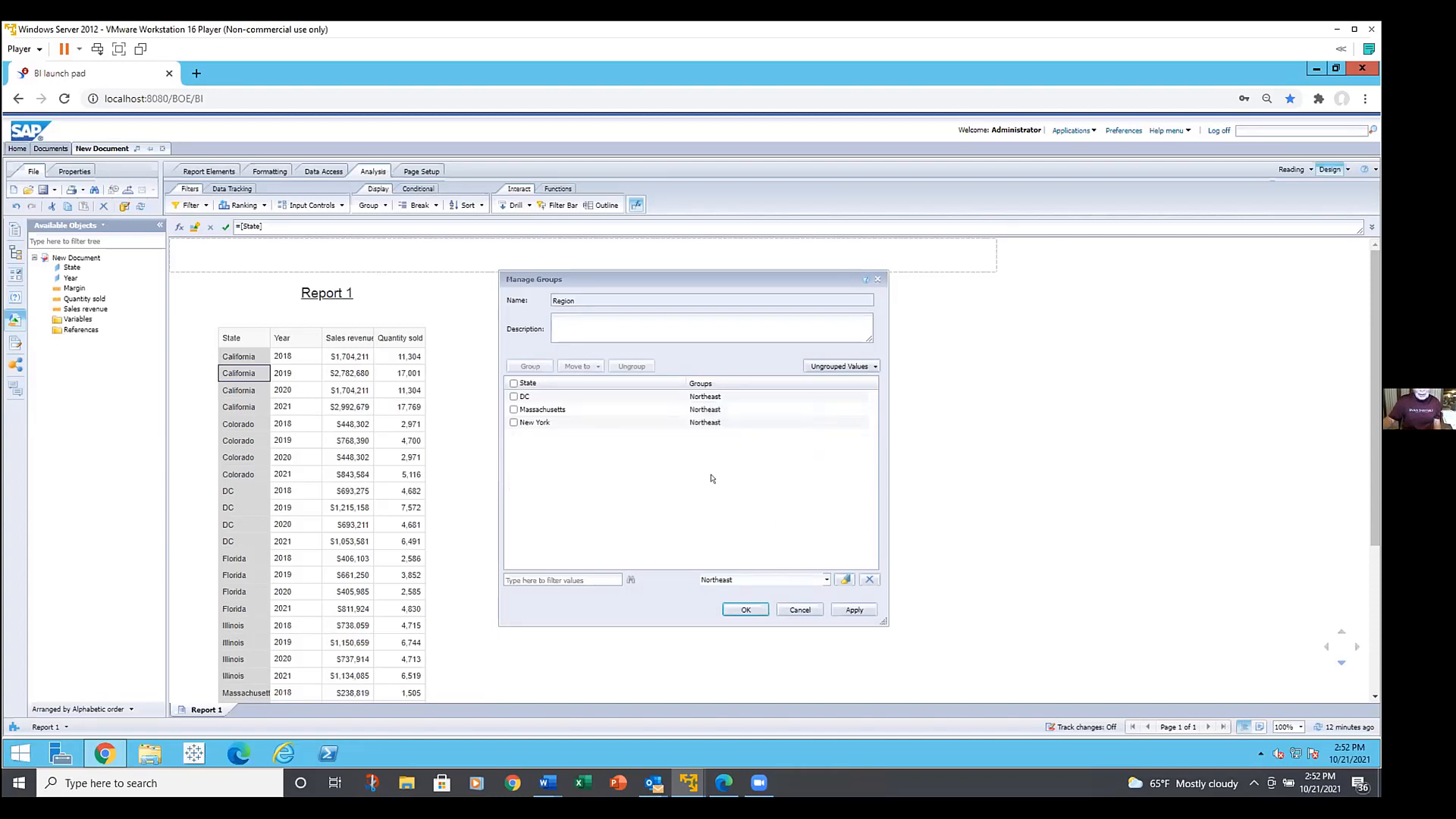
{"action": "left_click", "coordinate": [746, 607]}
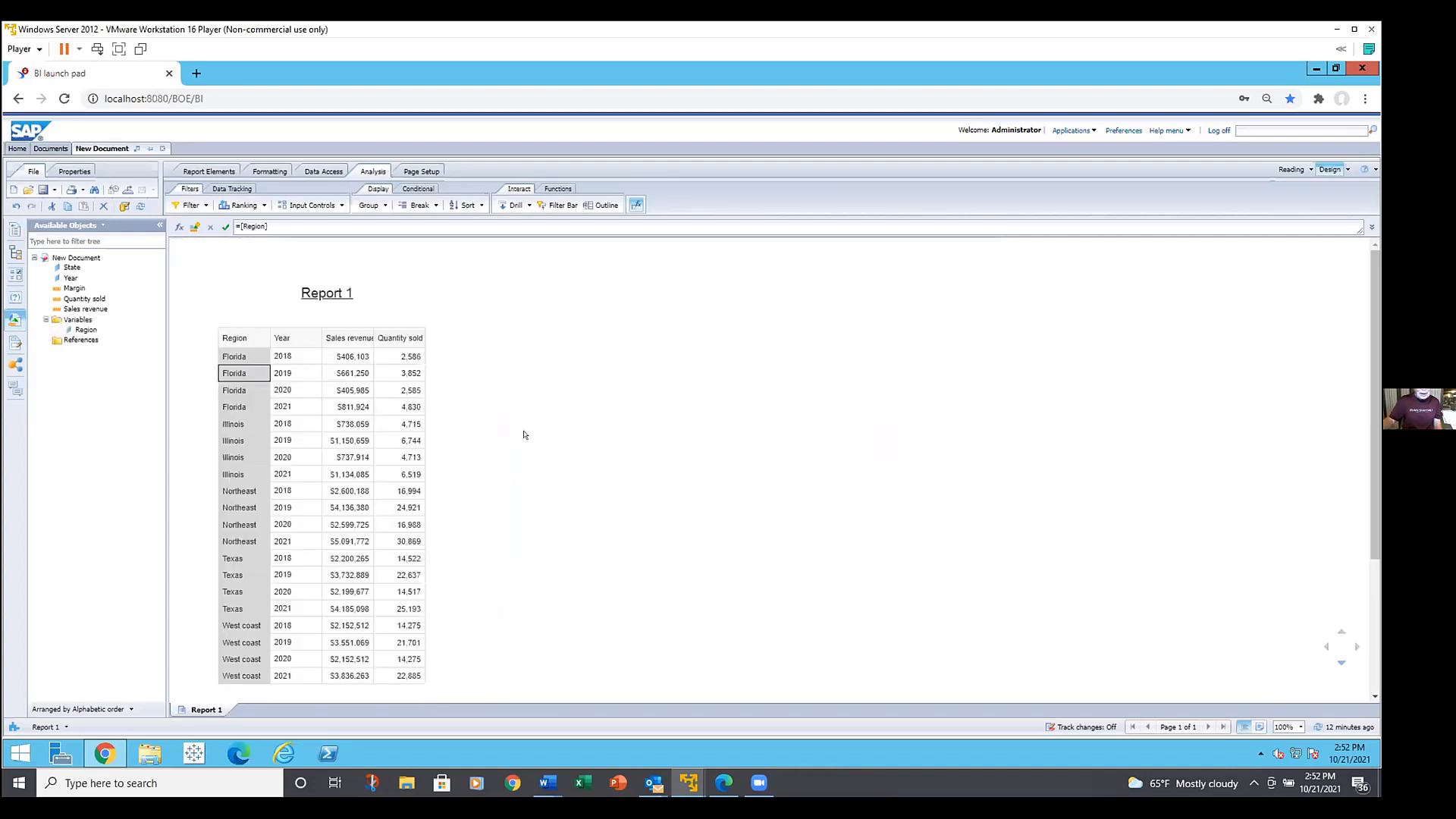
- Reopen the Region grouping for editing and group Florida and Texas under the name southeast
{"action": "left_click", "coordinate": [382, 205]}
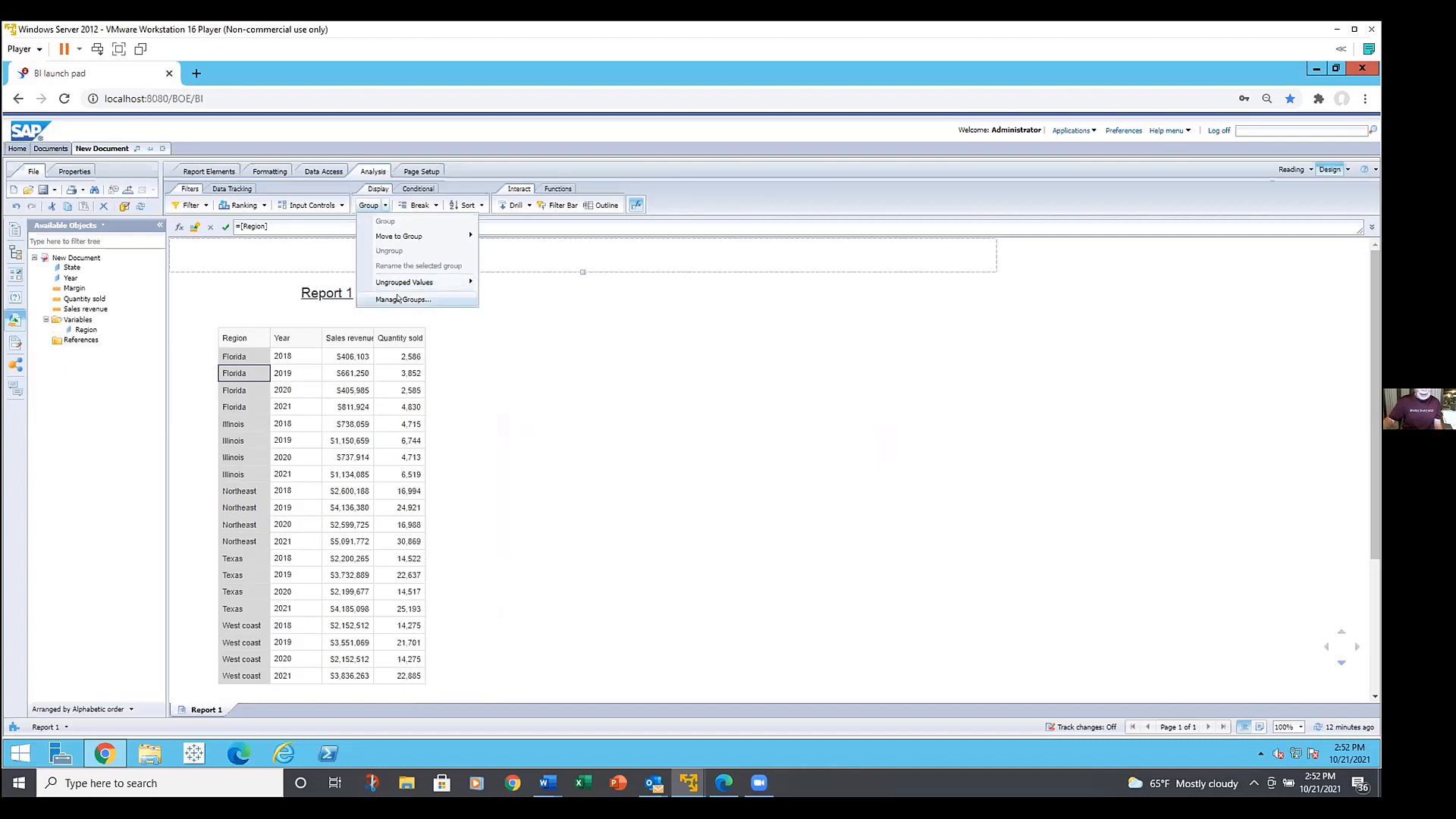
{"action": "left_click", "coordinate": [402, 300]}
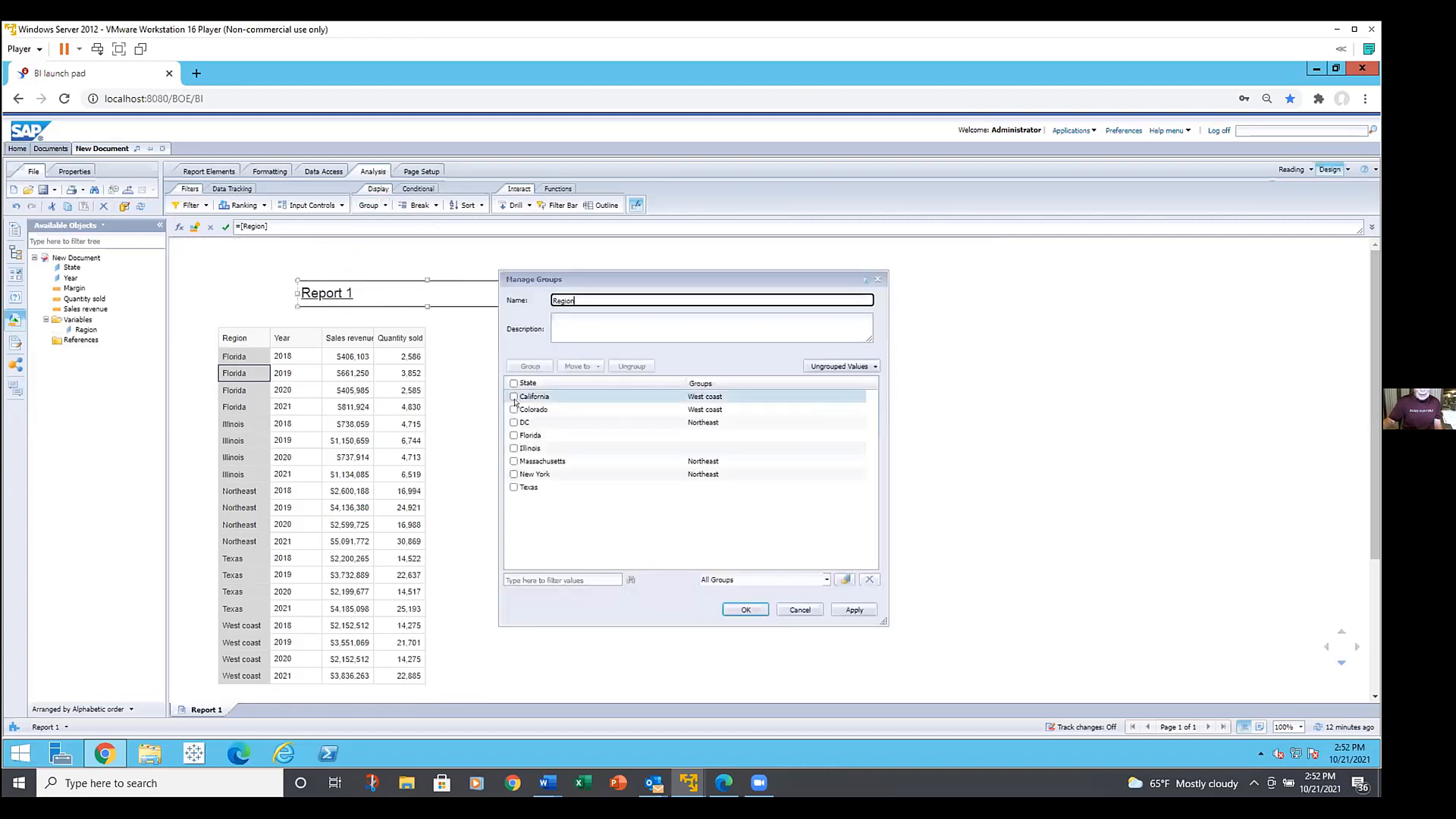
{"action": "left_click", "coordinate": [513, 434]}
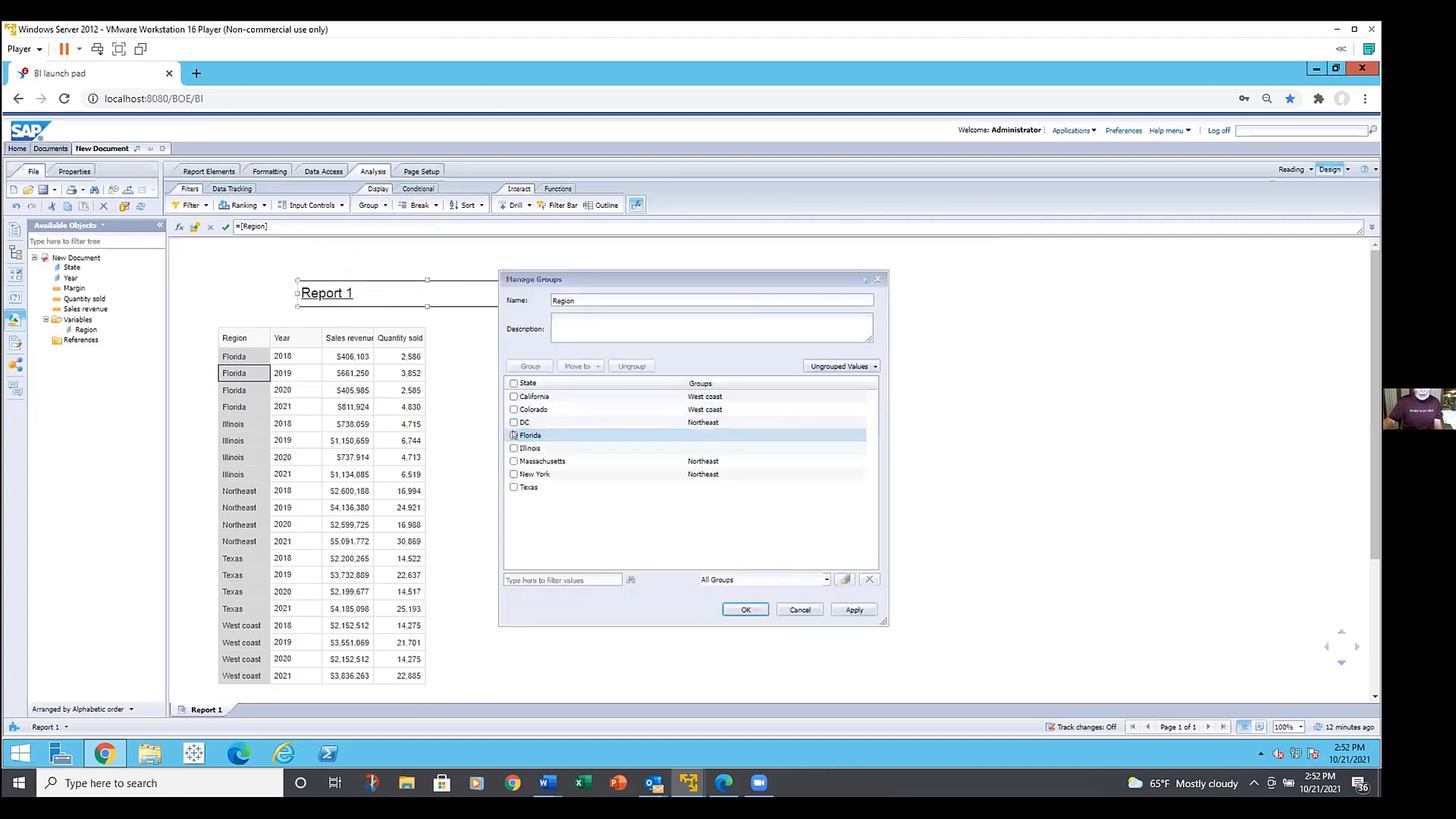
{"action": "left_click", "coordinate": [513, 435]}
{"action": "left_click", "coordinate": [513, 485]}
{"action": "left_click", "coordinate": [512, 481]}
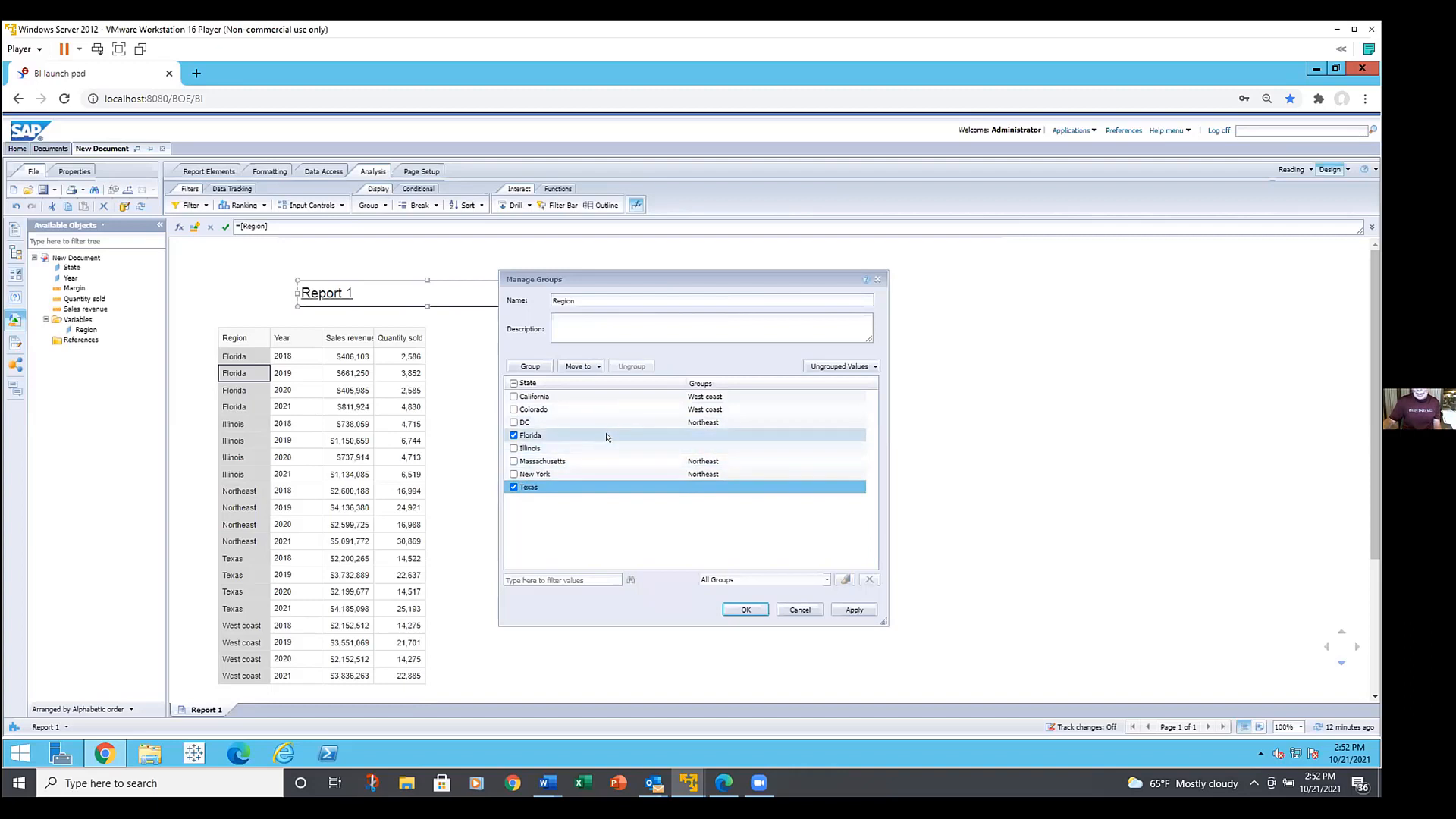
{"action": "left_click", "coordinate": [538, 367]}
{"action": "key", "text": "BackSpace"}
{"action": "key", "text": "BackSpace"}
{"action": "key", "text": "BackSpace"}
{"action": "key", "text": "BackSpace"}
{"action": "key", "text": "BackSpace"}
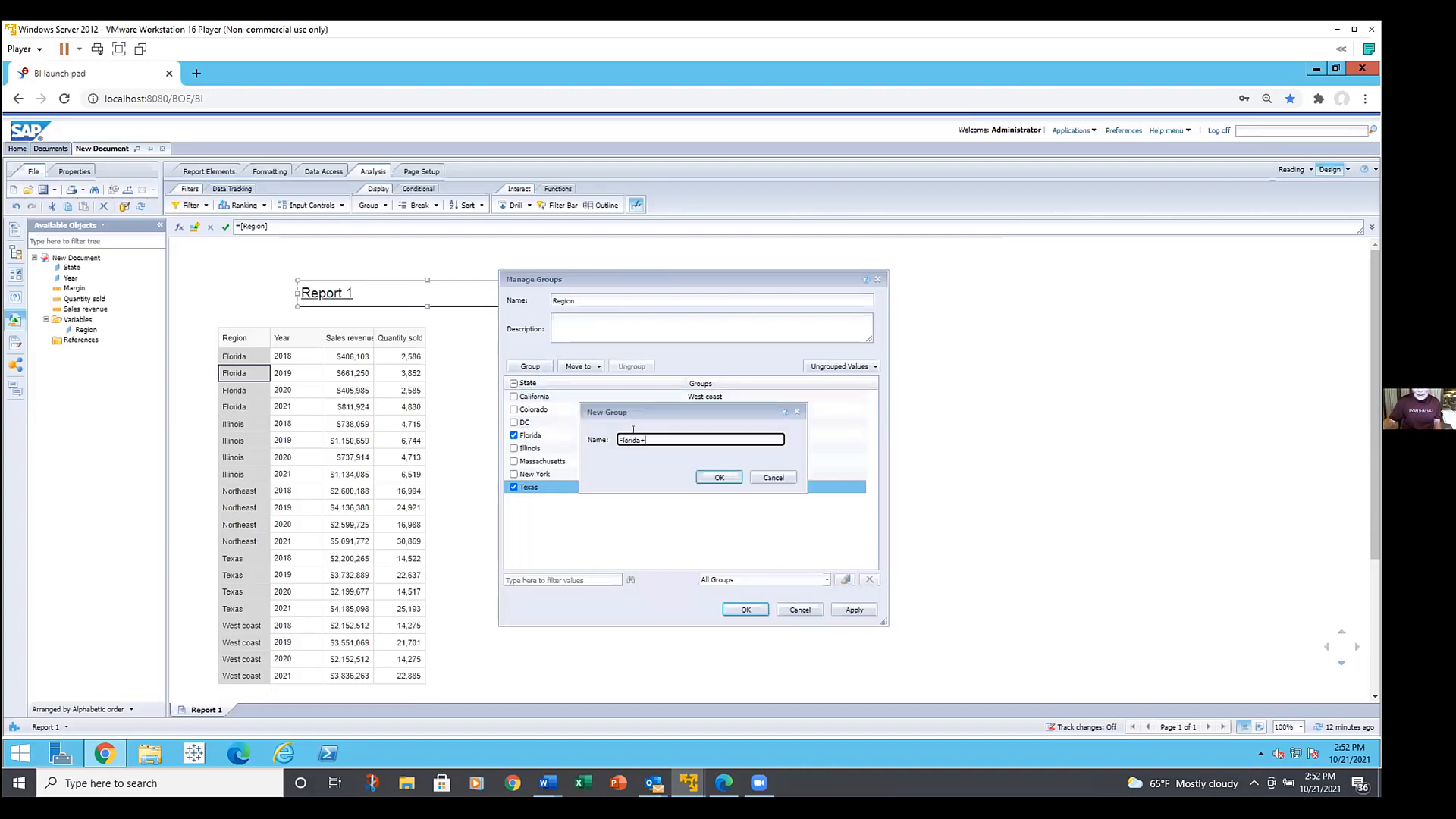
{"action": "key", "text": "ctrl+a"}
{"action": "type", "text": "s"}
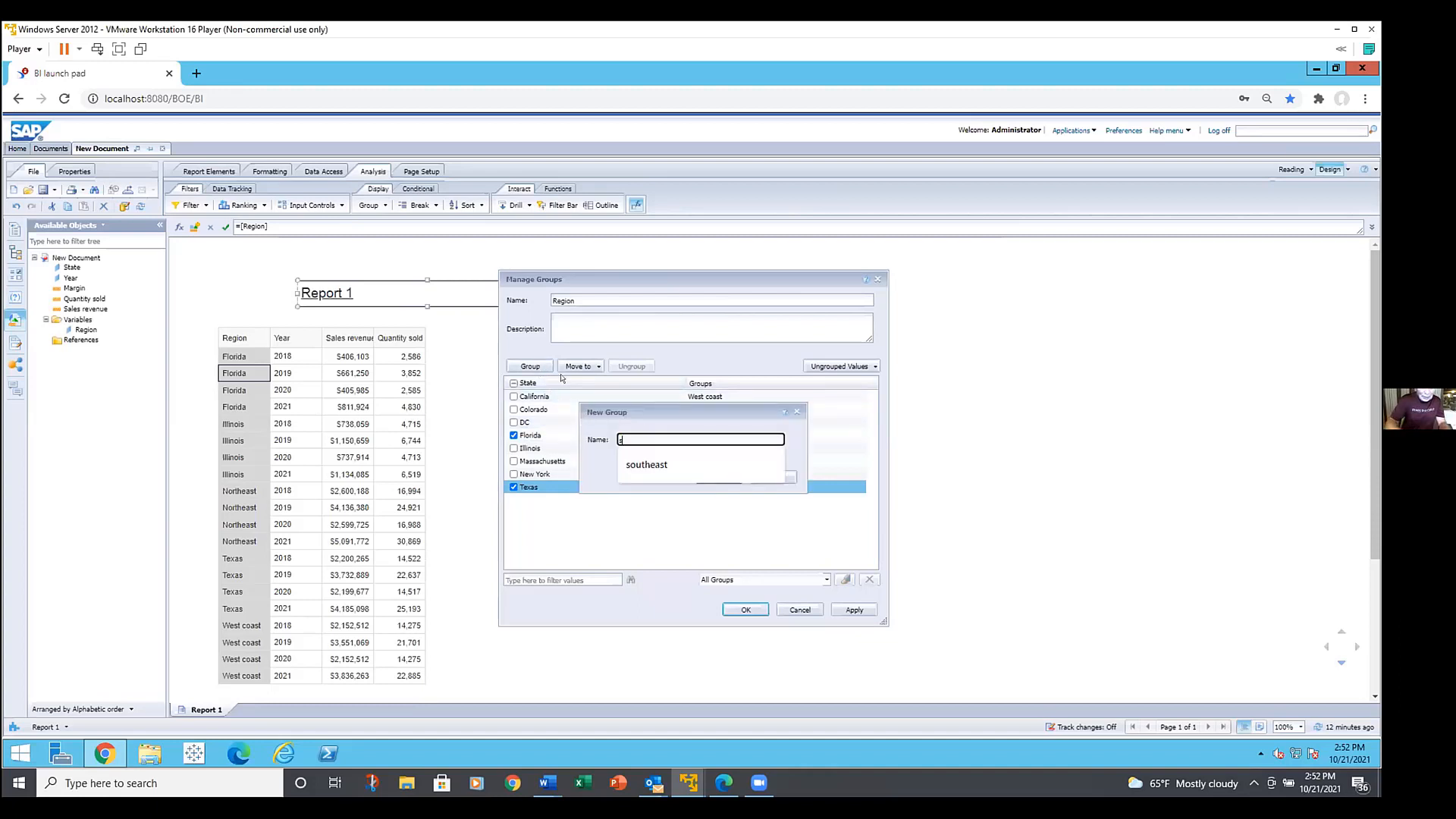
{"action": "type", "text": "outheast"}
{"action": "key", "text": "Return"}
{"action": "key", "text": "Return"}
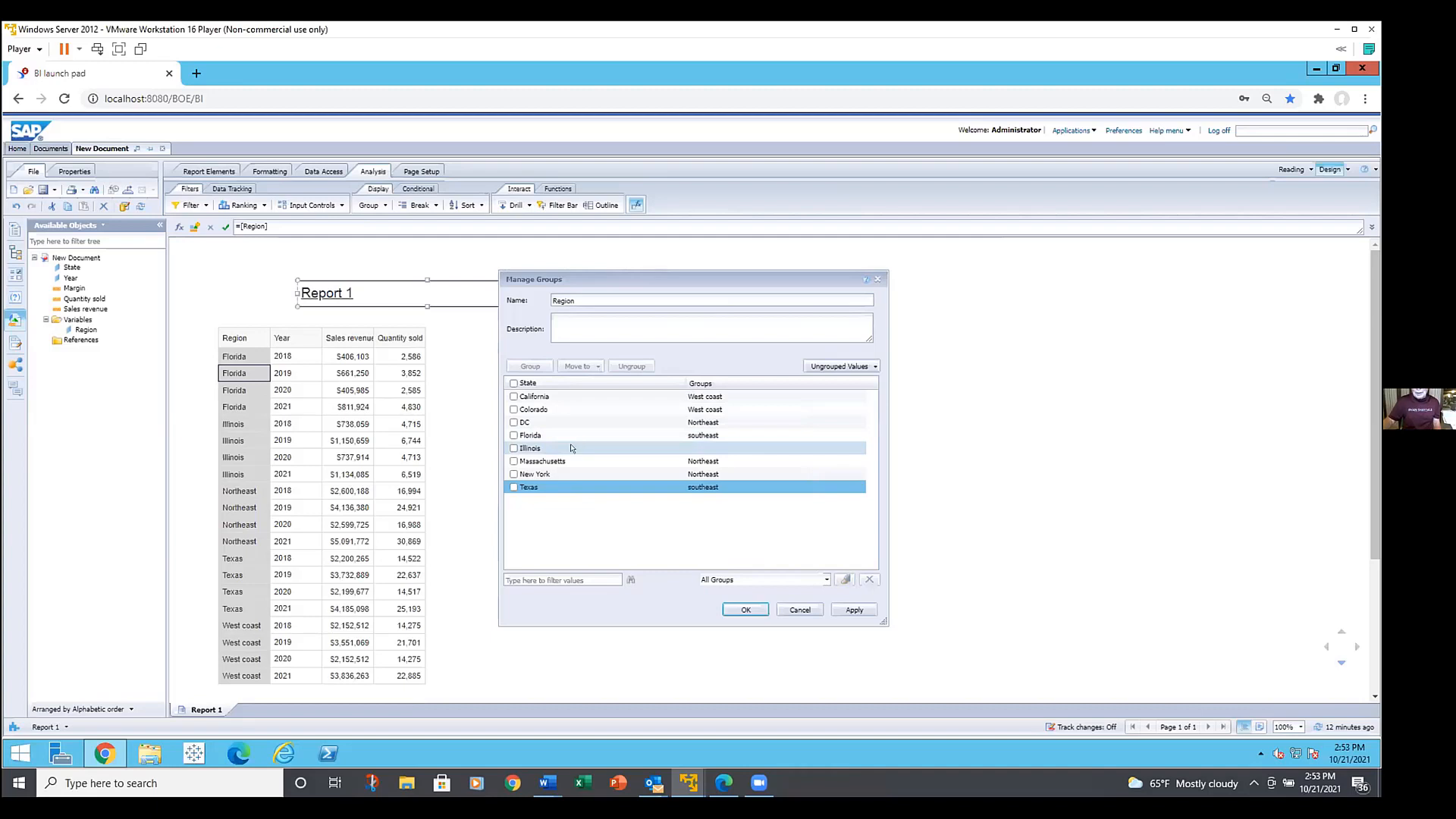
- Place Illinois in its own group named midwest
{"action": "left_click", "coordinate": [513, 447]}
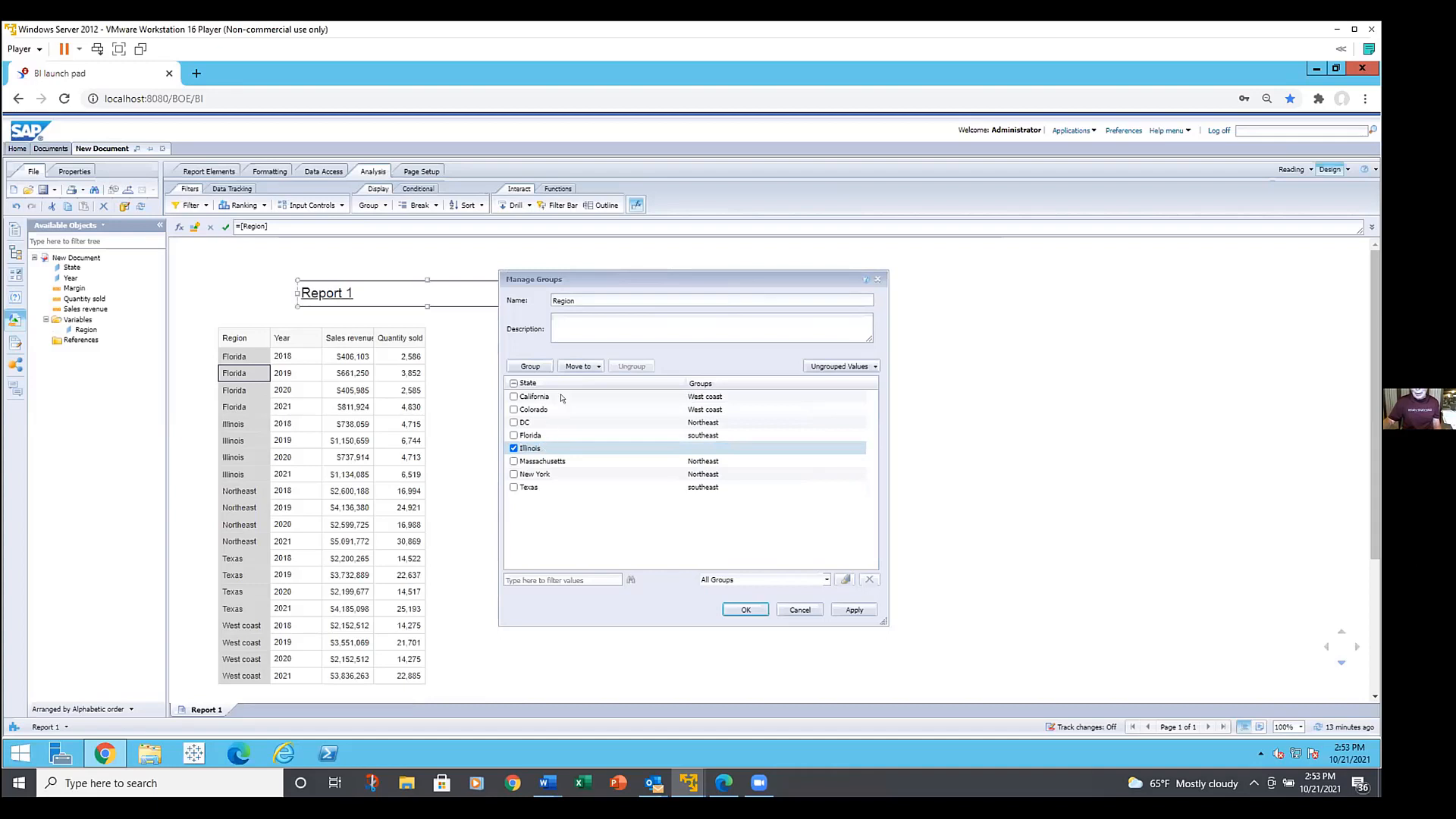
{"action": "left_click", "coordinate": [530, 366]}
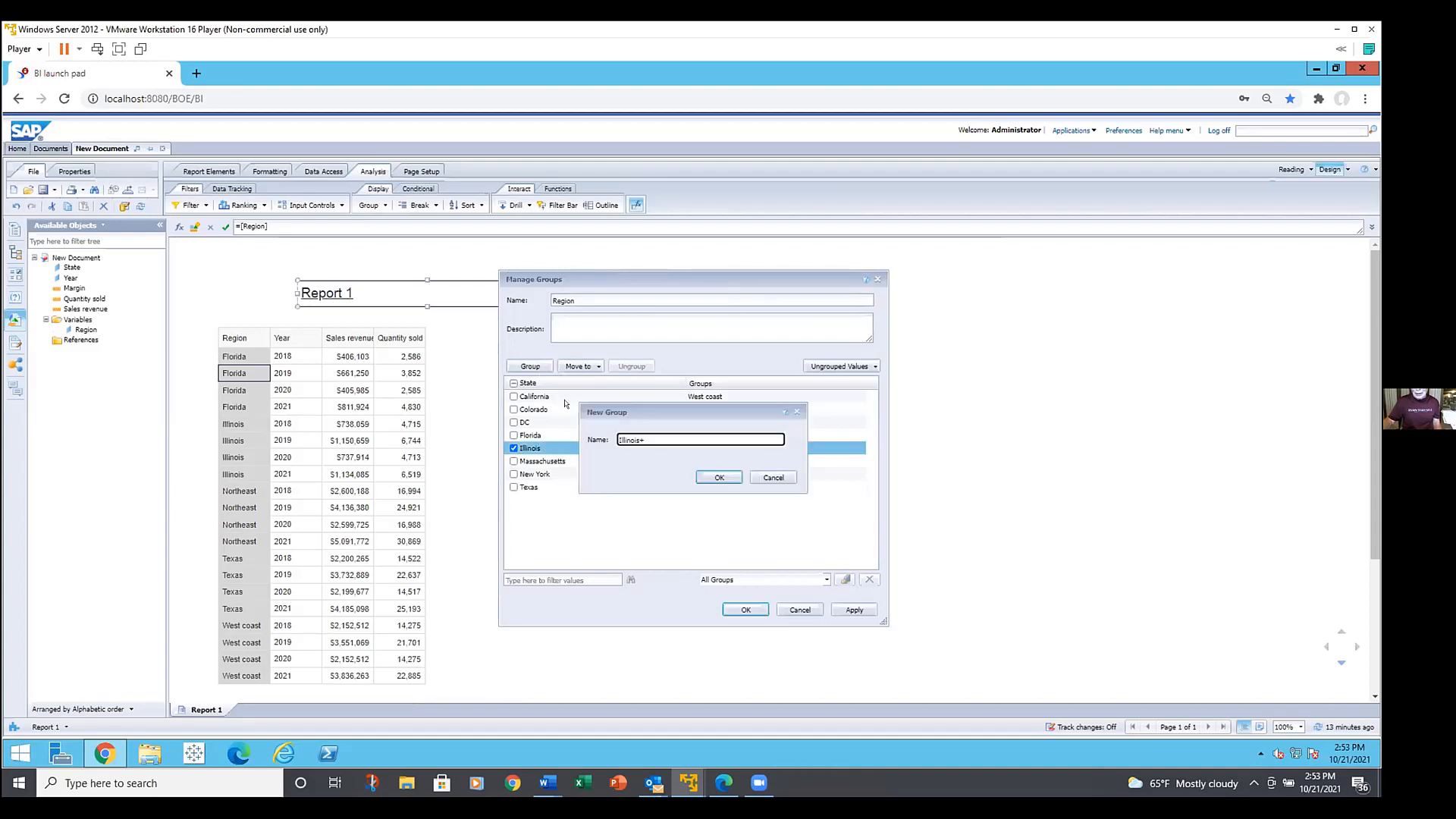
{"action": "key", "text": "ctrl+a"}
{"action": "type", "text": "mid"}
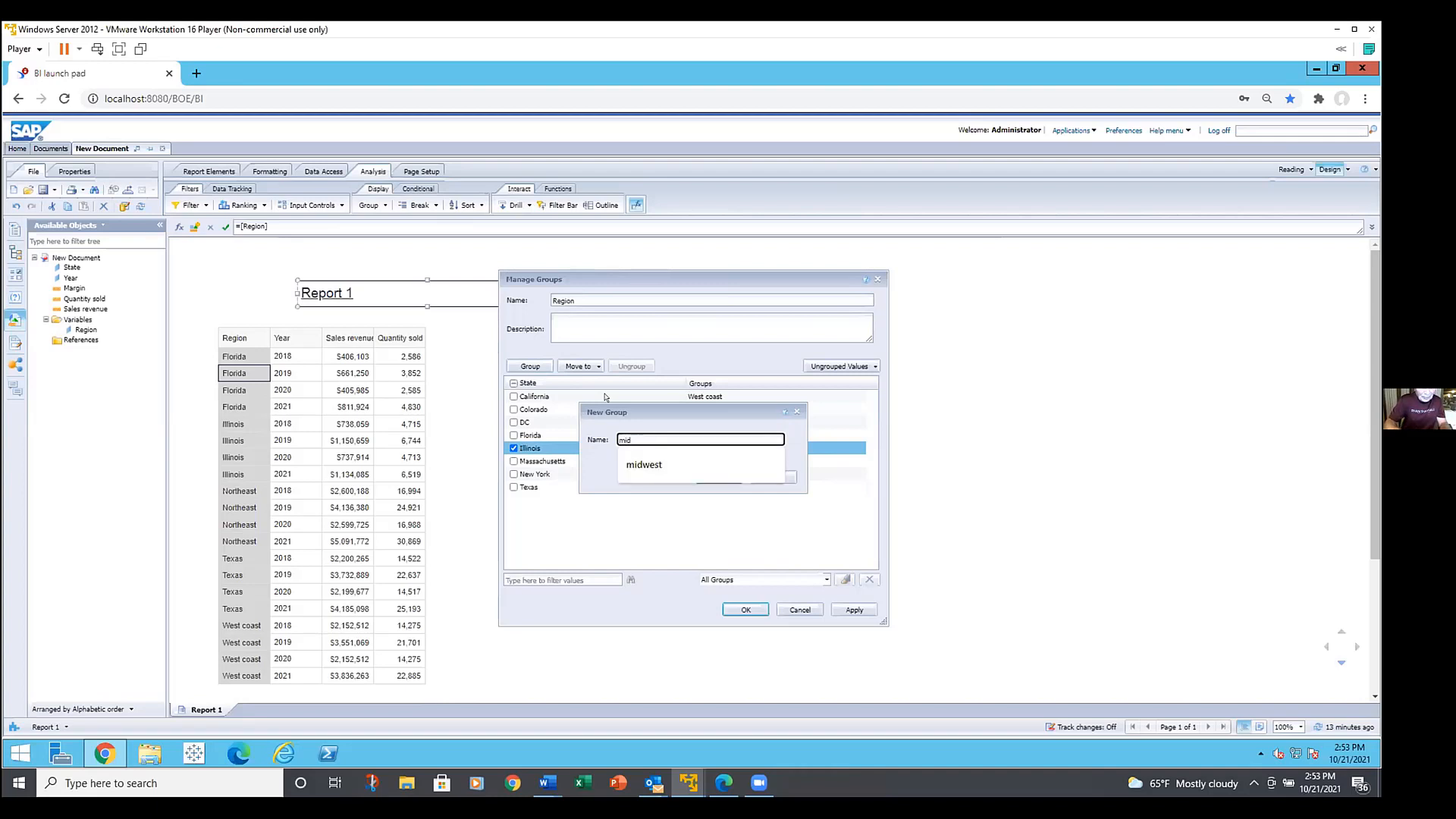
{"action": "type", "text": "west"}
{"action": "key", "text": "Return"}
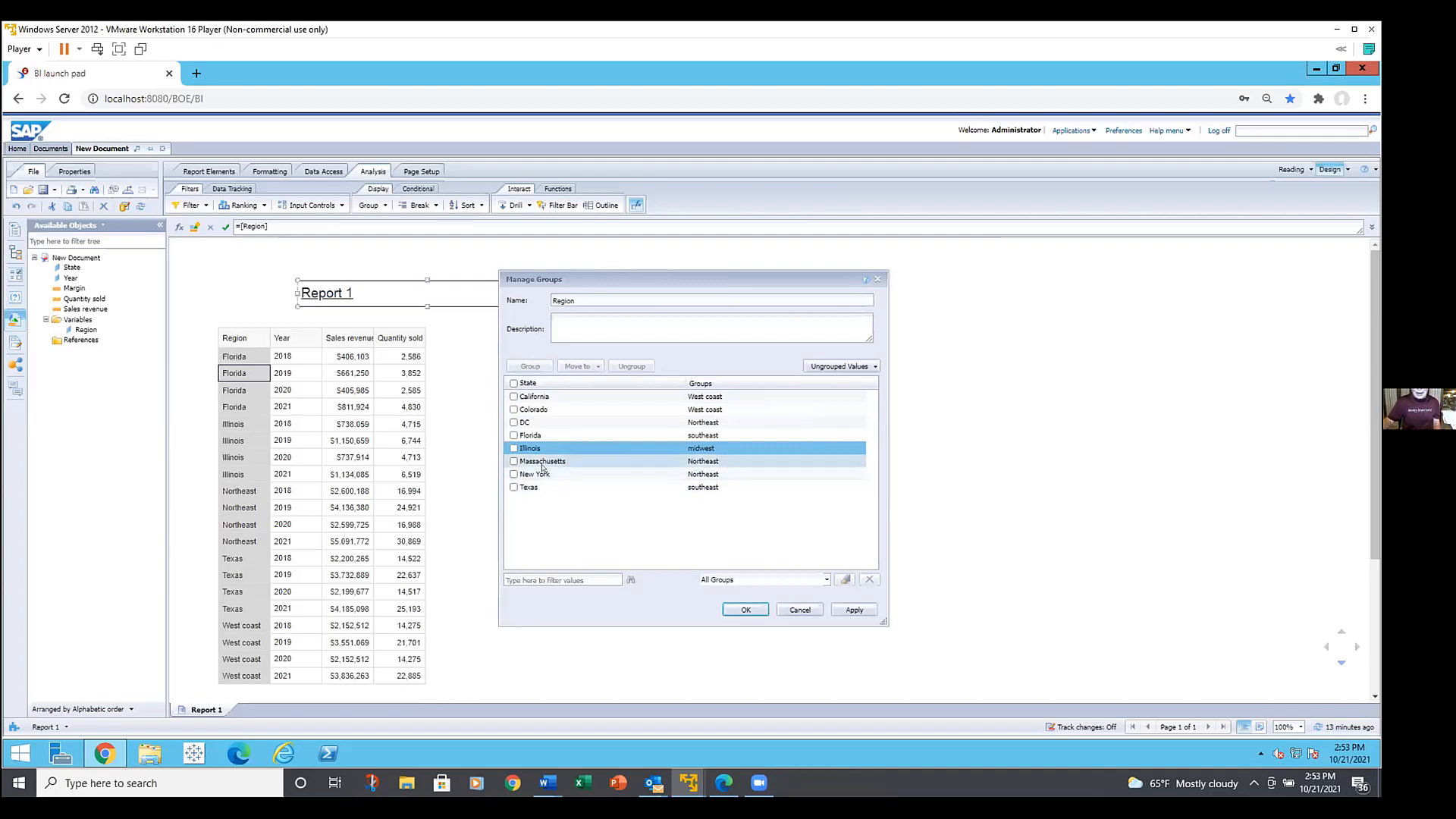
{"action": "left_click", "coordinate": [515, 471]}
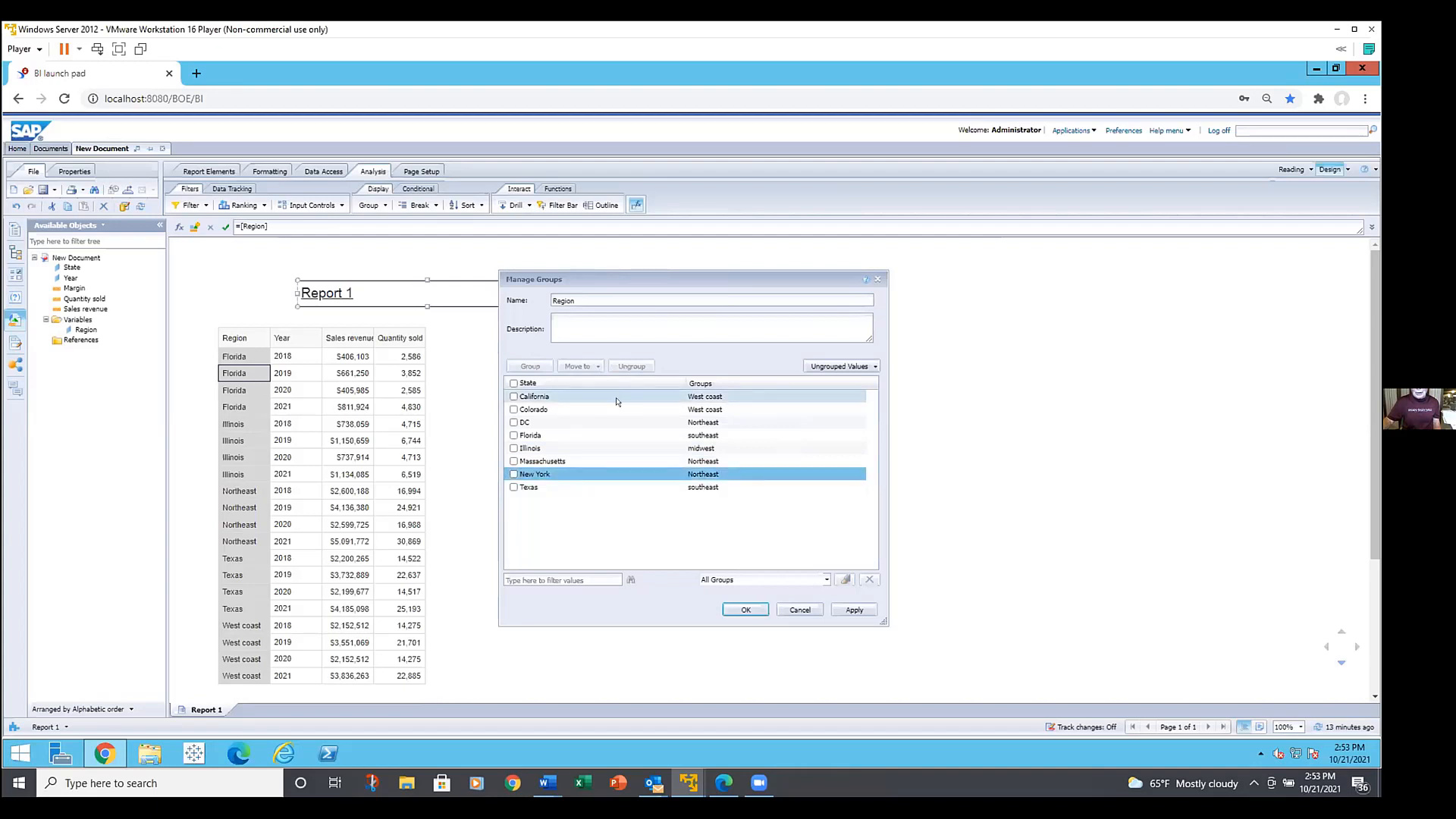
{"action": "left_click", "coordinate": [588, 477]}
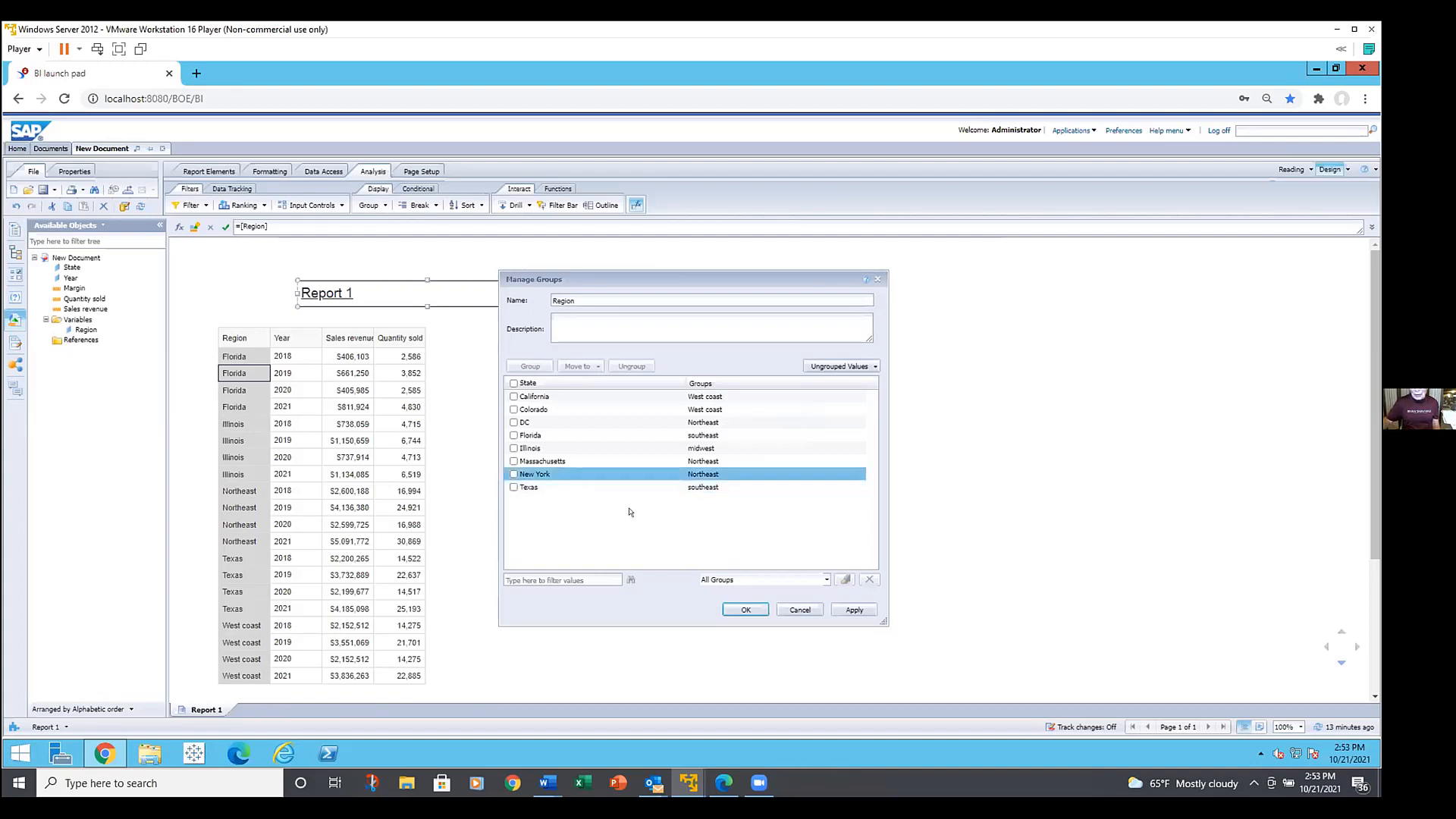
- Set ungrouped values to be automatically grouped under the name Others and apply the Region grouping to the table
{"action": "left_click", "coordinate": [840, 365]}
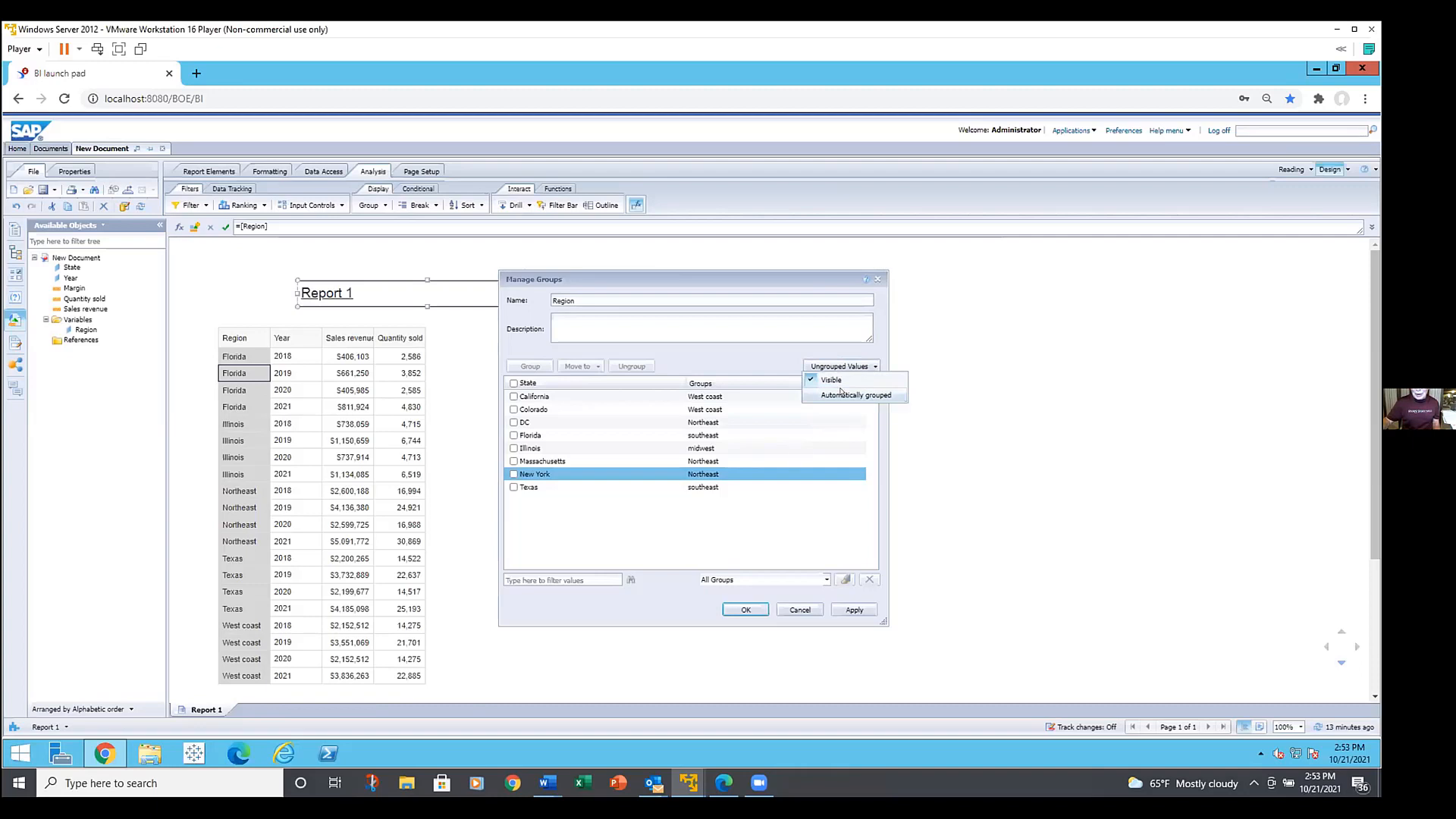
{"action": "left_click", "coordinate": [841, 394]}
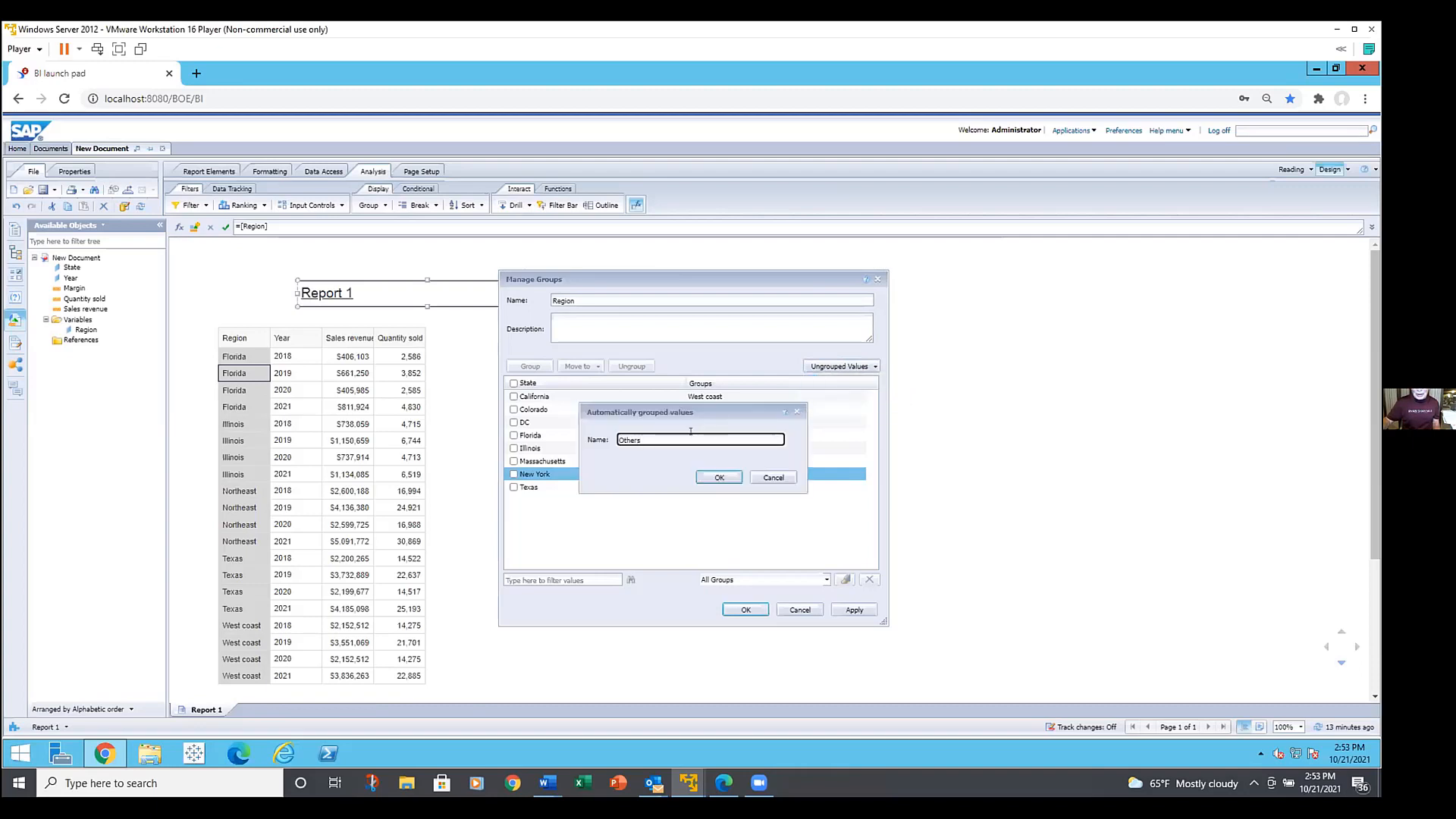
{"action": "left_click", "coordinate": [713, 470]}
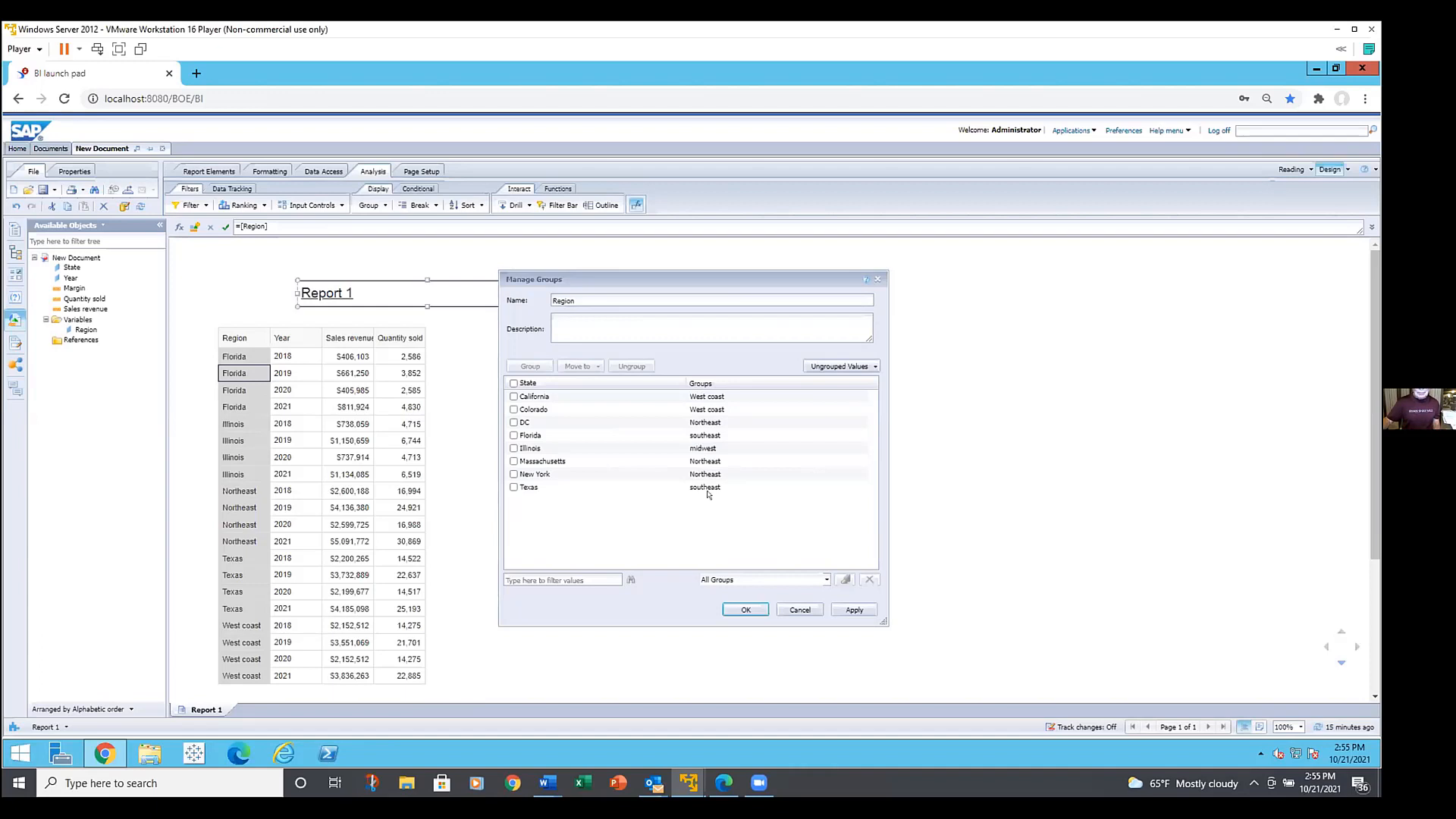
{"action": "left_click", "coordinate": [828, 370]}
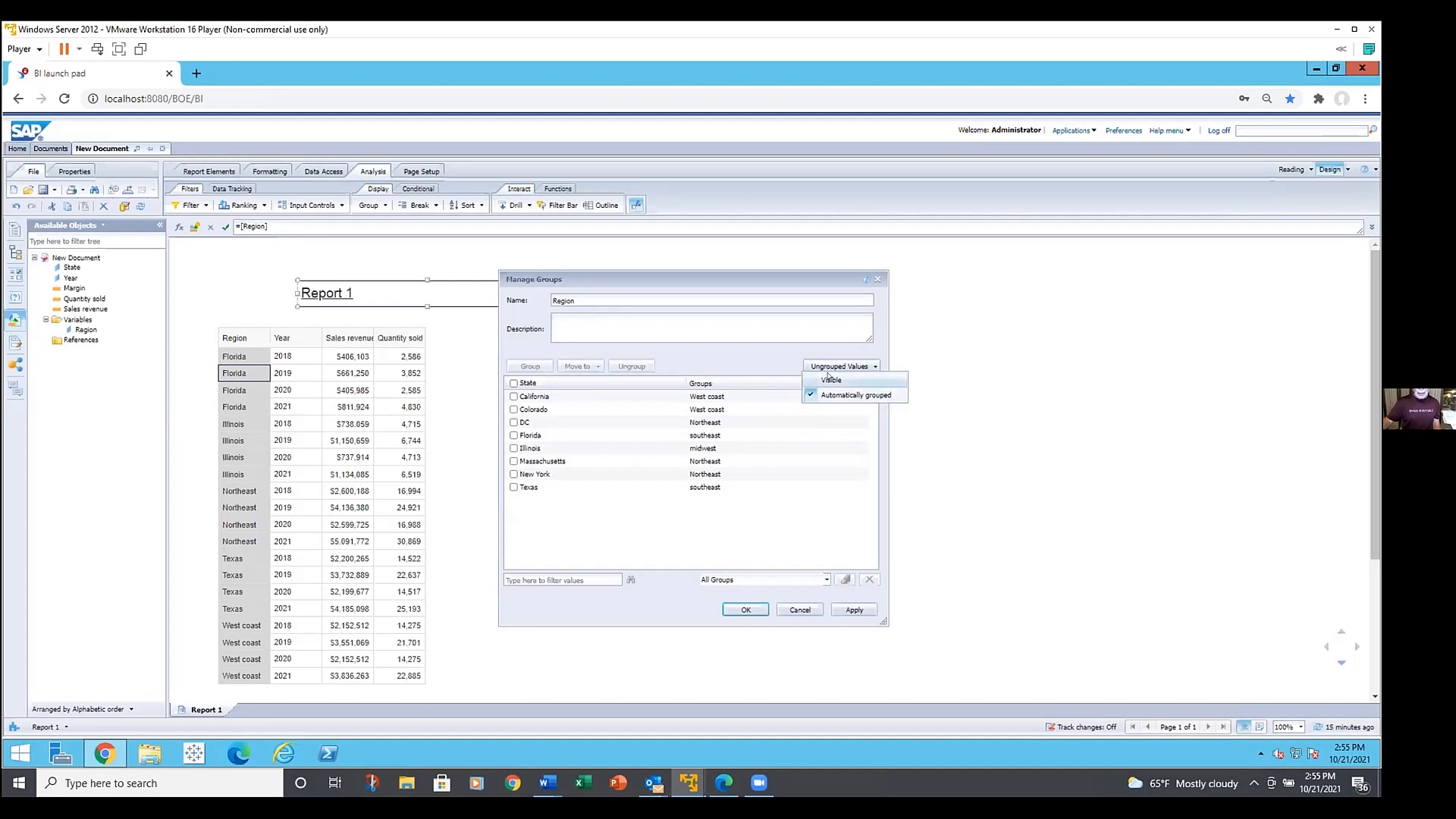
{"action": "left_click", "coordinate": [826, 394]}
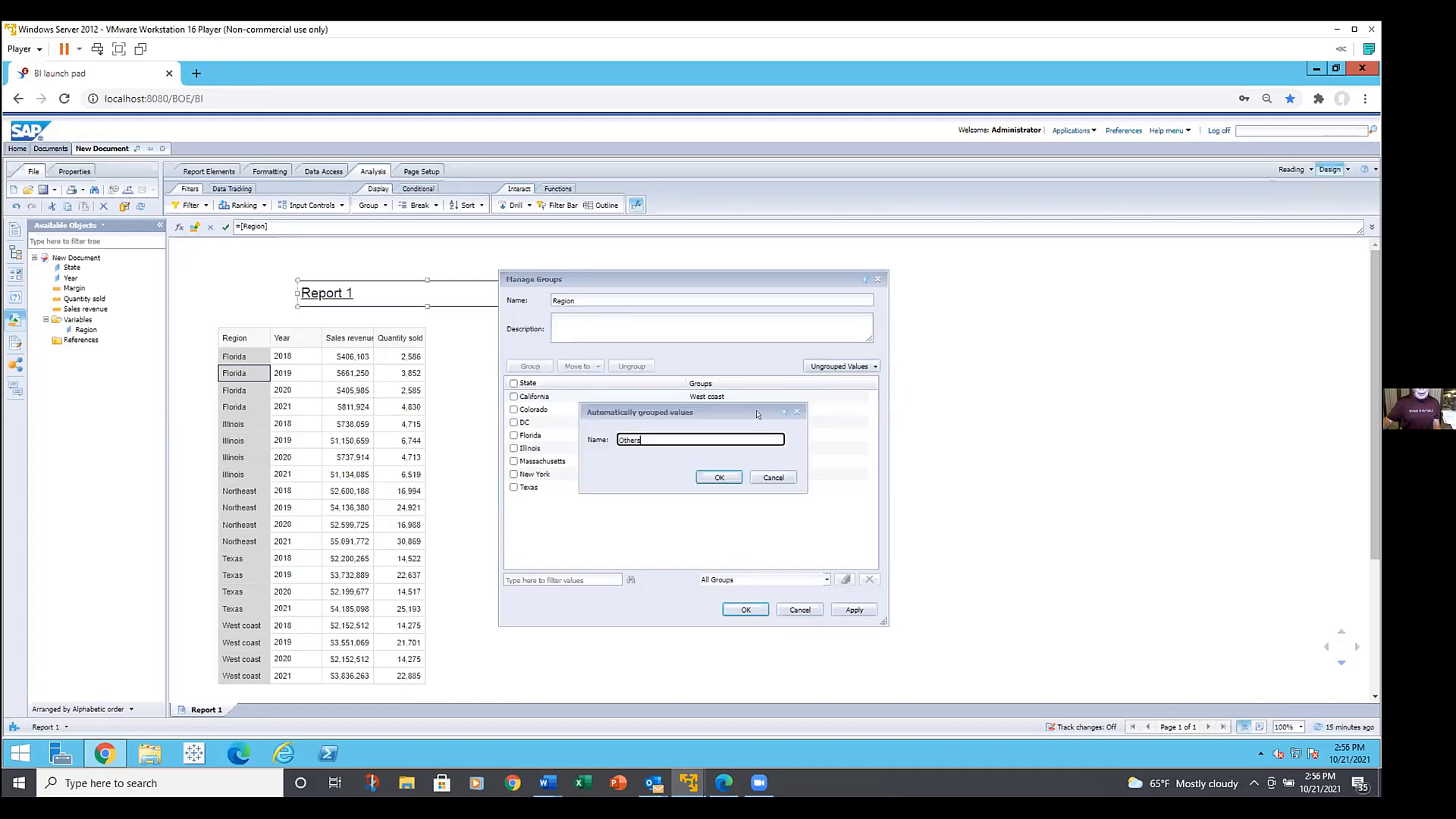
{"action": "left_click", "coordinate": [716, 475]}
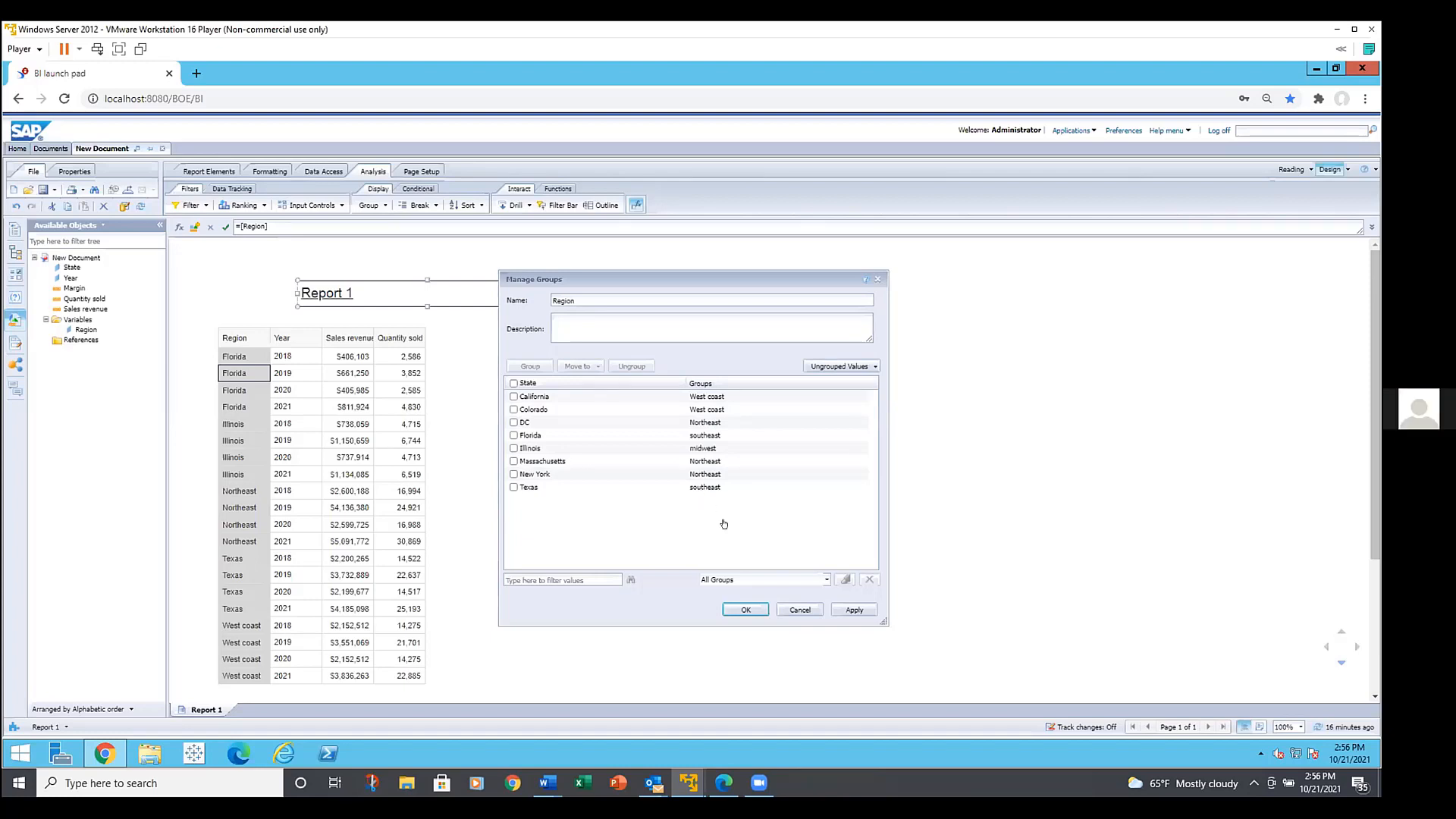
{"action": "left_click", "coordinate": [756, 616]}
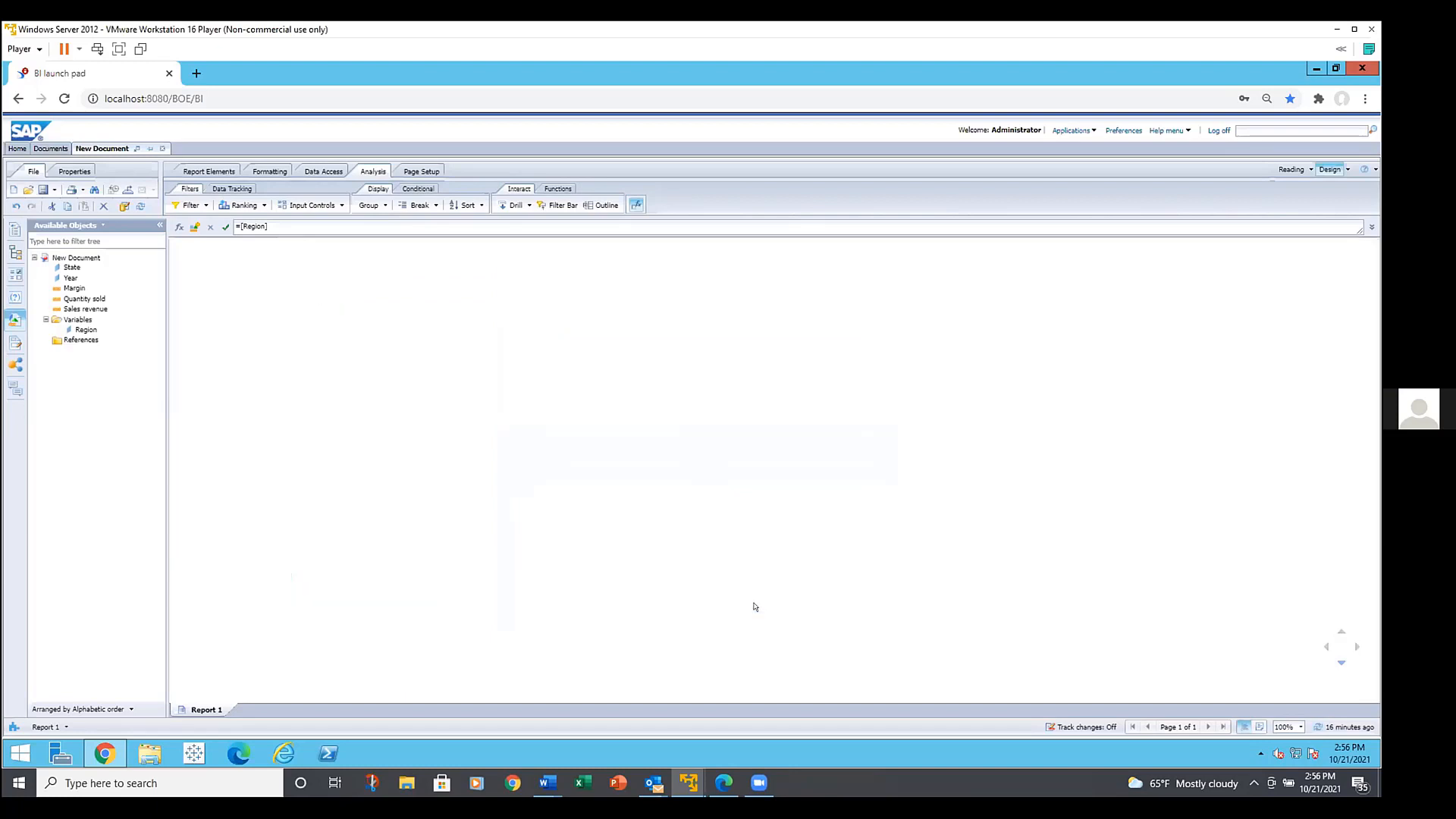
- Add a break on the table's Region column
{"action": "left_click", "coordinate": [380, 205]}
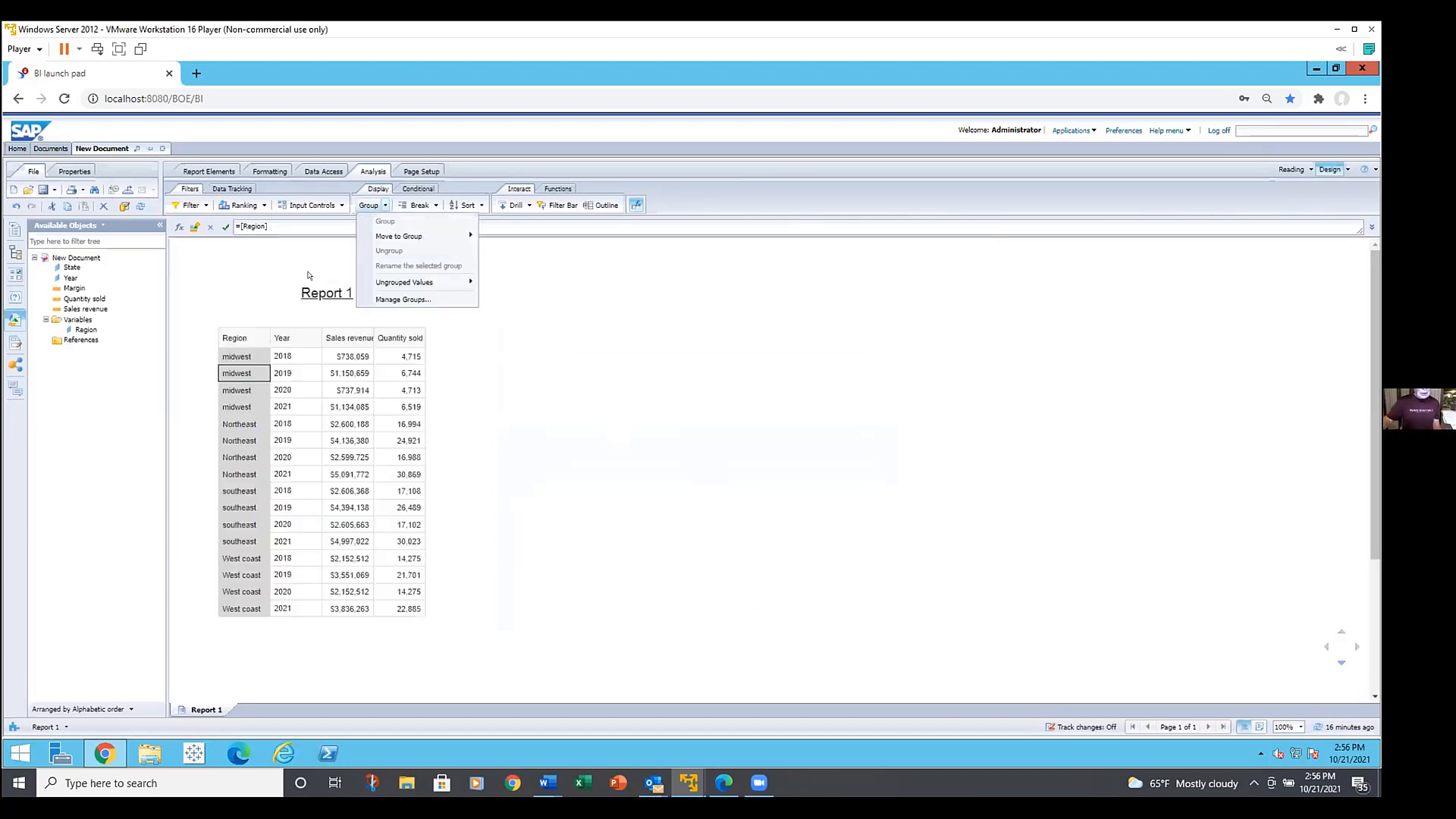
{"action": "left_click", "coordinate": [276, 288]}
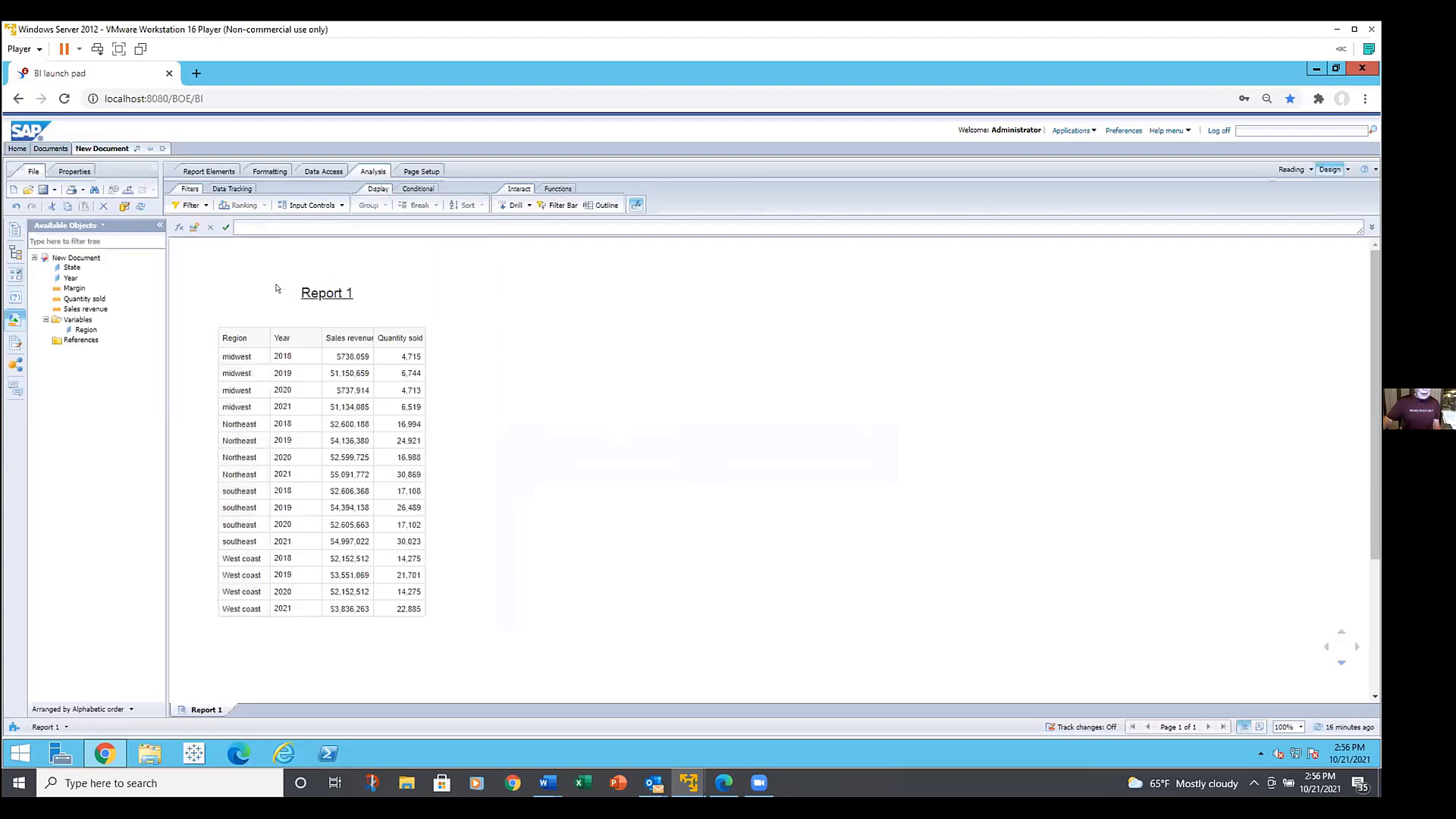
{"action": "left_click", "coordinate": [244, 373]}
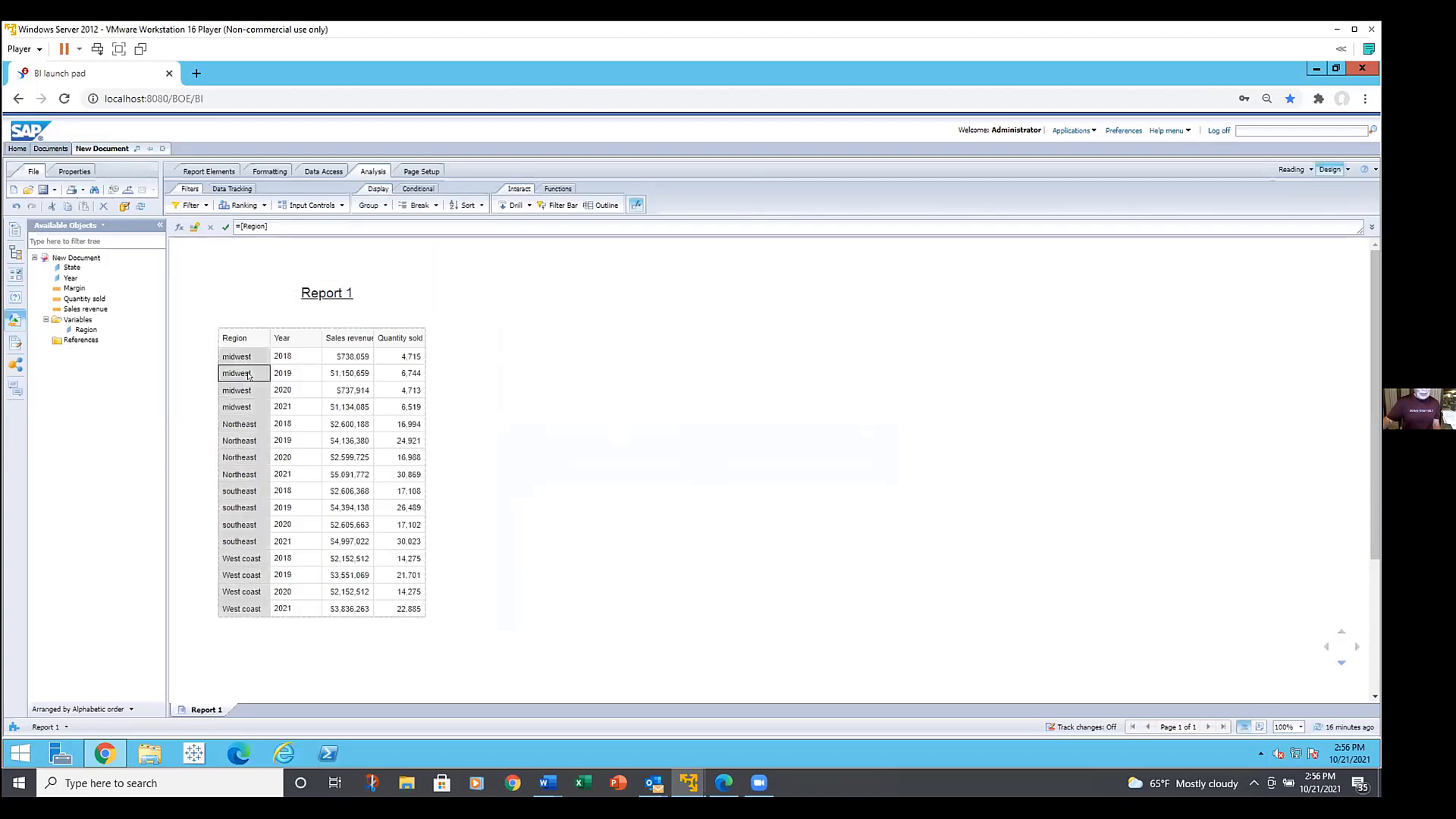
{"action": "left_click", "coordinate": [413, 206]}
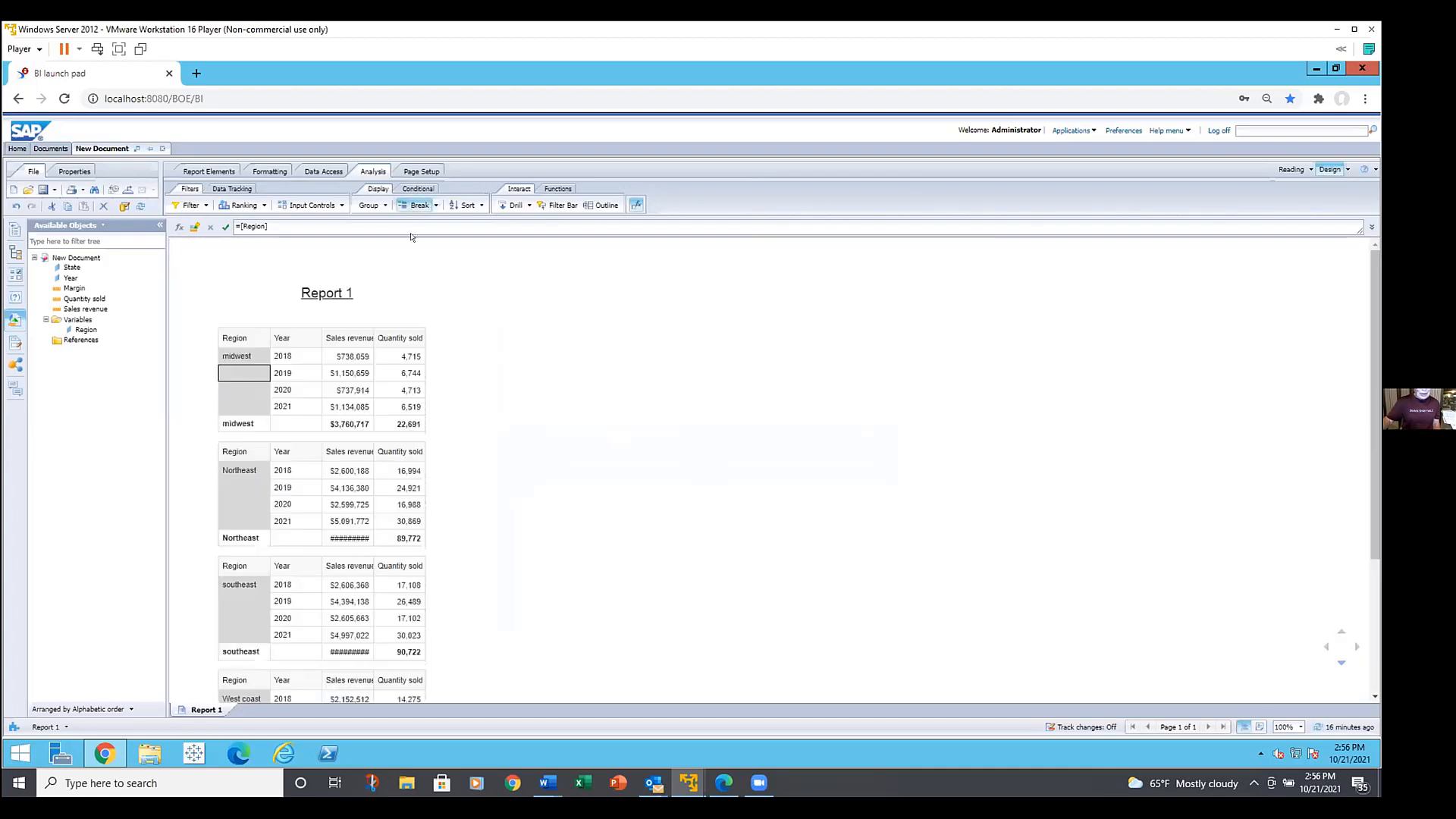
{"action": "scroll", "coordinate": [501, 448], "scroll_direction": "down", "scroll_amount": 2}
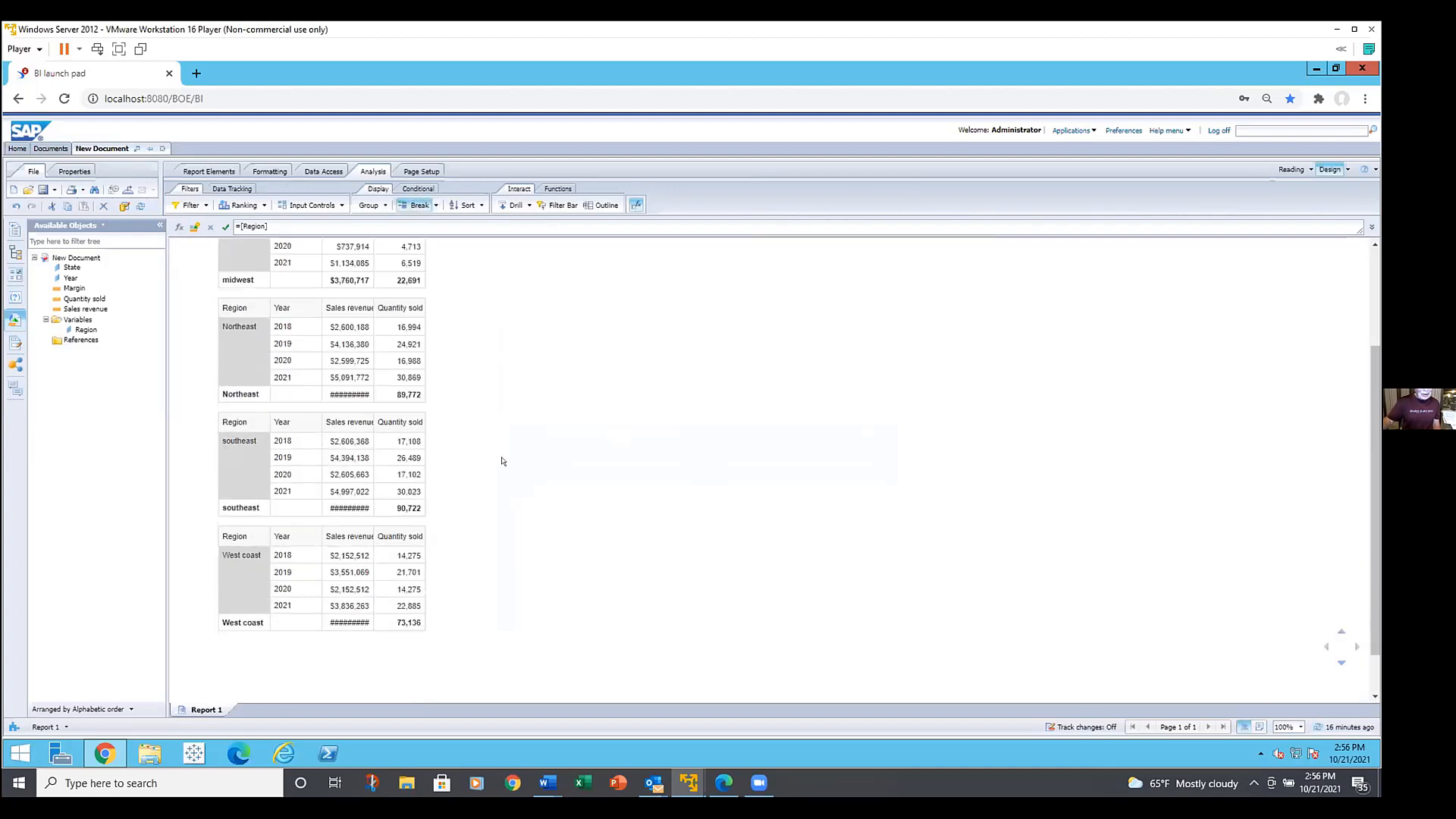
{"action": "scroll", "coordinate": [501, 466], "scroll_direction": "up", "scroll_amount": 2}
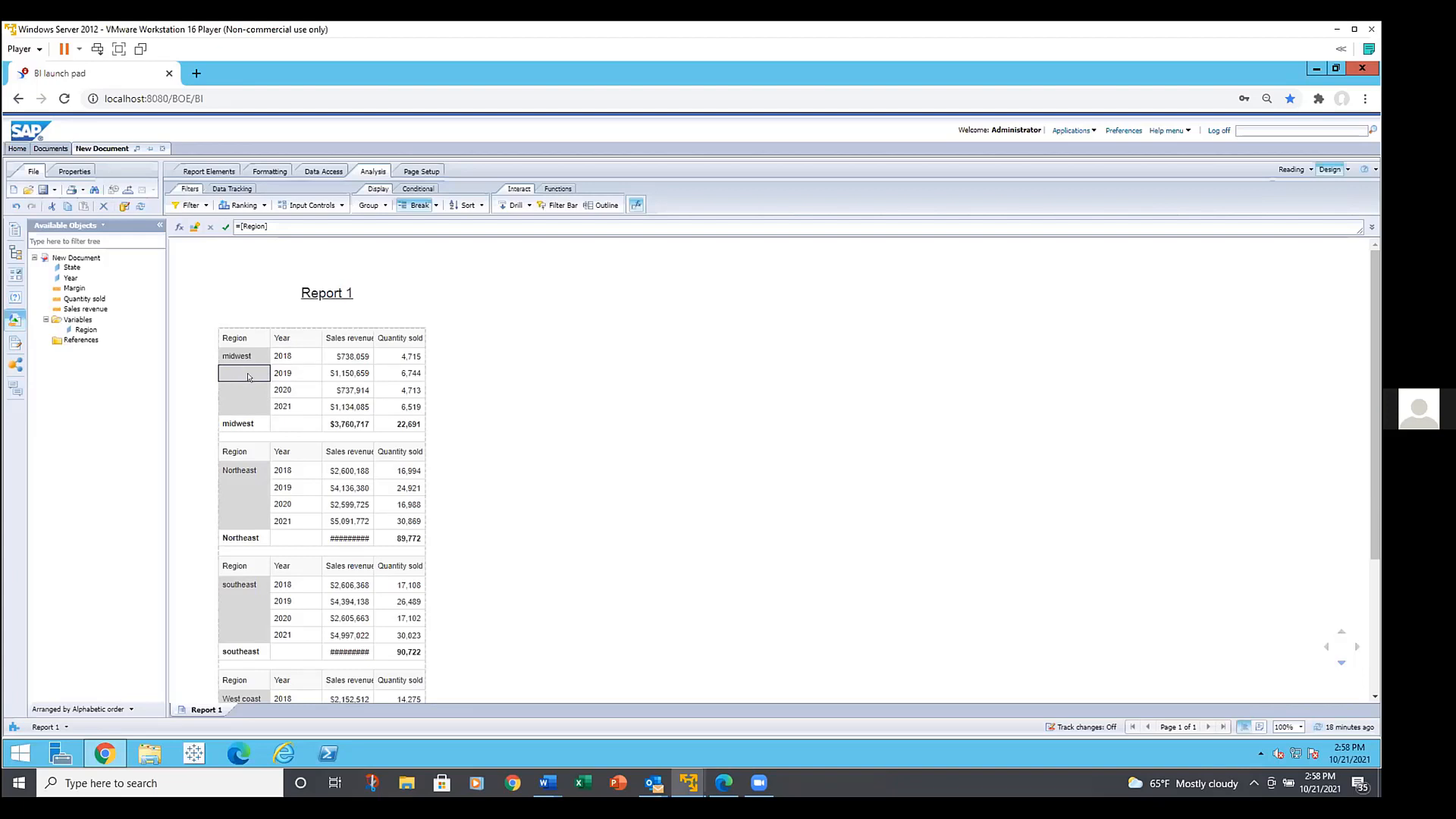
{"action": "left_click", "coordinate": [458, 419]}
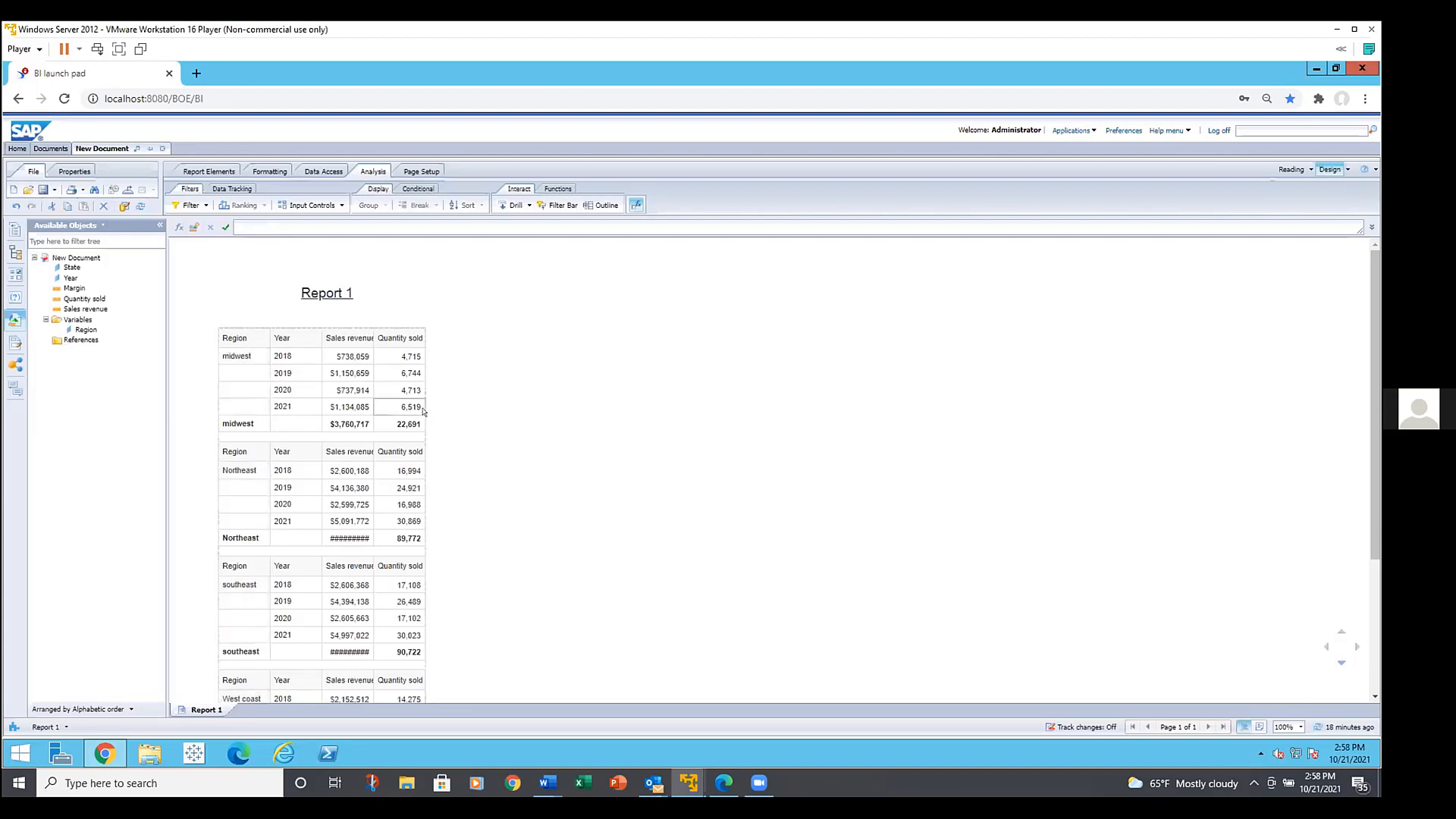
- Review the state assignments in the Region column's group management and close it with the groups as they are
{"action": "left_click", "coordinate": [264, 371]}
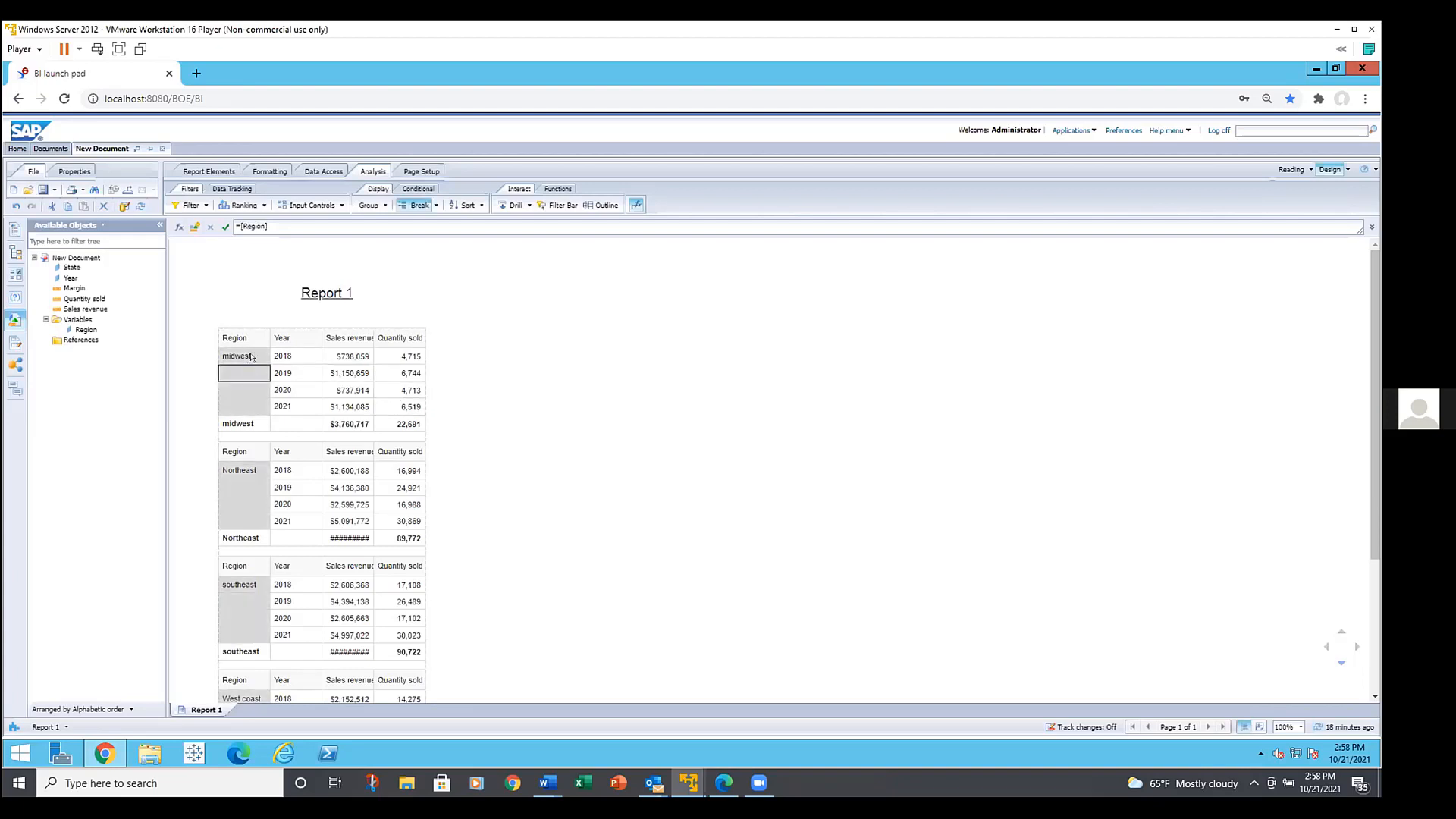
{"action": "left_click", "coordinate": [383, 206]}
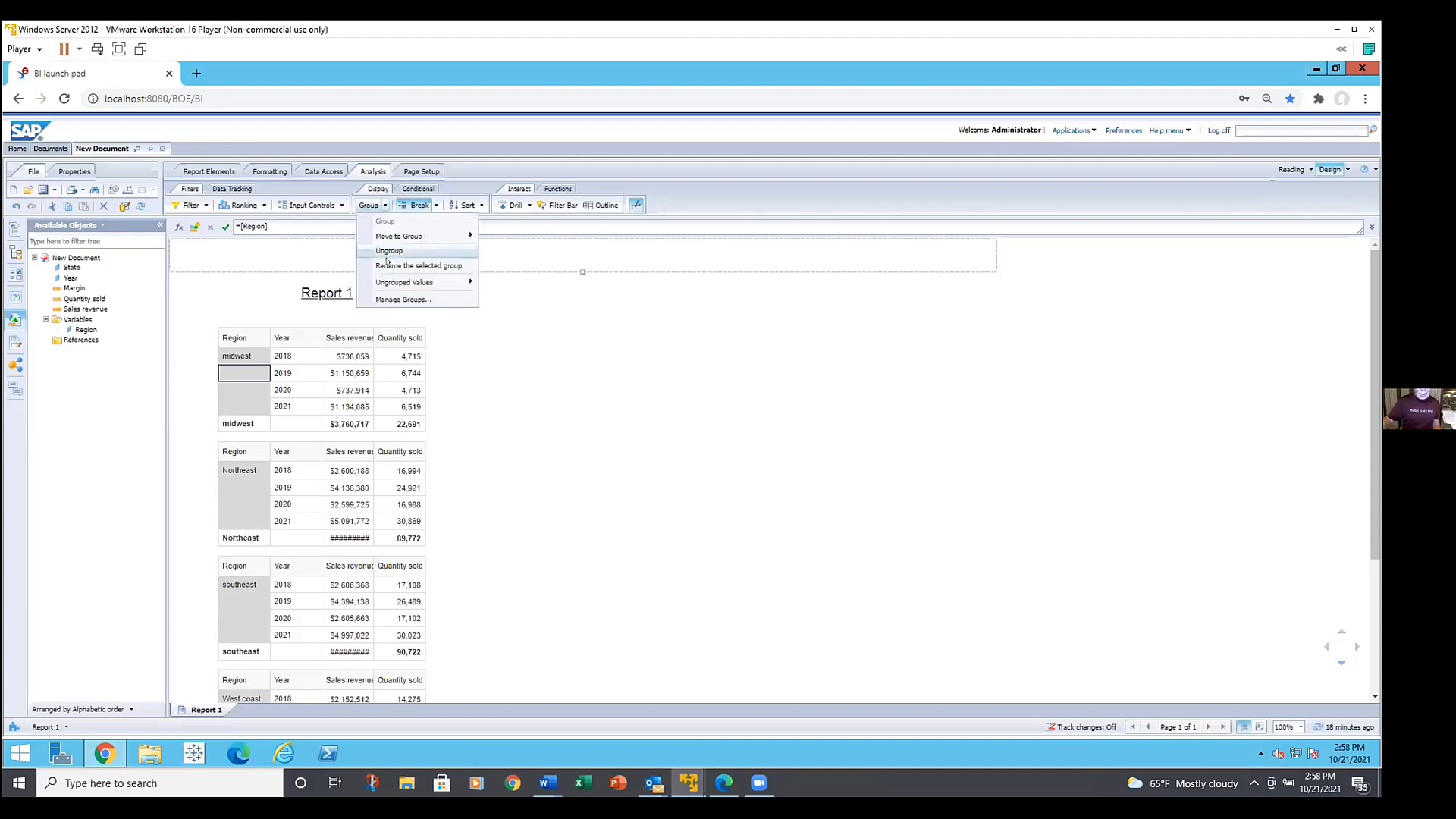
{"action": "left_click", "coordinate": [389, 299]}
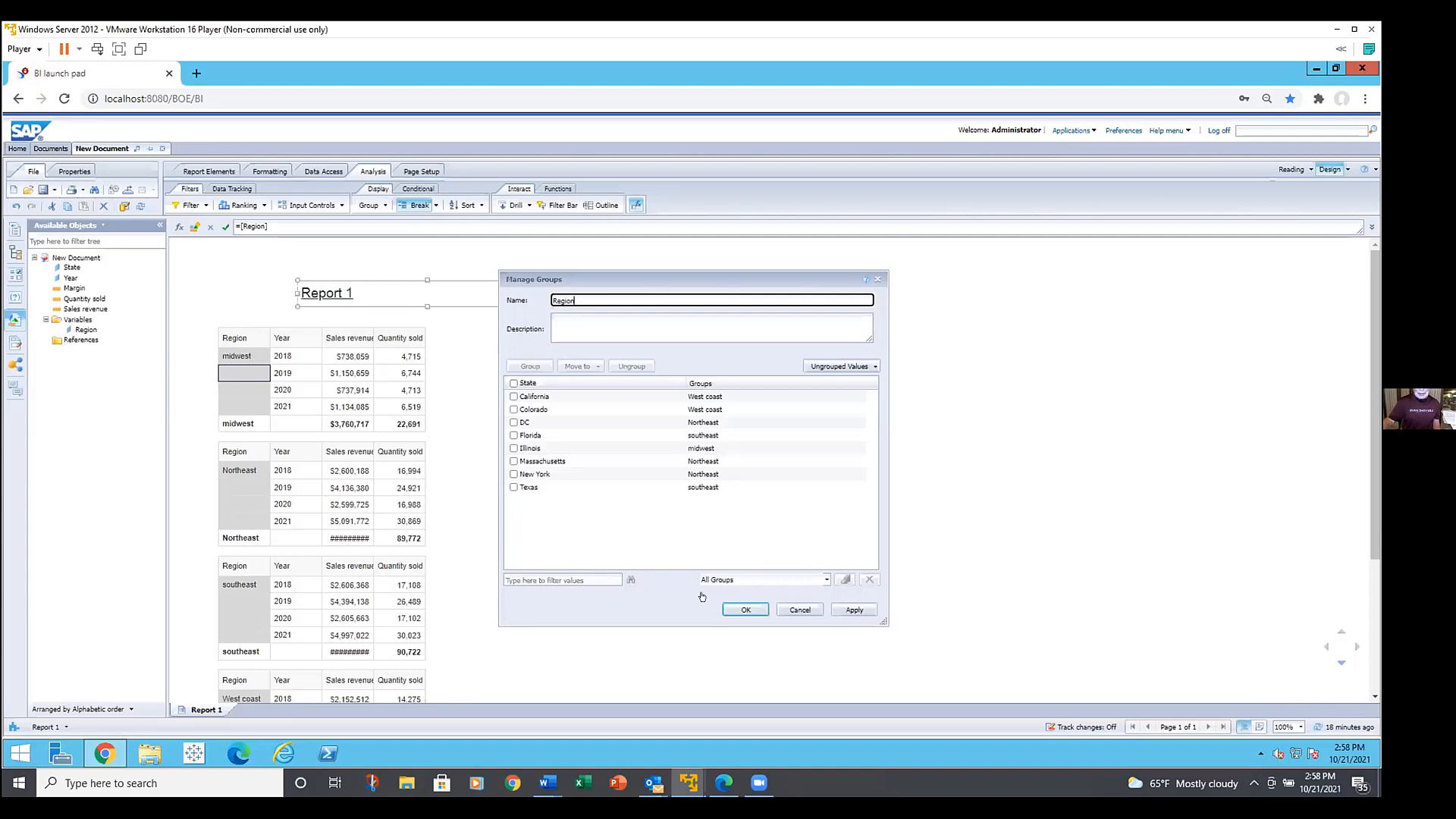
{"action": "key", "text": "Return"}
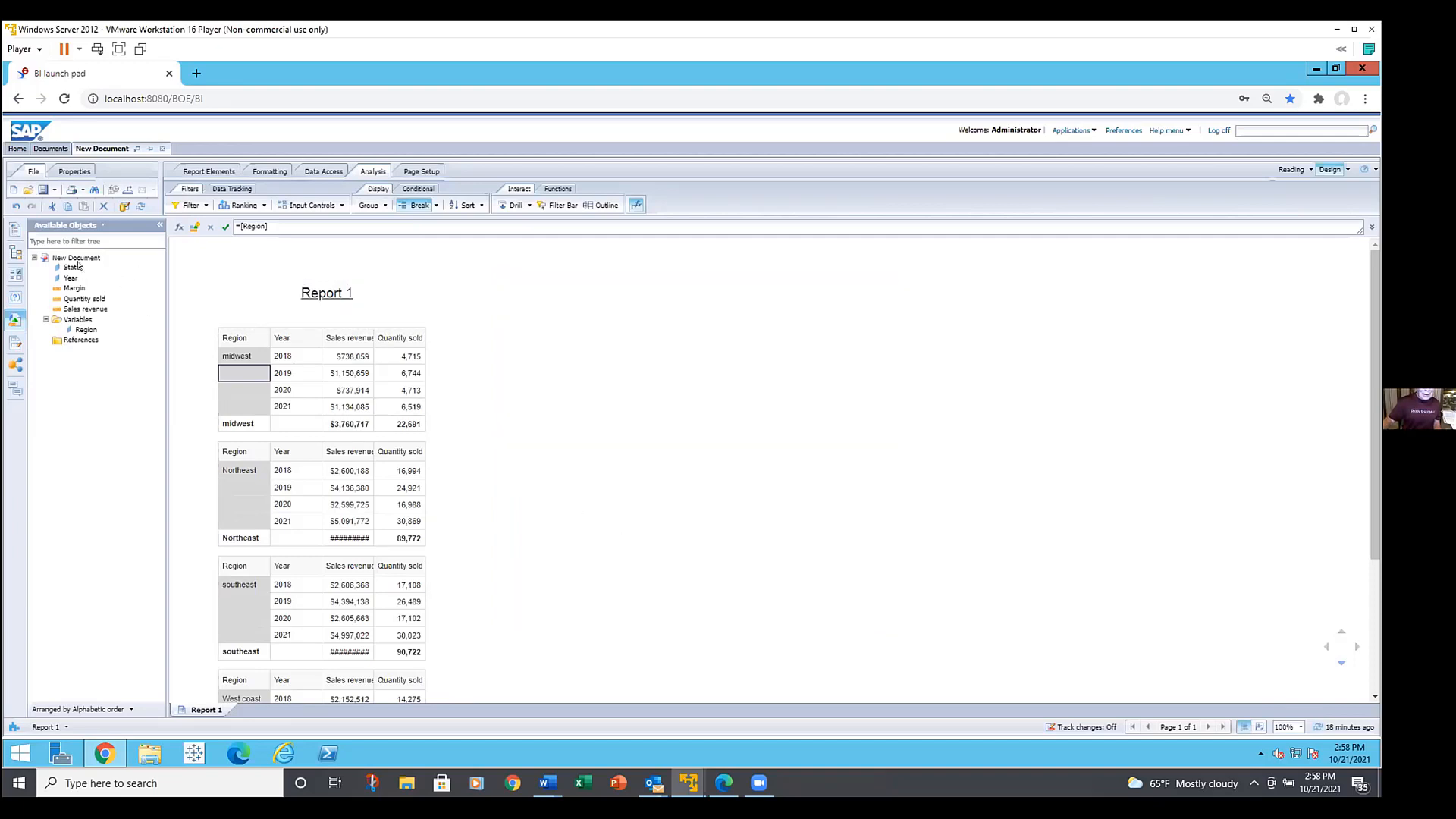
- Try out the State object as a column between Region and Year, and delete that column again
{"action": "left_click_drag", "start_coordinate": [77, 266], "coordinate": [266, 367]}
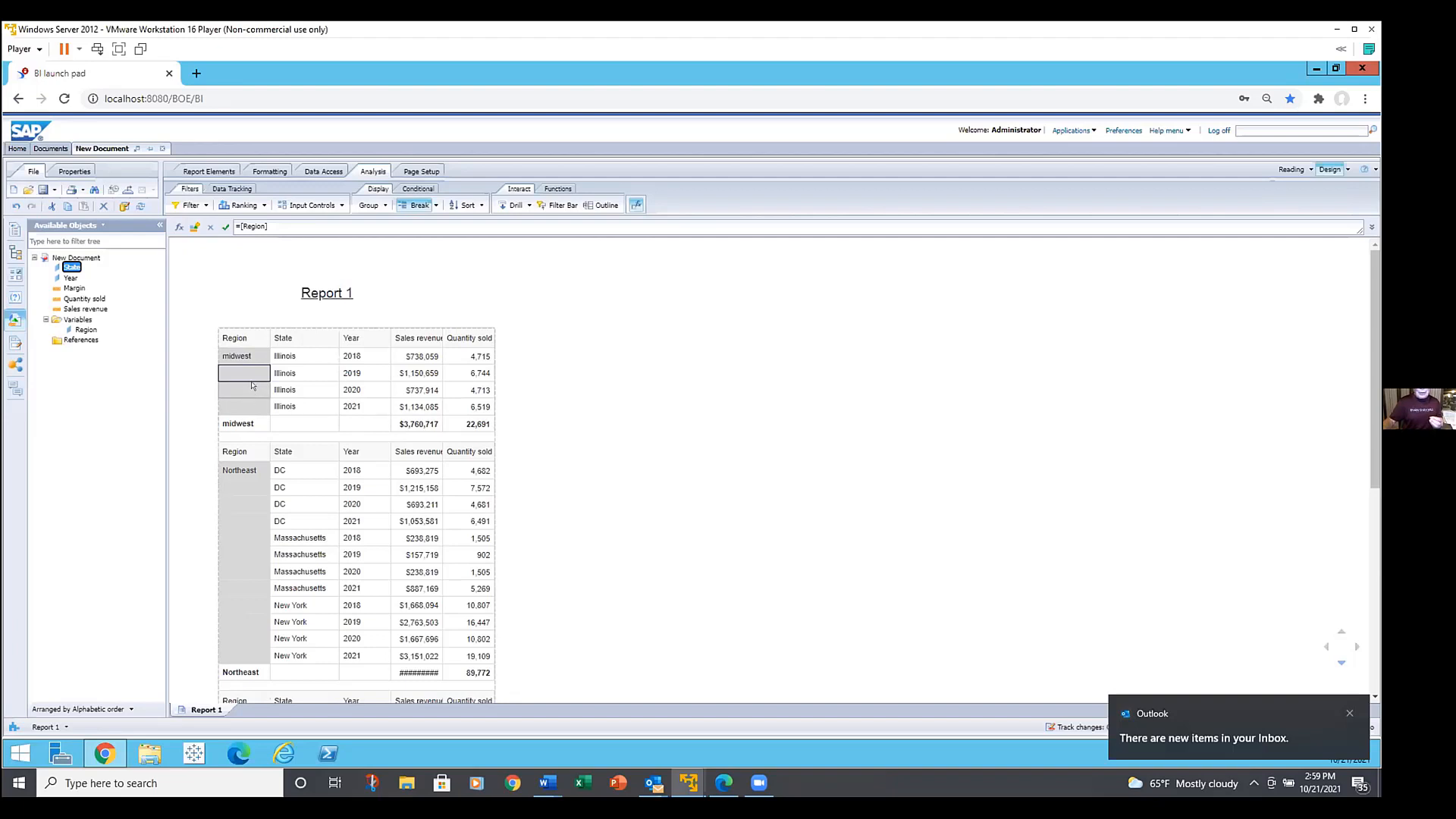
{"action": "left_click", "coordinate": [291, 373]}
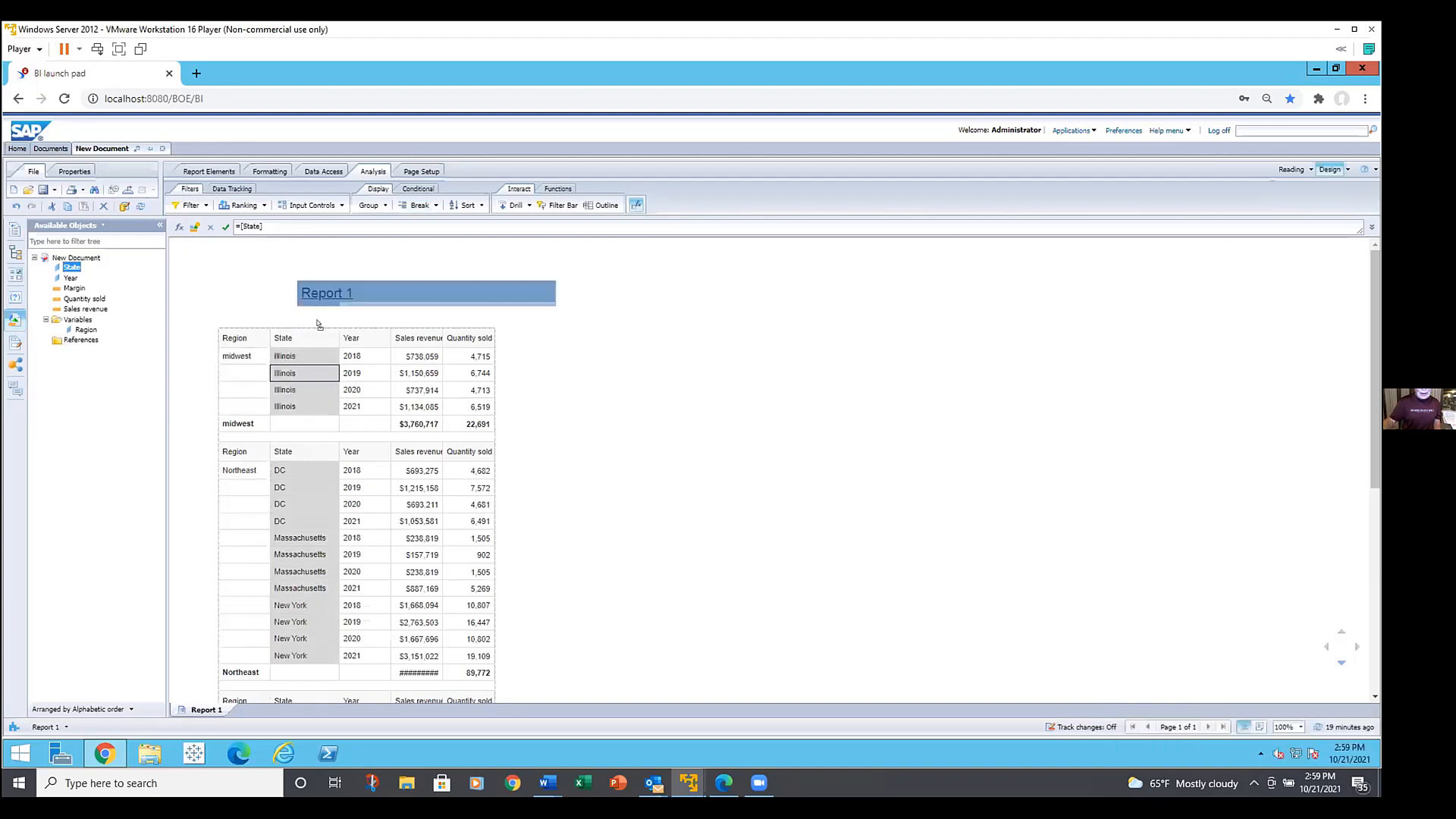
{"action": "key", "text": "Delete"}
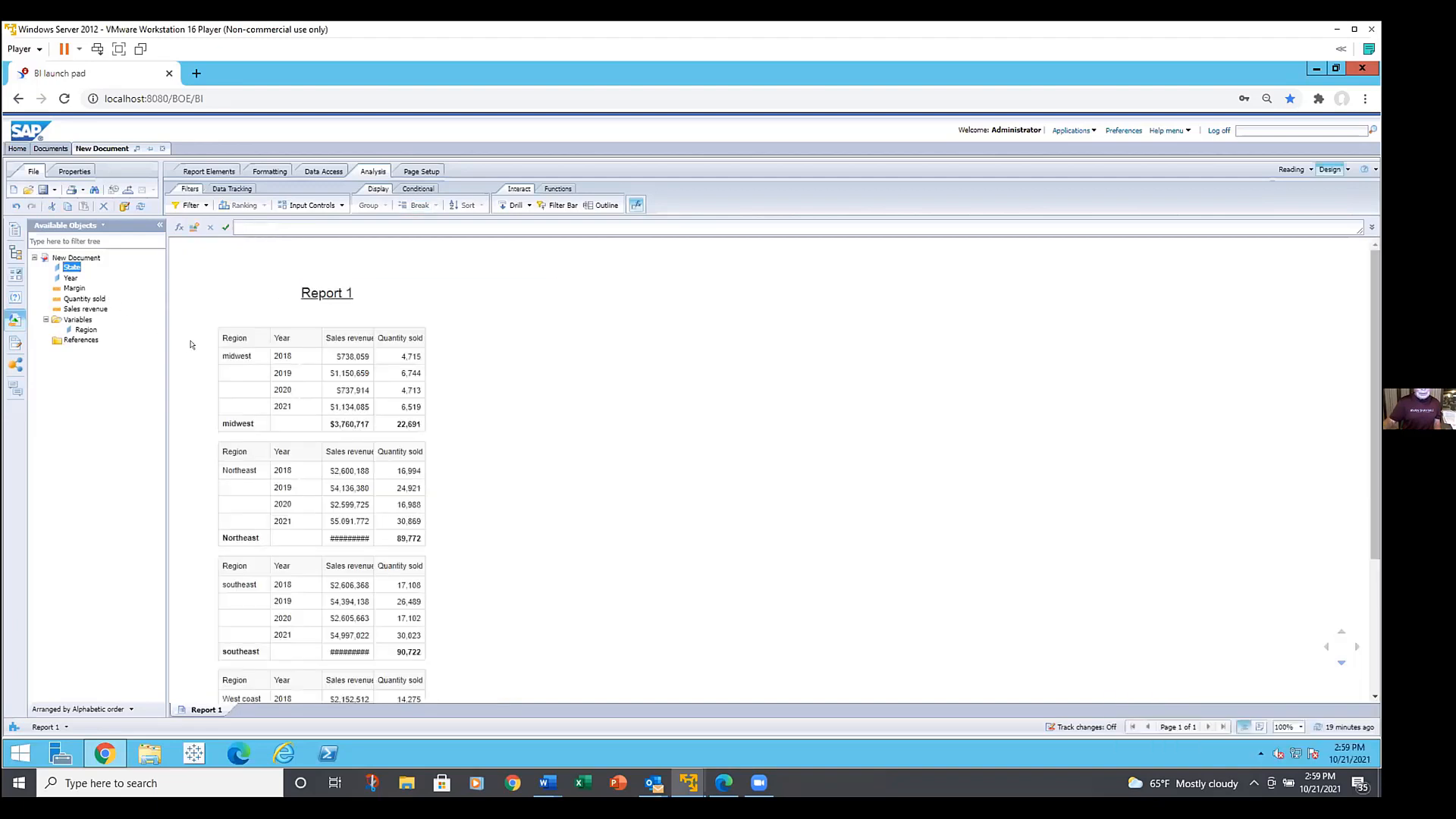
{"action": "left_click", "coordinate": [278, 376]}
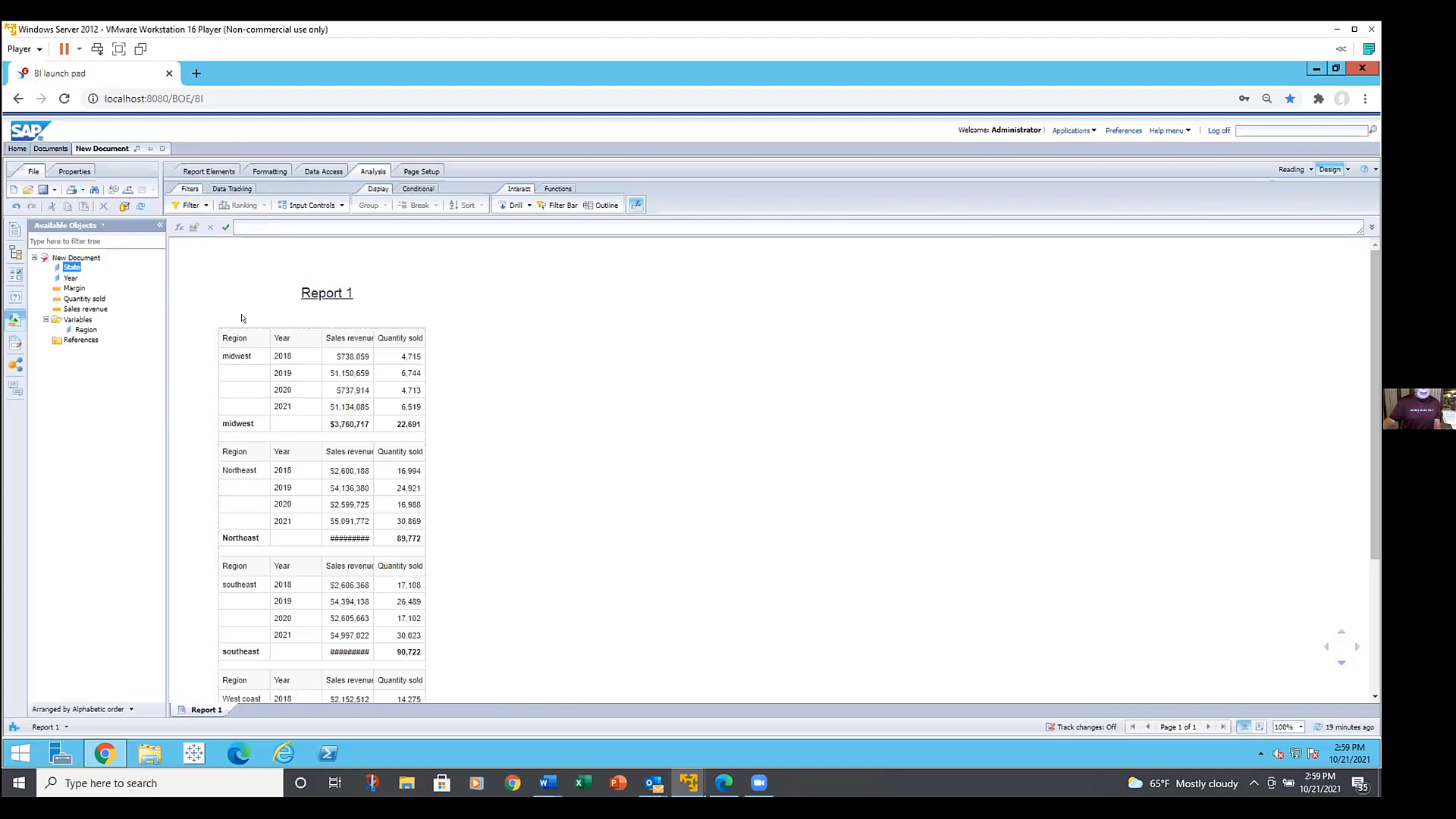
- Open the Region variable's group definition from the available objects, review which states belong to each group, and close it
{"action": "left_click", "coordinate": [77, 329]}
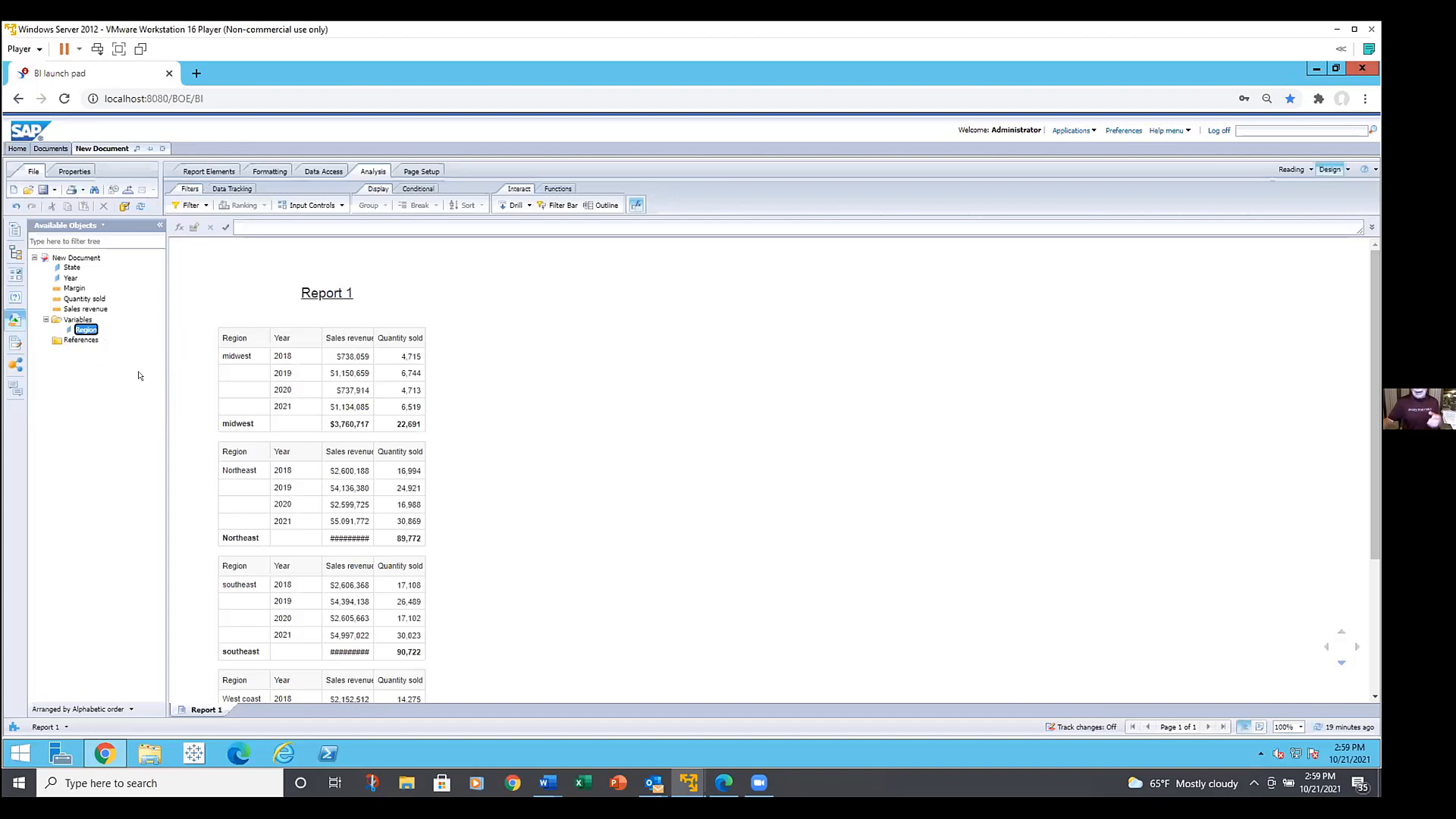
{"action": "double_click", "coordinate": [81, 329]}
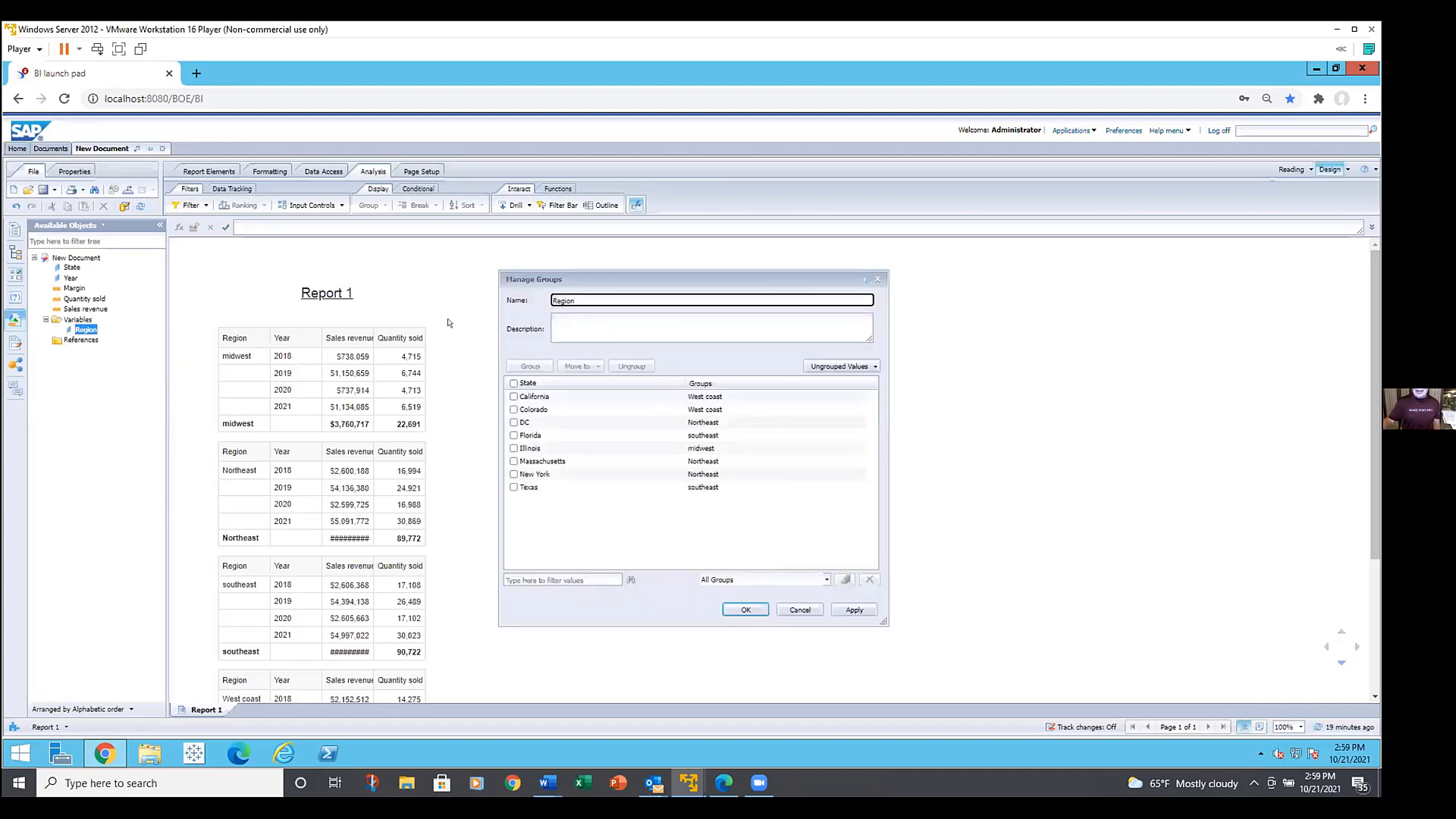
{"action": "left_click_drag", "start_coordinate": [572, 273], "coordinate": [524, 250]}
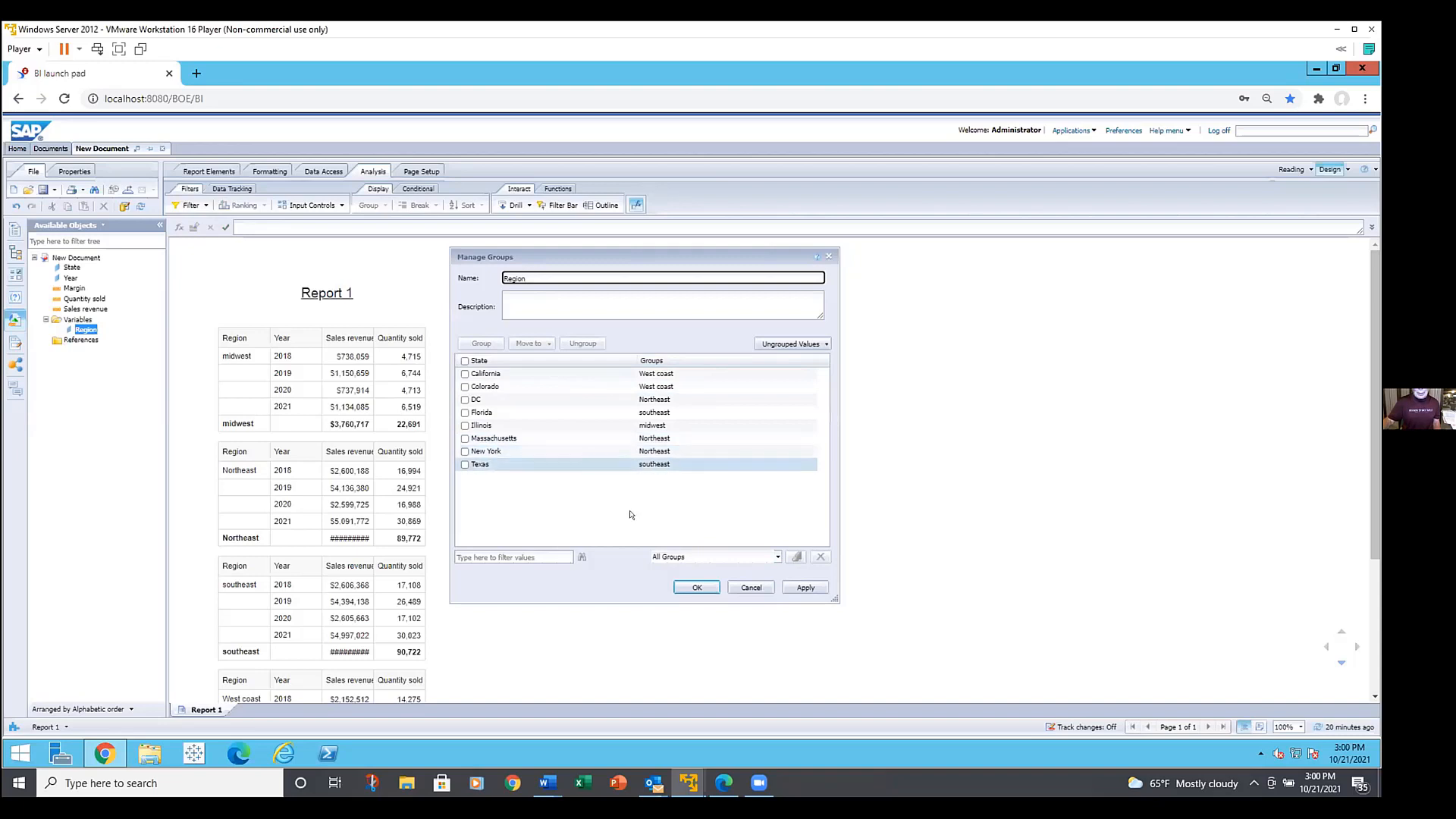
{"action": "left_click", "coordinate": [691, 586]}
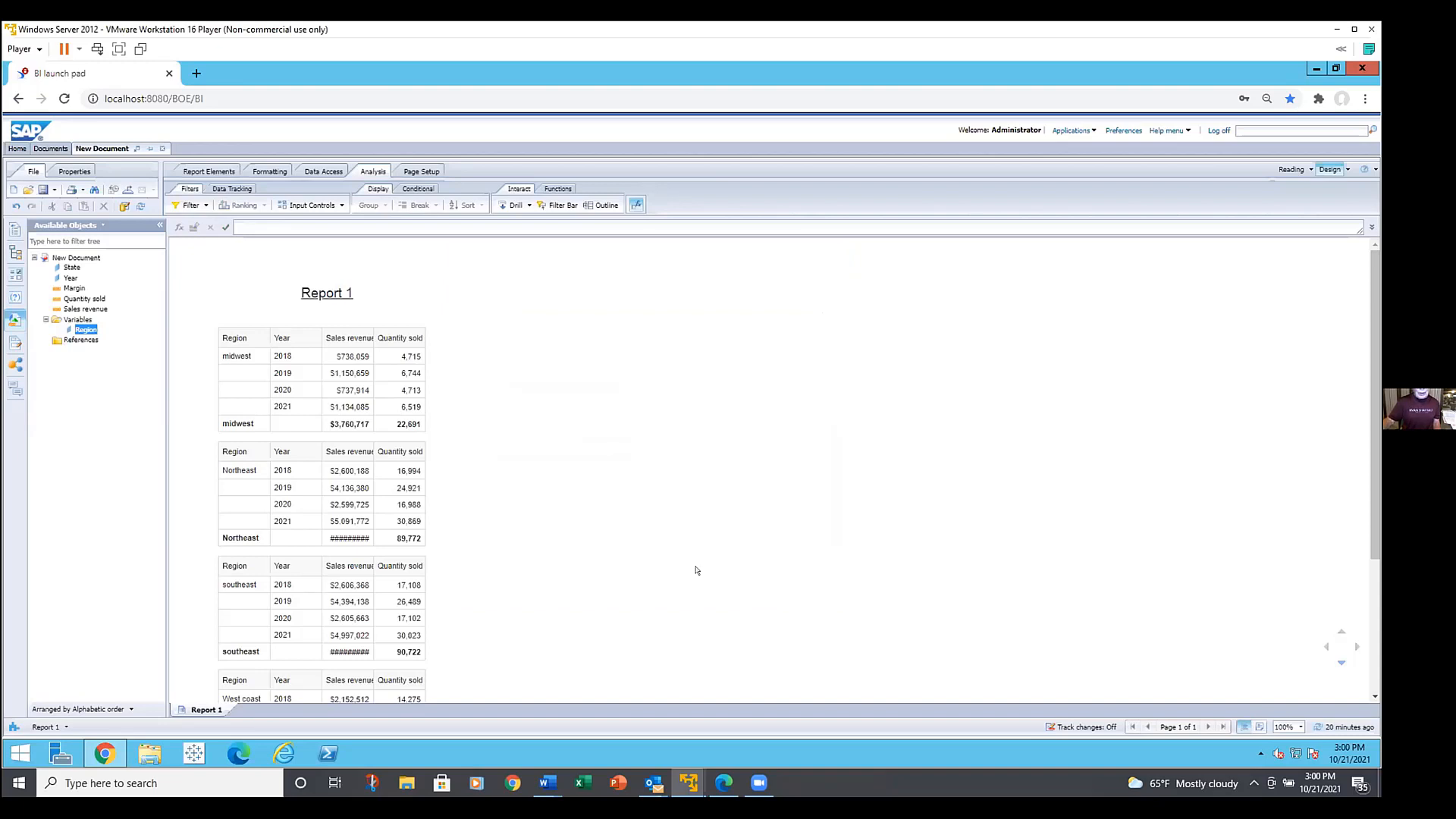
- Remove the break from the Region column
{"action": "left_click", "coordinate": [254, 355]}
{"action": "left_click", "coordinate": [414, 204]}
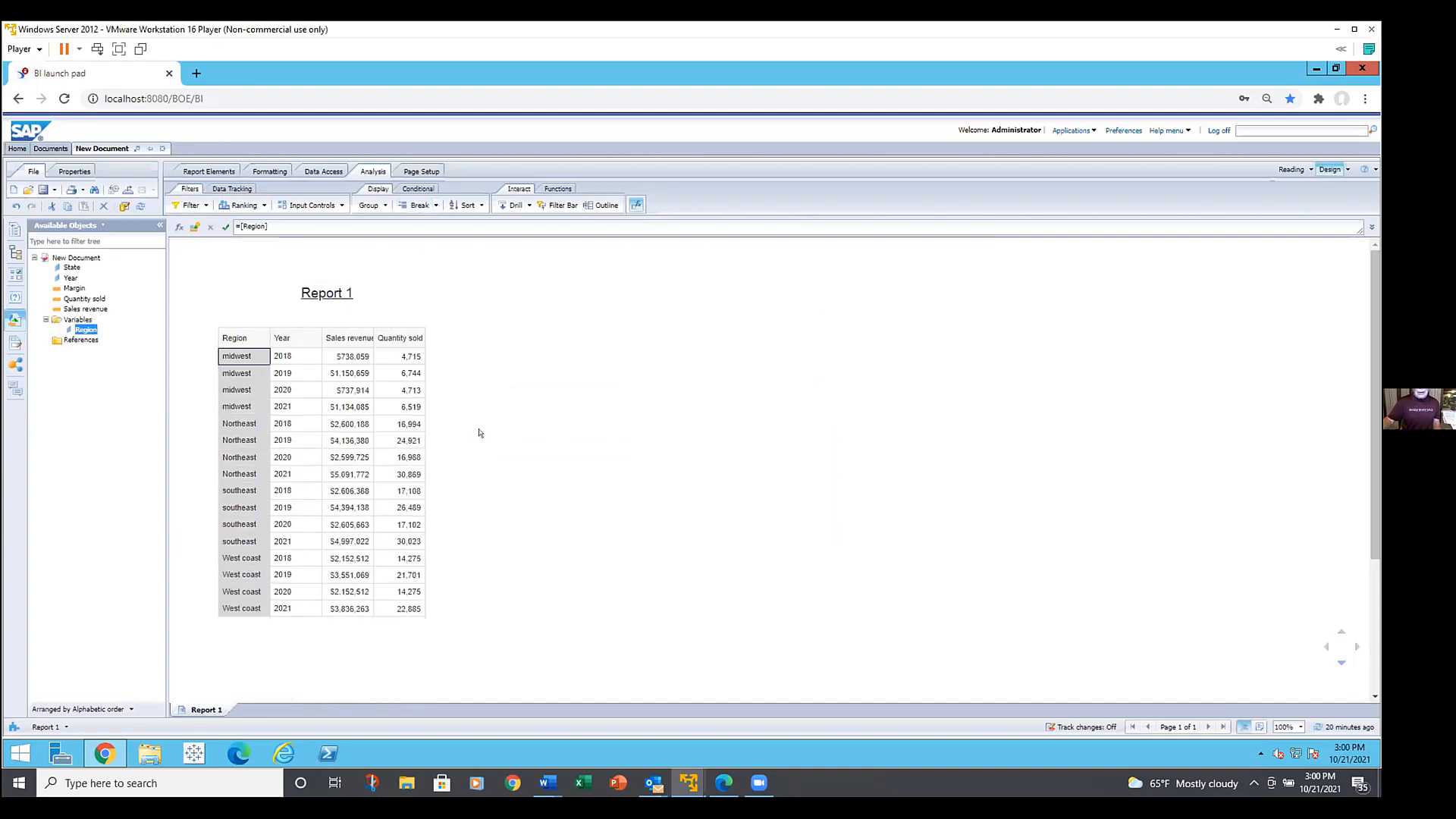
{"action": "left_click", "coordinate": [479, 432]}
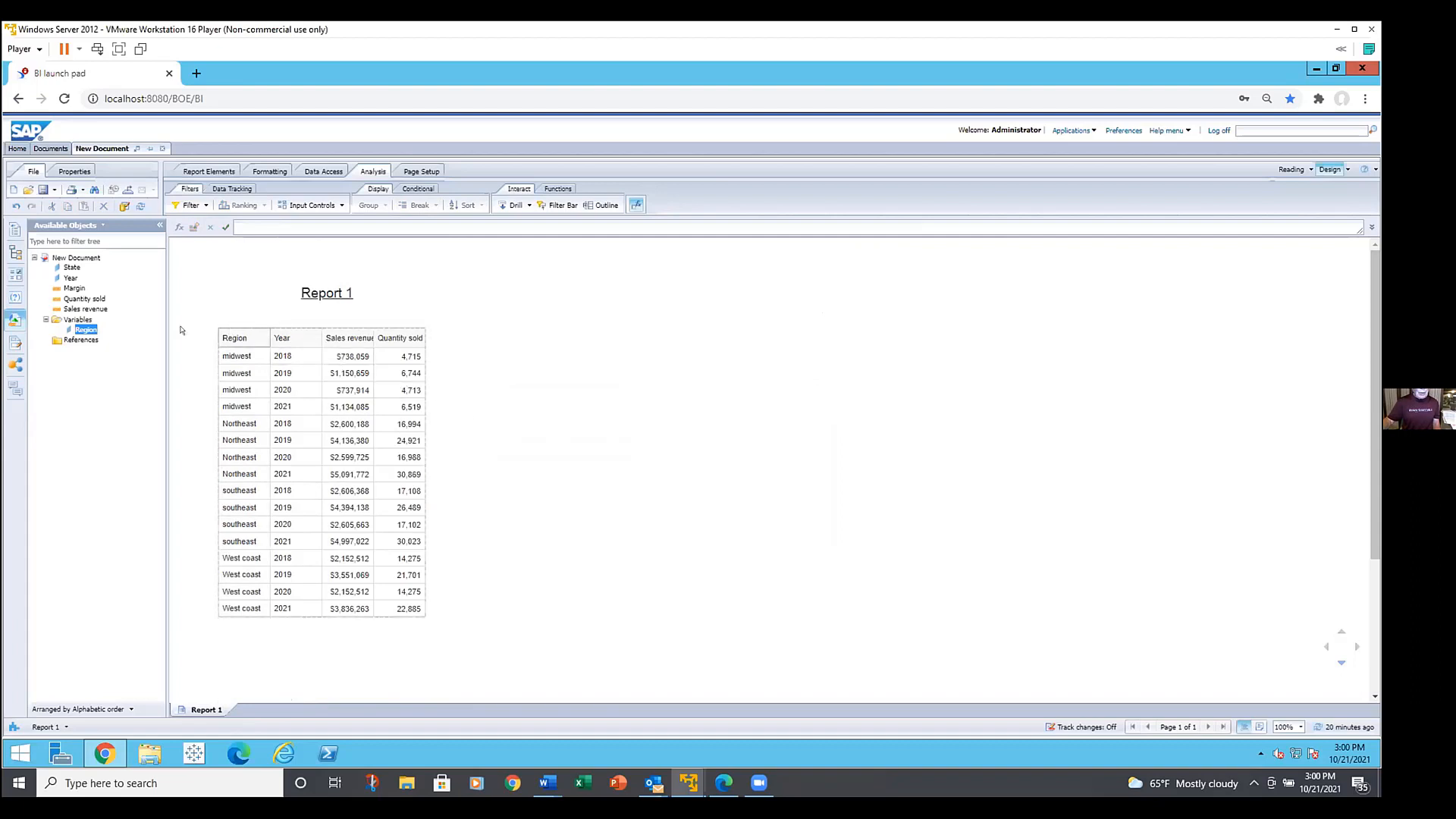
- Reopen the Region variable's group definition, ungroup all the states at once and apply the change to the report
{"action": "right_click", "coordinate": [86, 329]}
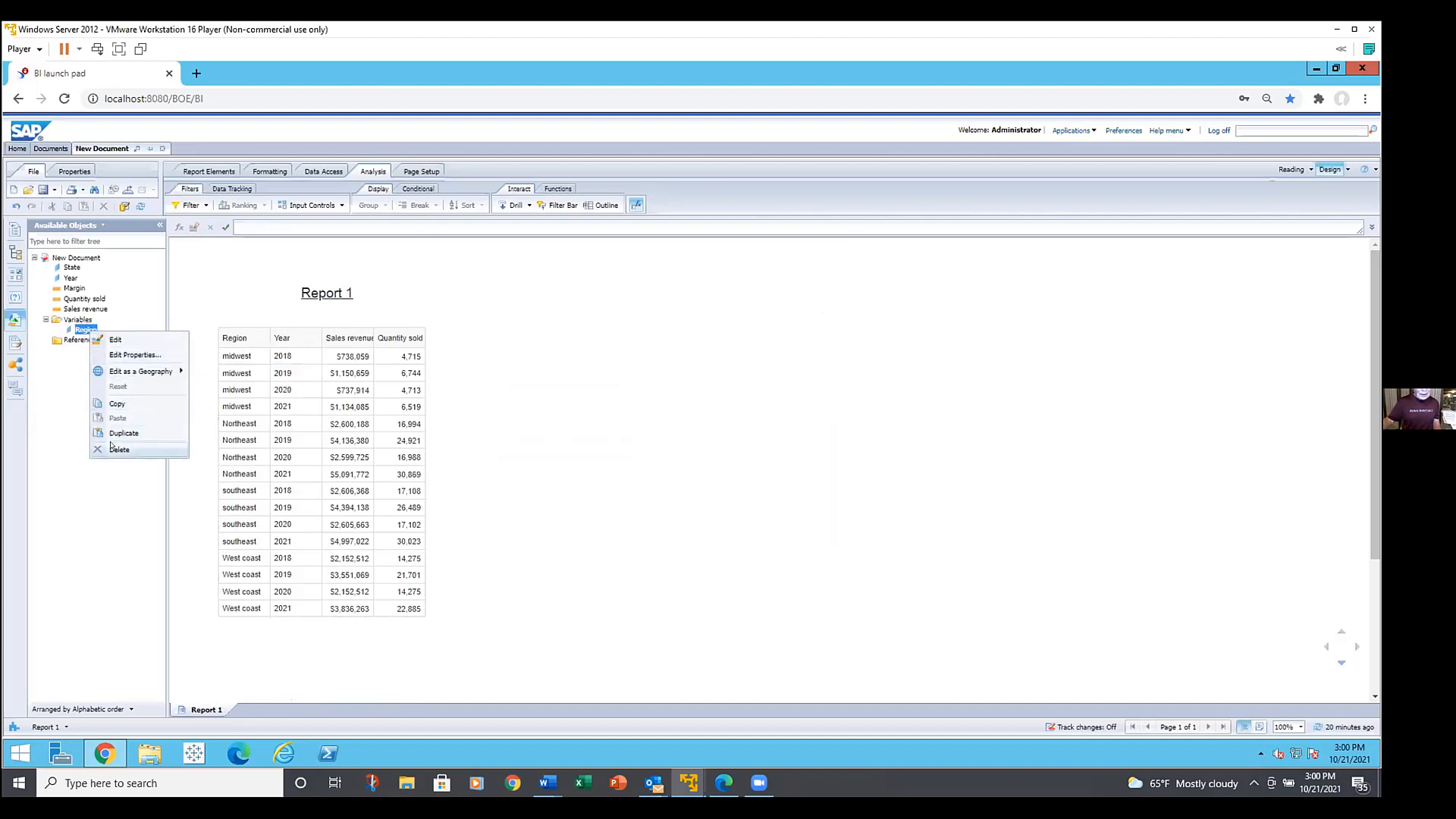
{"action": "left_click", "coordinate": [79, 326]}
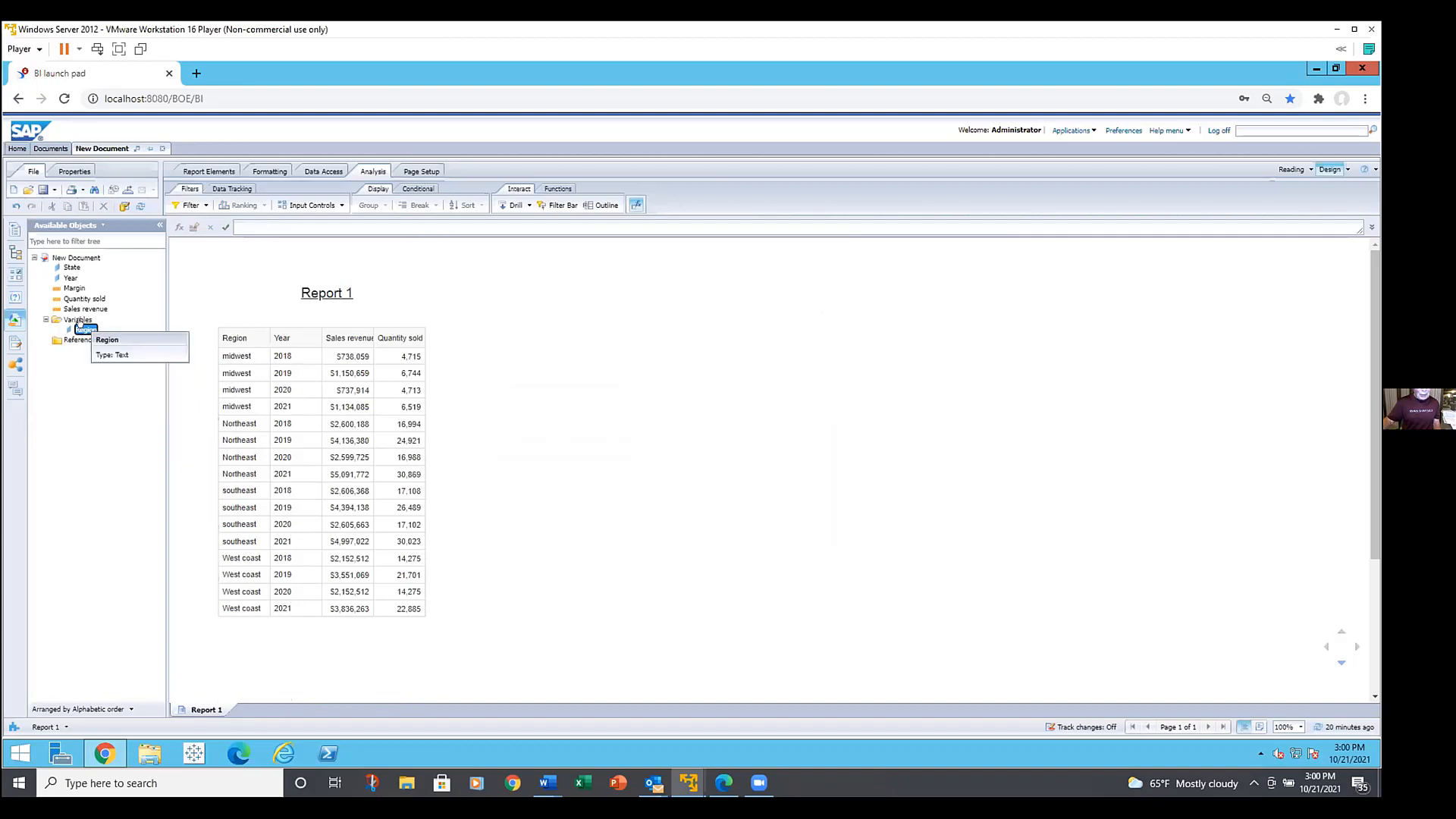
{"action": "double_click", "coordinate": [79, 325]}
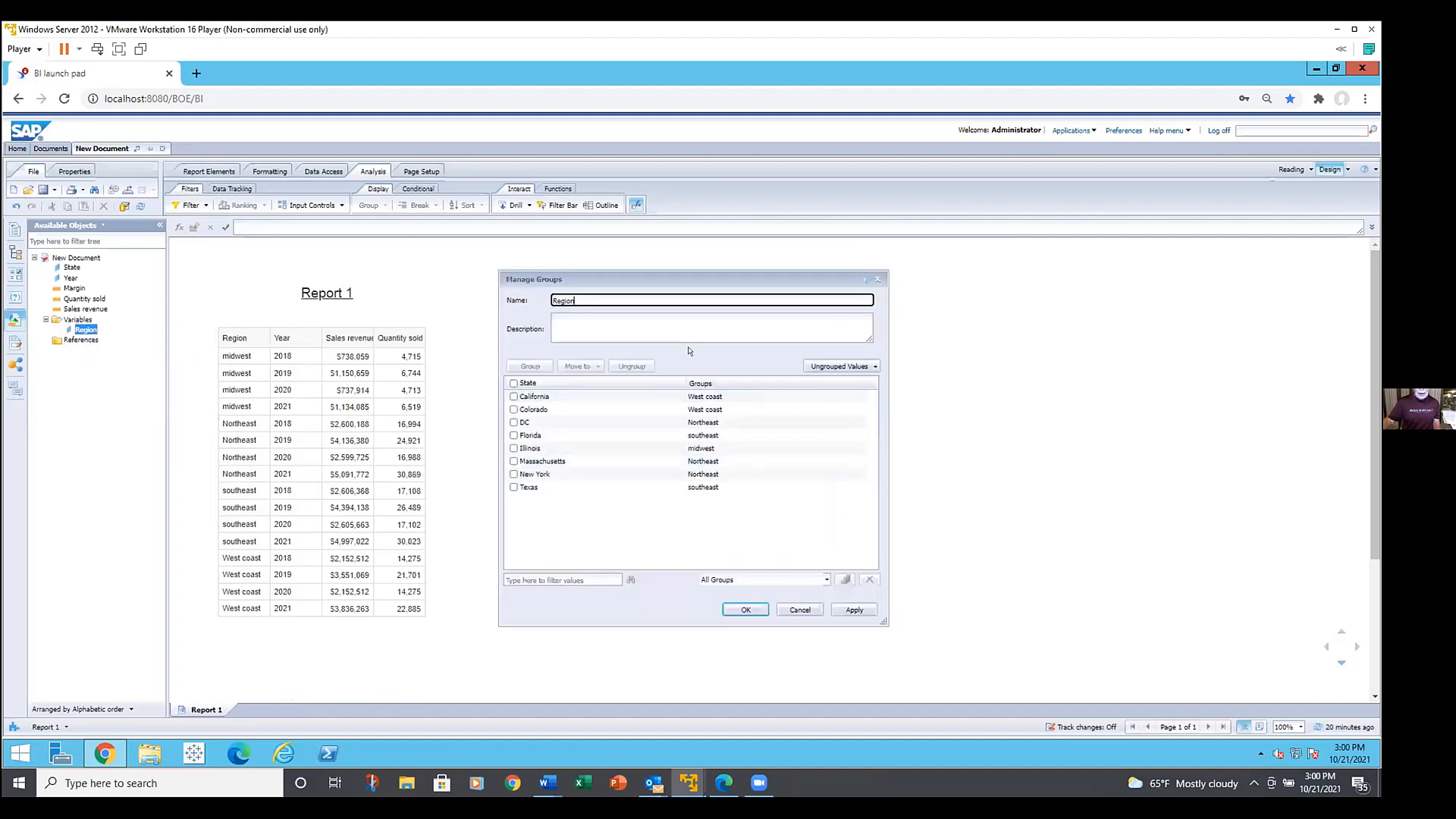
{"action": "left_click", "coordinate": [513, 383]}
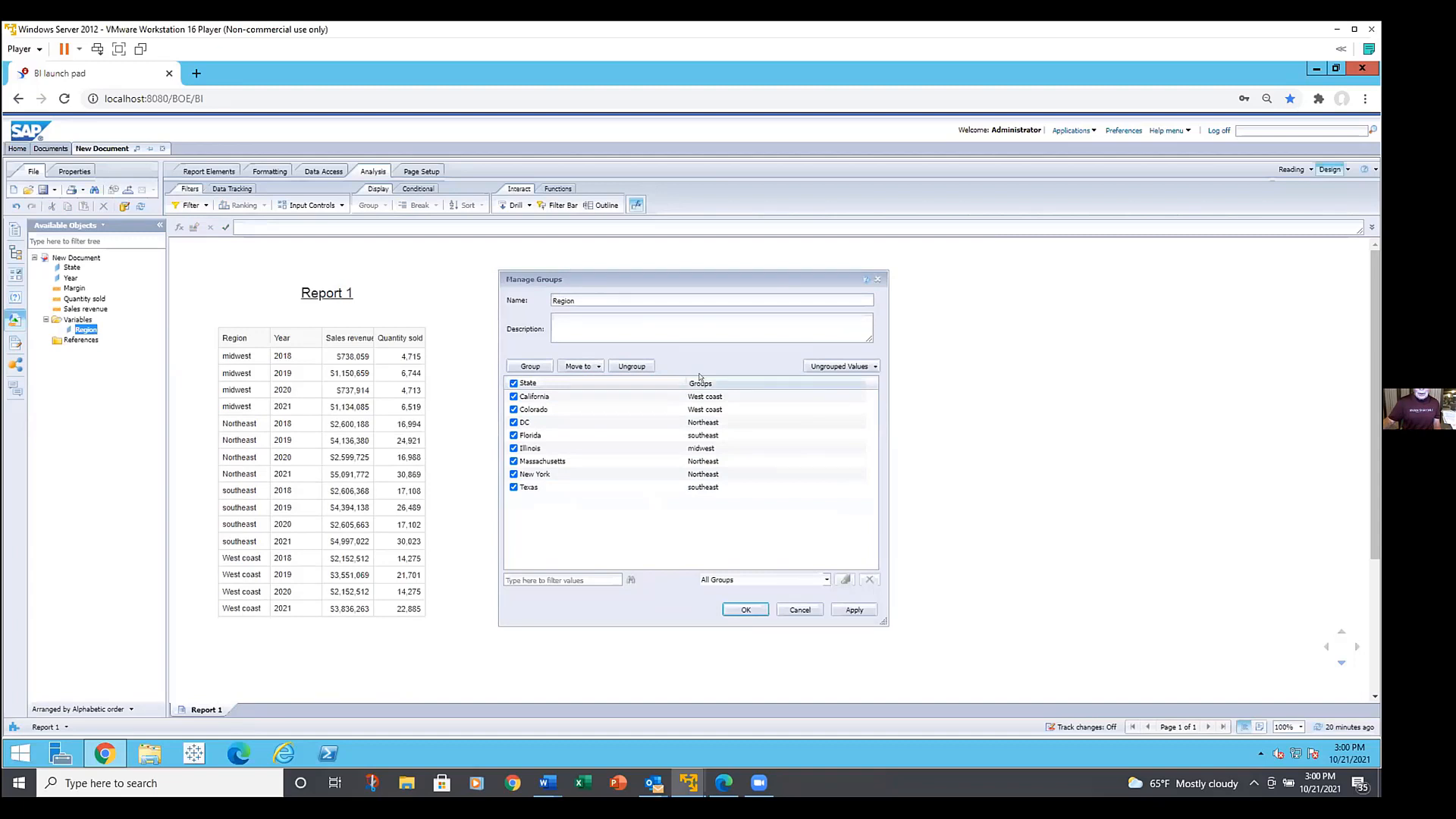
{"action": "left_click", "coordinate": [632, 367]}
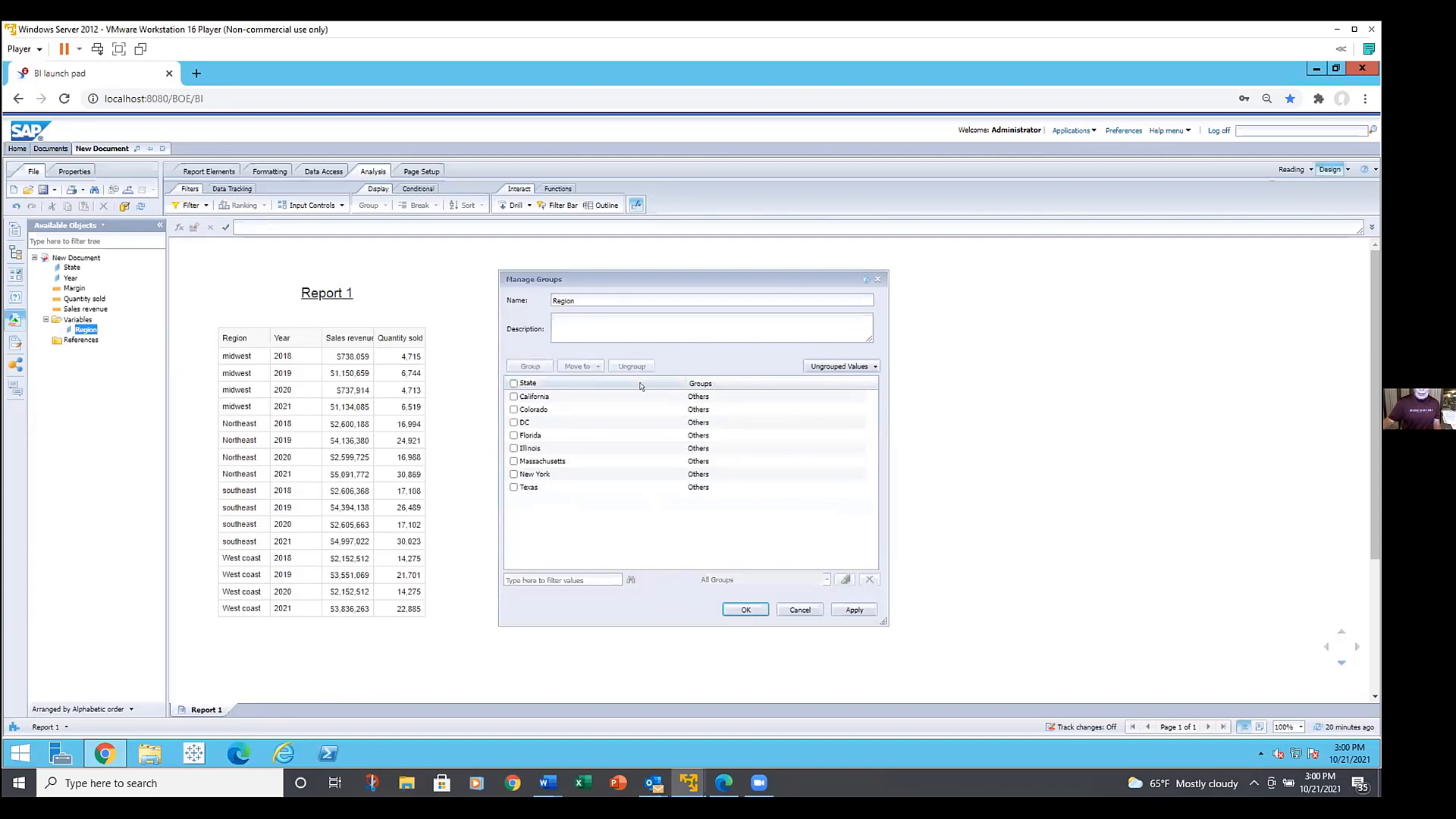
{"action": "left_click", "coordinate": [742, 609]}
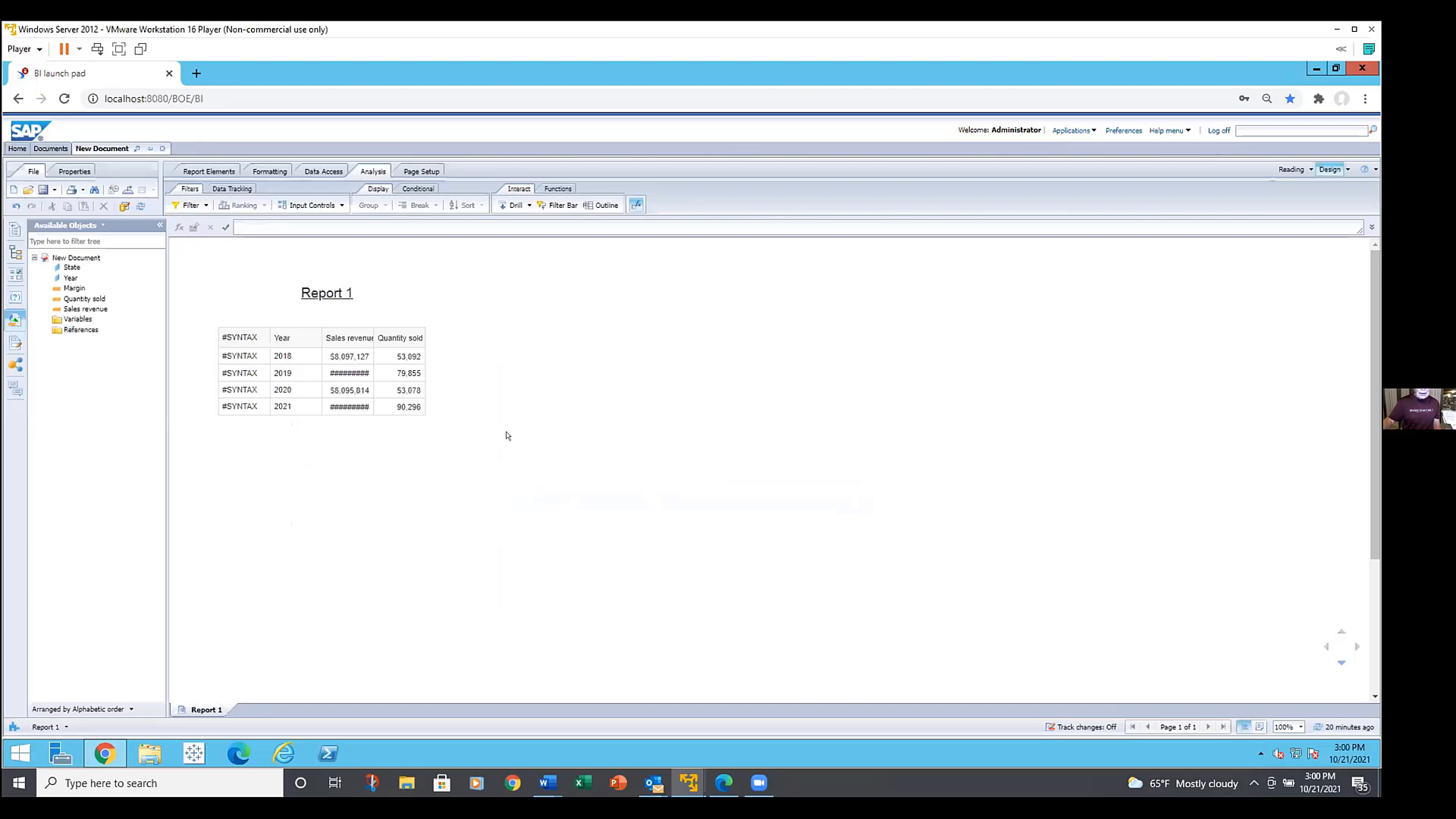
{"action": "left_click", "coordinate": [390, 374]}
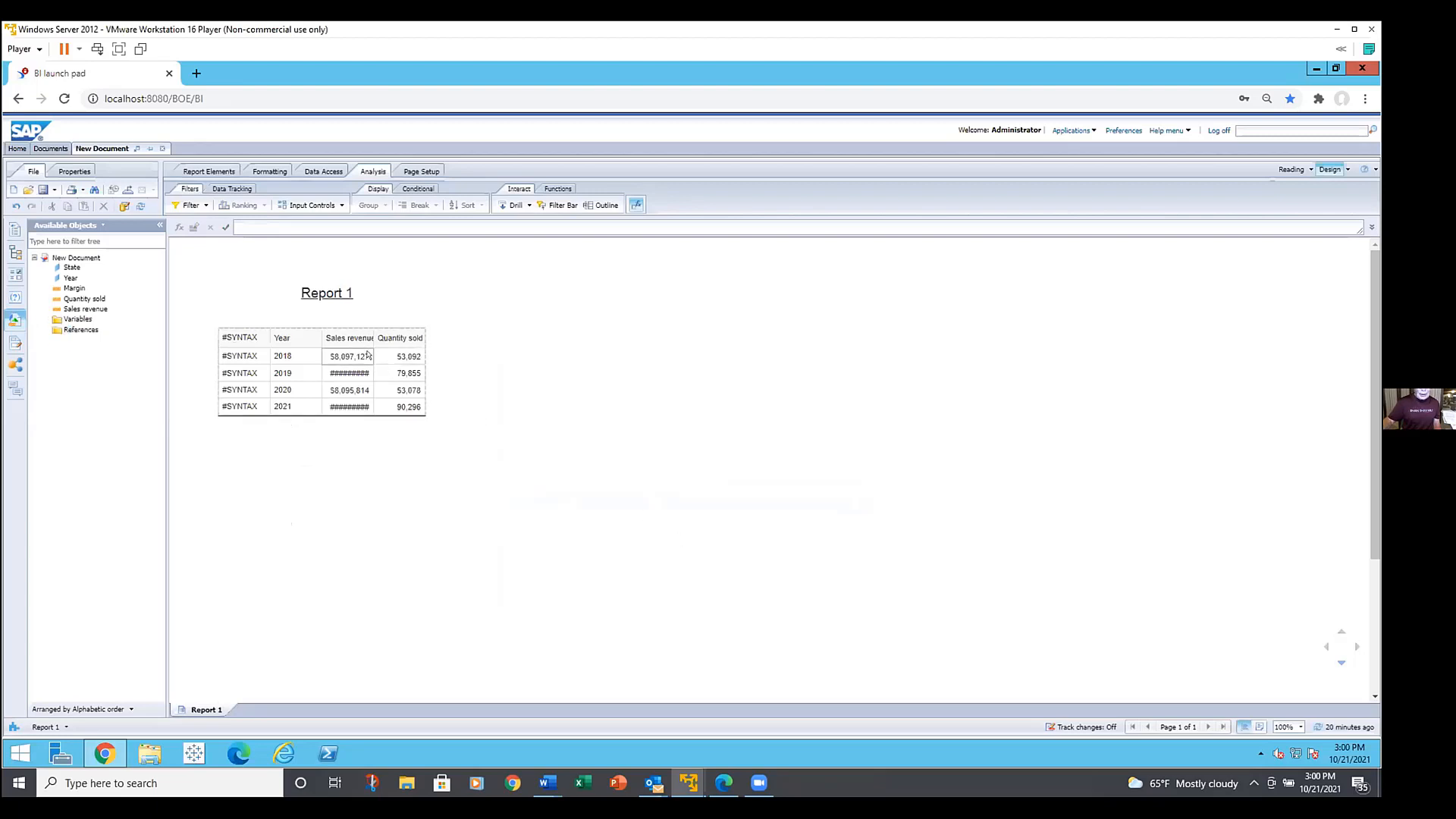
- Widen the Sales revenue column so that its amounts fit inside the cells
{"action": "left_click", "coordinate": [366, 350]}
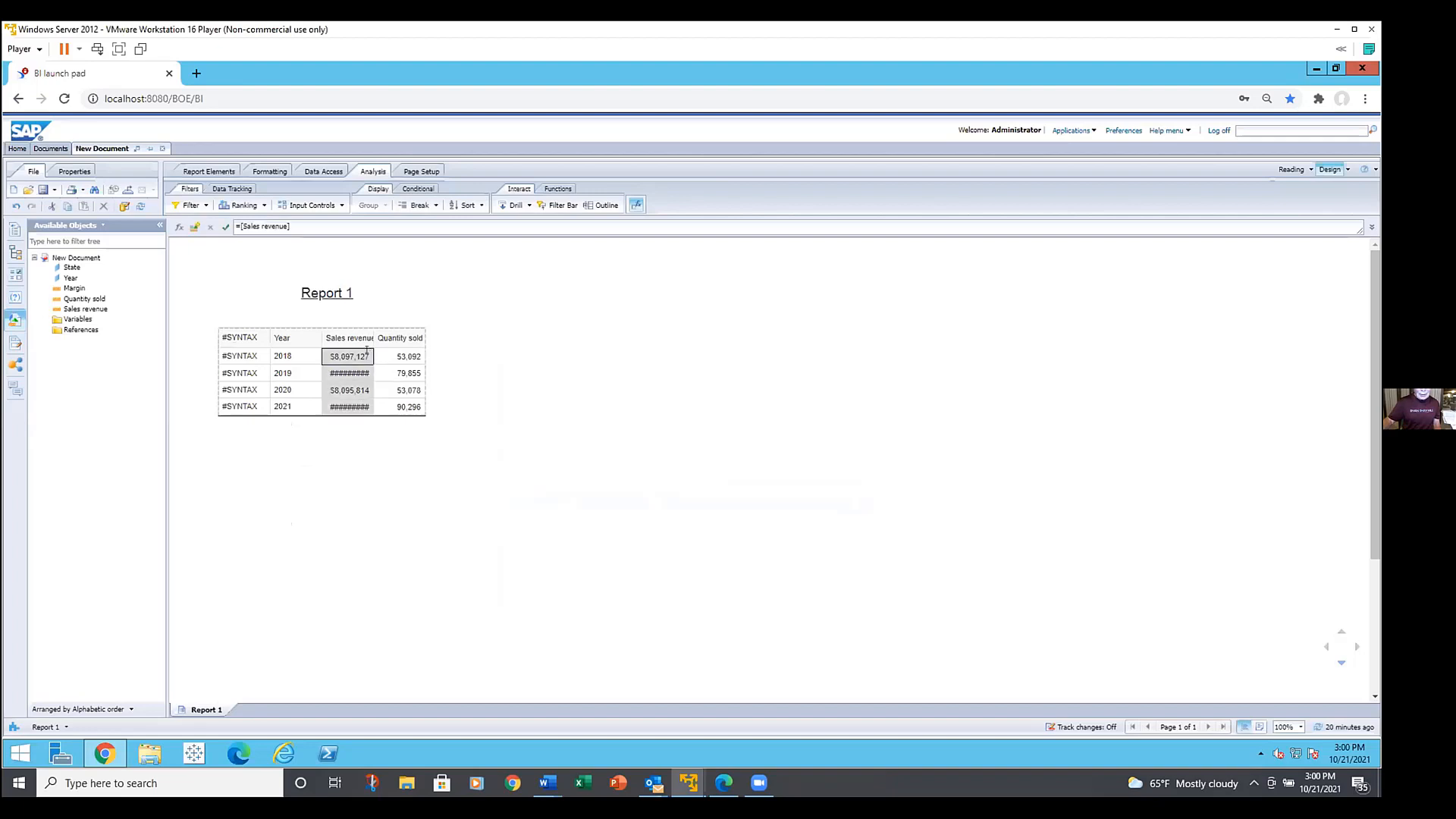
{"action": "left_click", "coordinate": [17, 205]}
{"action": "left_click", "coordinate": [31, 206]}
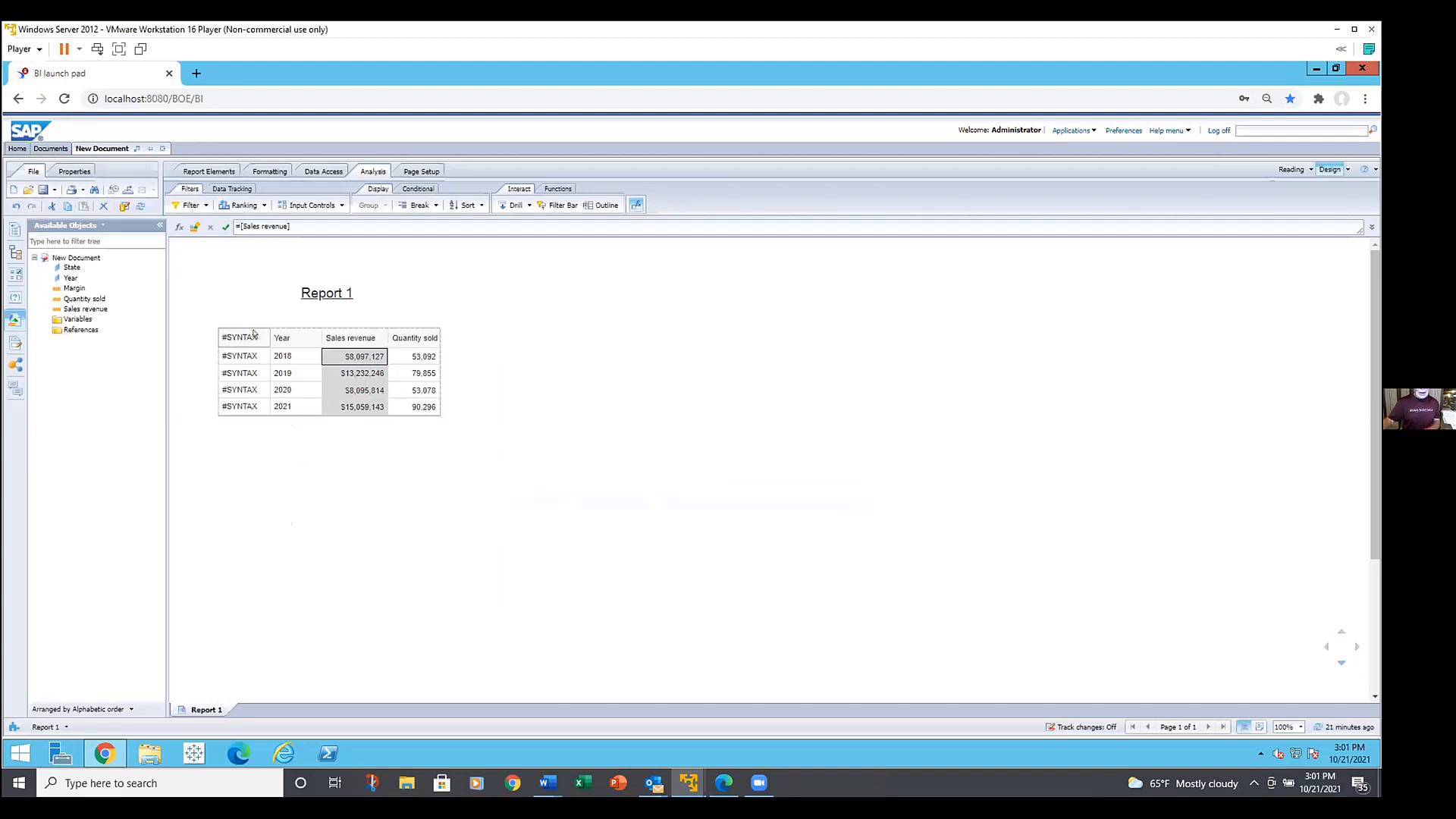
- Delete the entire table with the broken Region column from Report 1
{"action": "left_click", "coordinate": [243, 353]}
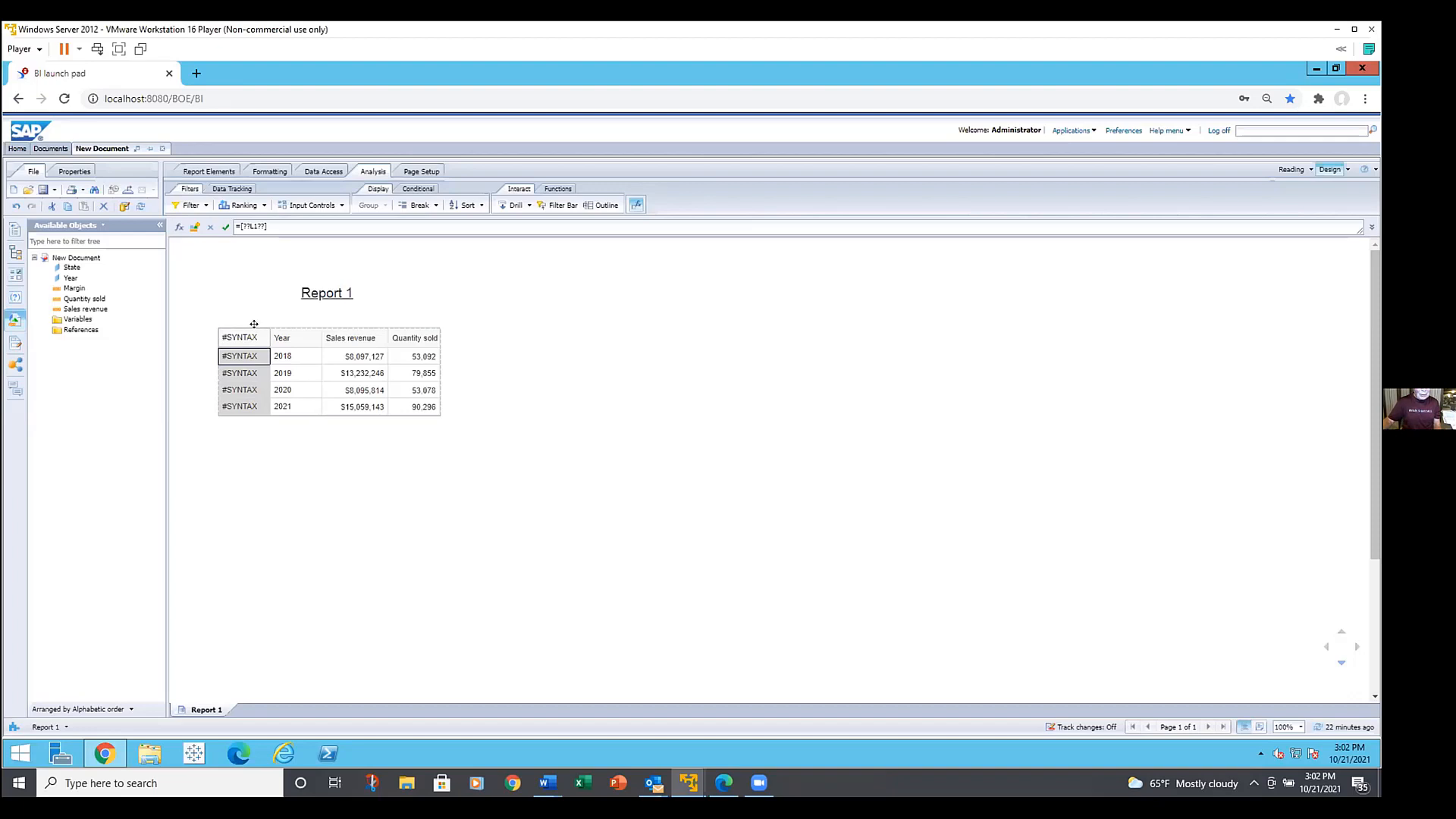
{"action": "left_click", "coordinate": [260, 318]}
{"action": "right_click", "coordinate": [264, 327]}
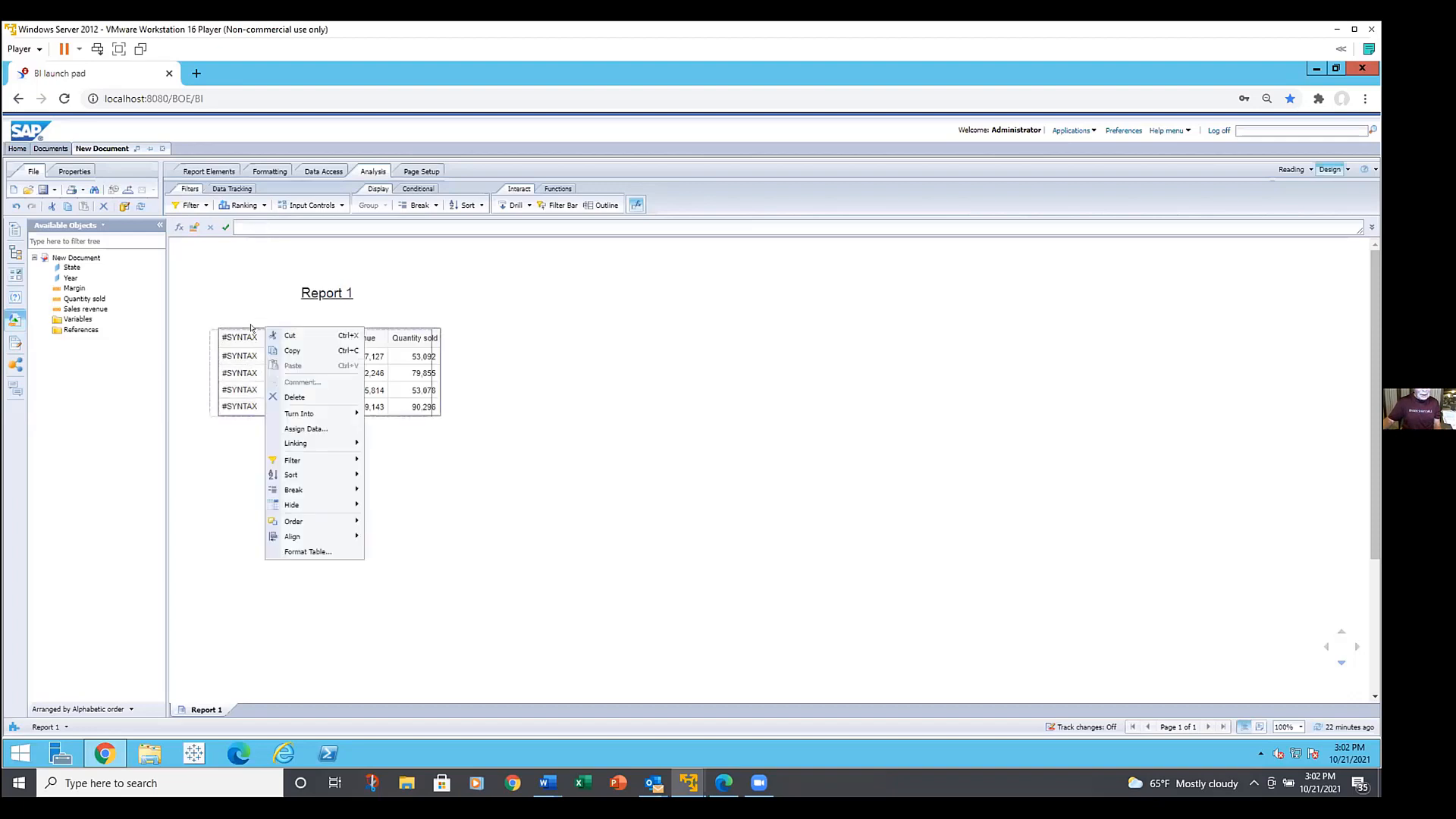
{"action": "left_click_drag", "start_coordinate": [251, 316], "coordinate": [288, 391]}
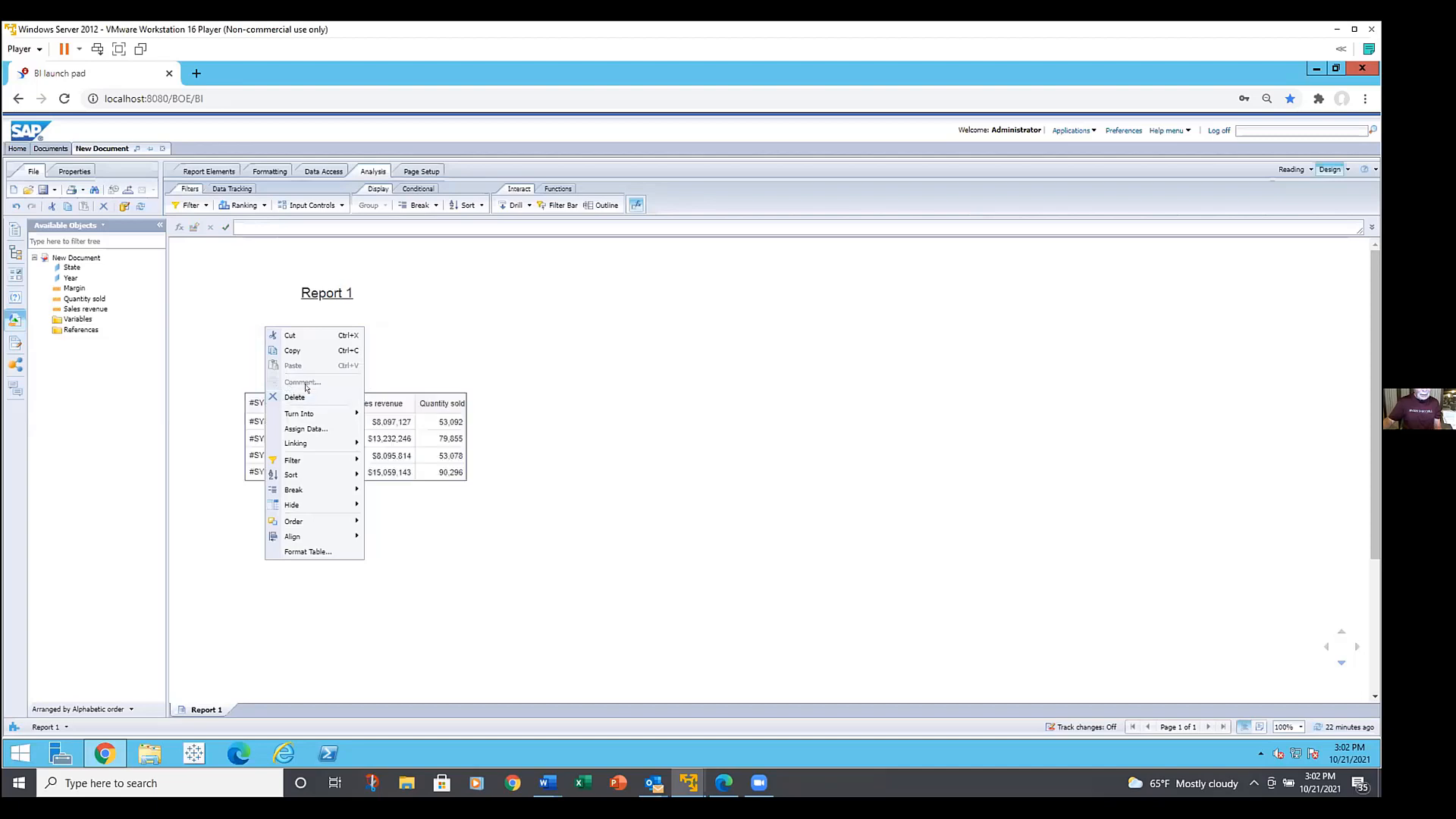
{"action": "left_click", "coordinate": [321, 392]}
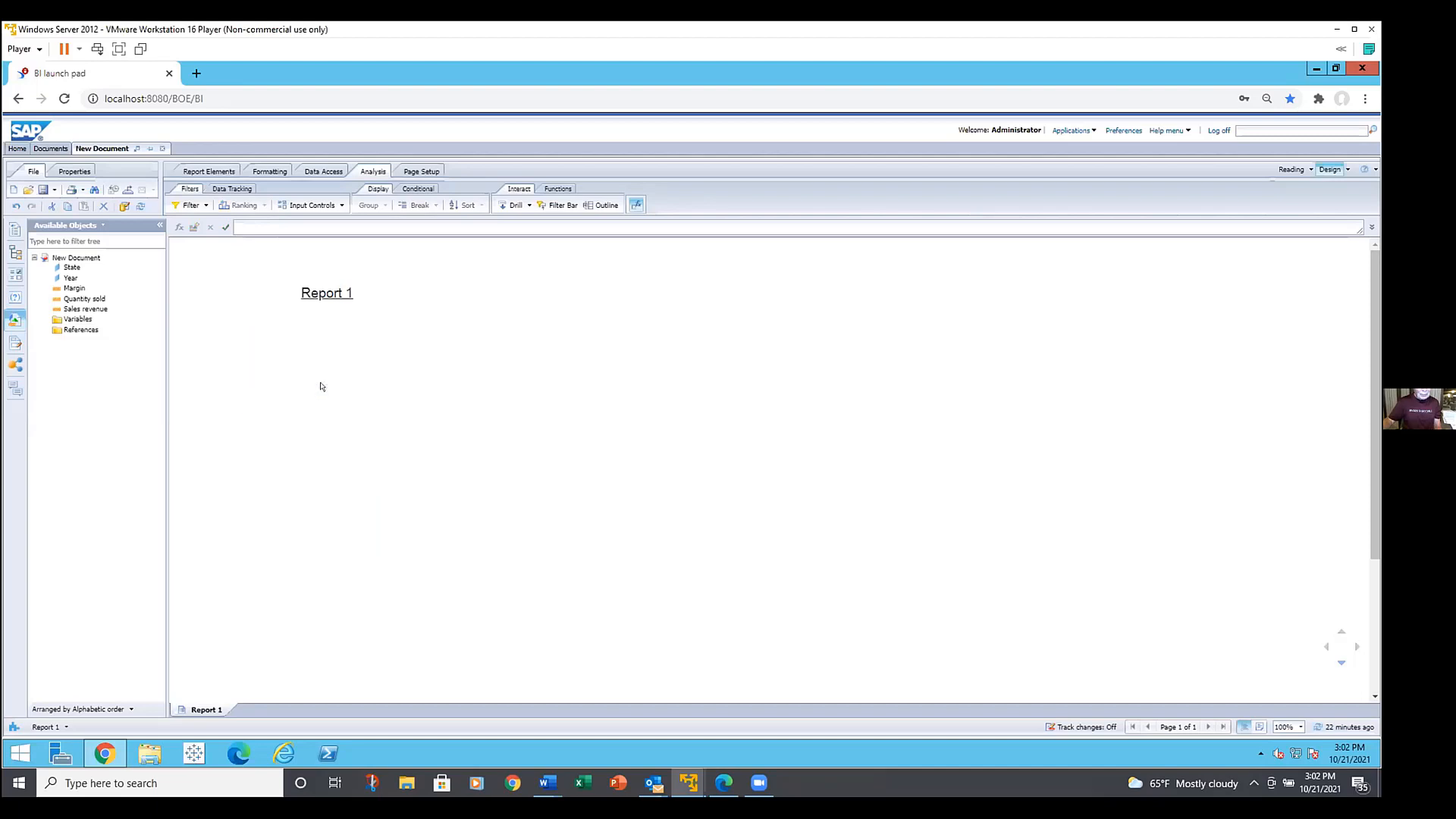
- Build a new table below the report title from the State, Year, Sales revenue and Quantity sold objects
{"action": "left_click", "coordinate": [72, 268]}
{"action": "left_click_drag", "start_coordinate": [146, 321], "coordinate": [251, 347]}
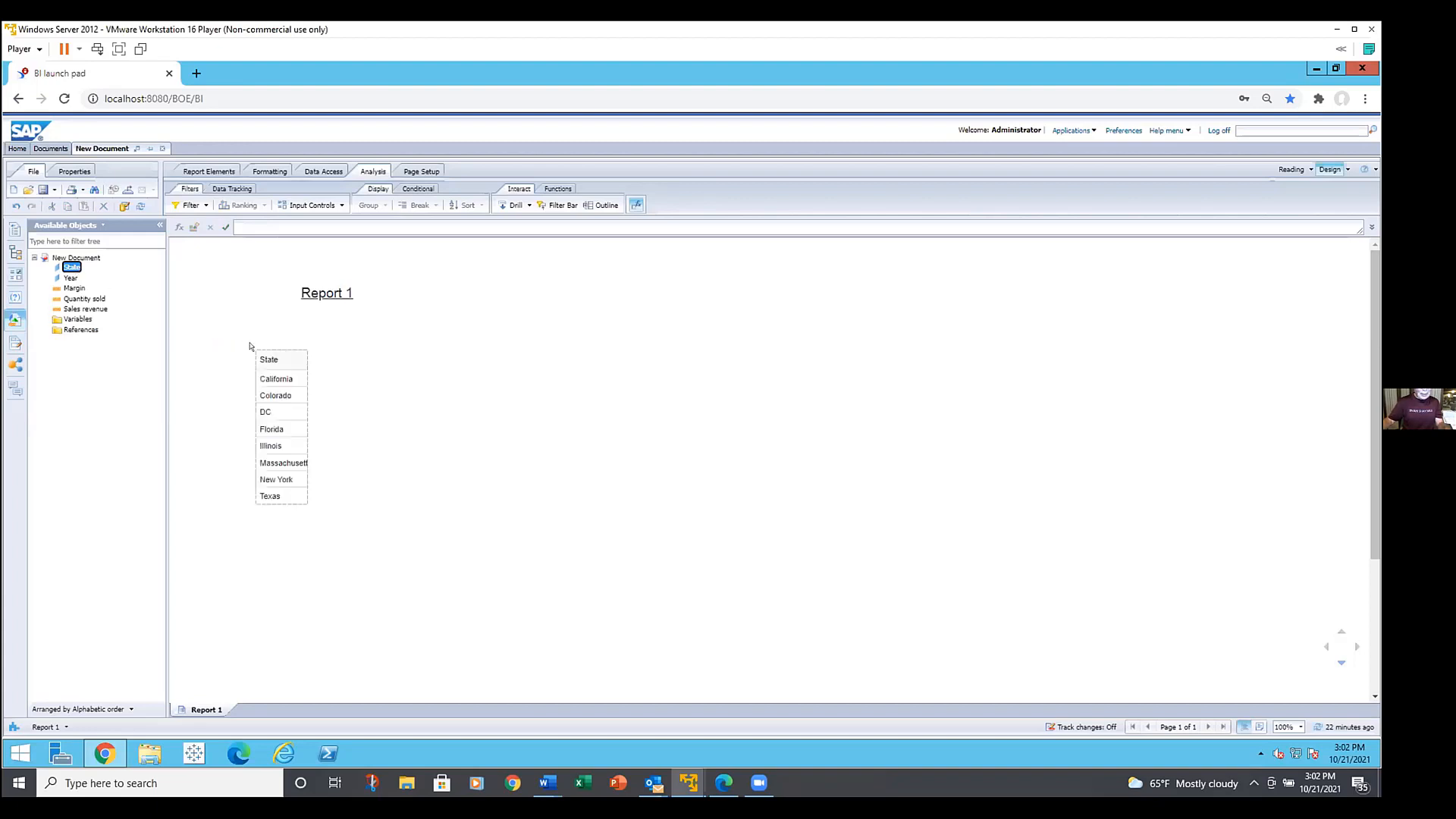
{"action": "left_click", "coordinate": [69, 277]}
{"action": "left_click", "coordinate": [72, 307], "text": "ctrl"}
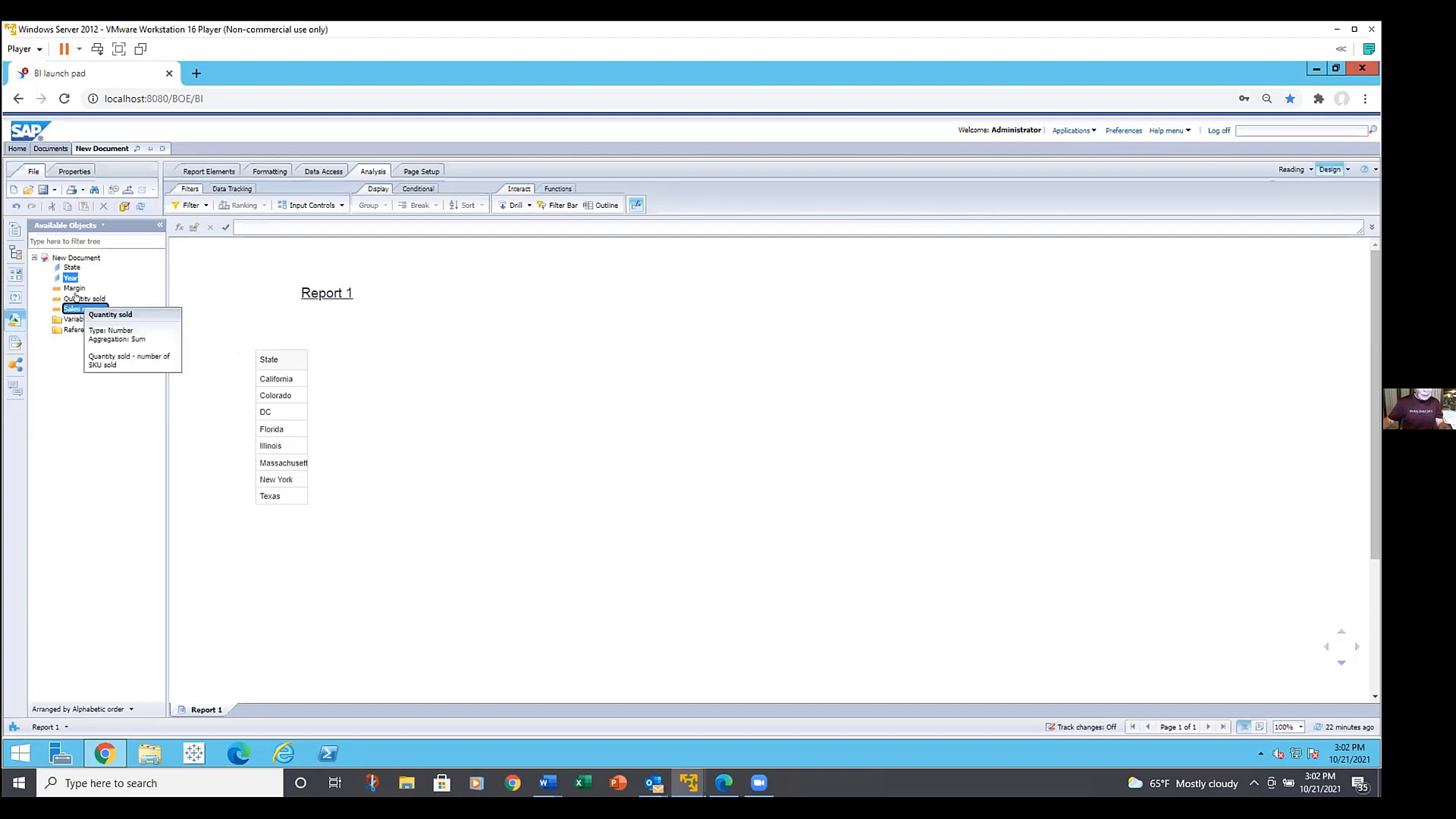
{"action": "left_click", "coordinate": [76, 298], "text": "ctrl"}
{"action": "left_click_drag", "start_coordinate": [75, 297], "coordinate": [306, 366]}
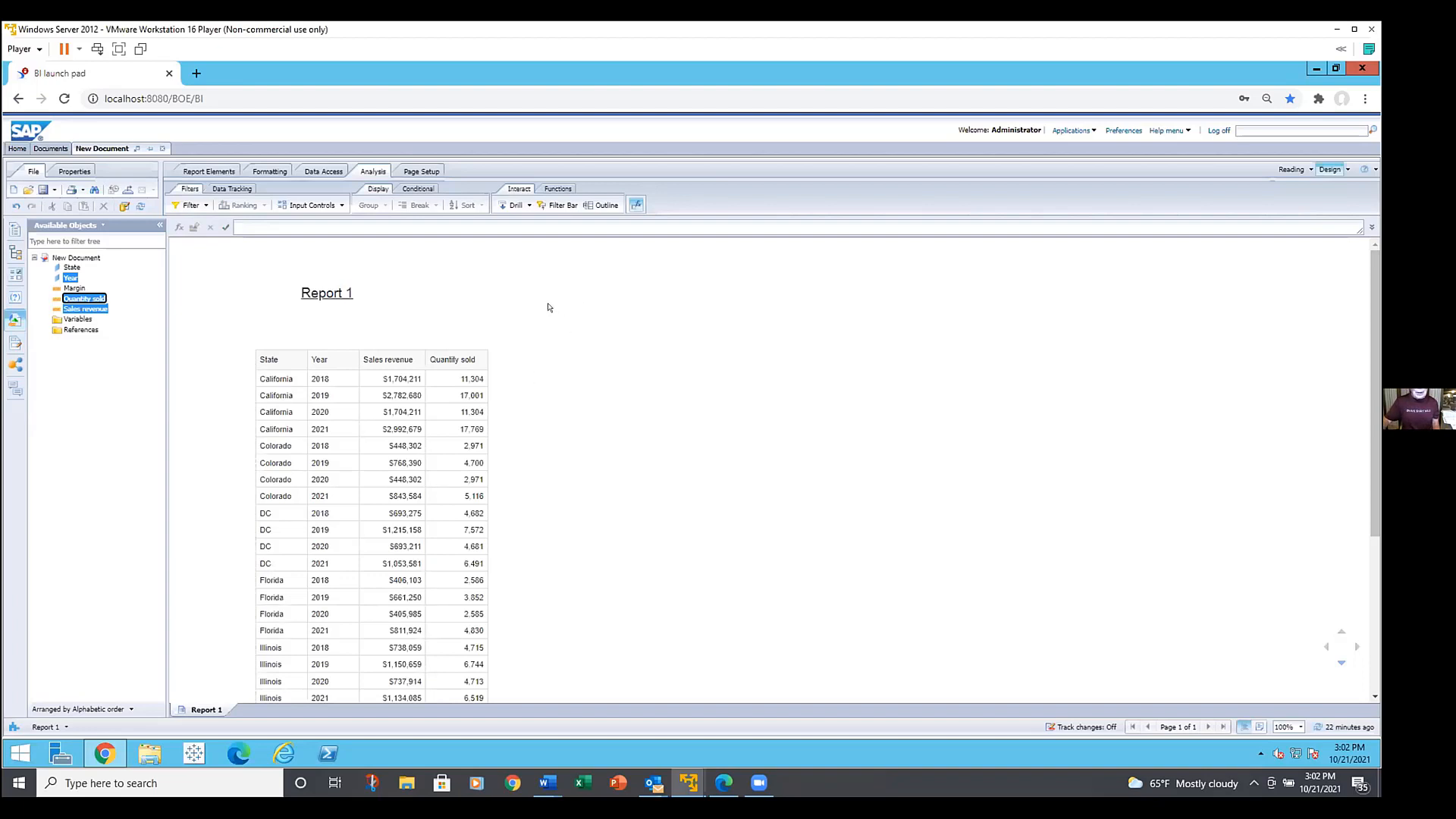
{"action": "left_click", "coordinate": [501, 294]}
{"action": "left_click", "coordinate": [529, 365]}
{"action": "left_click", "coordinate": [285, 378]}
{"action": "left_click", "coordinate": [90, 258]}
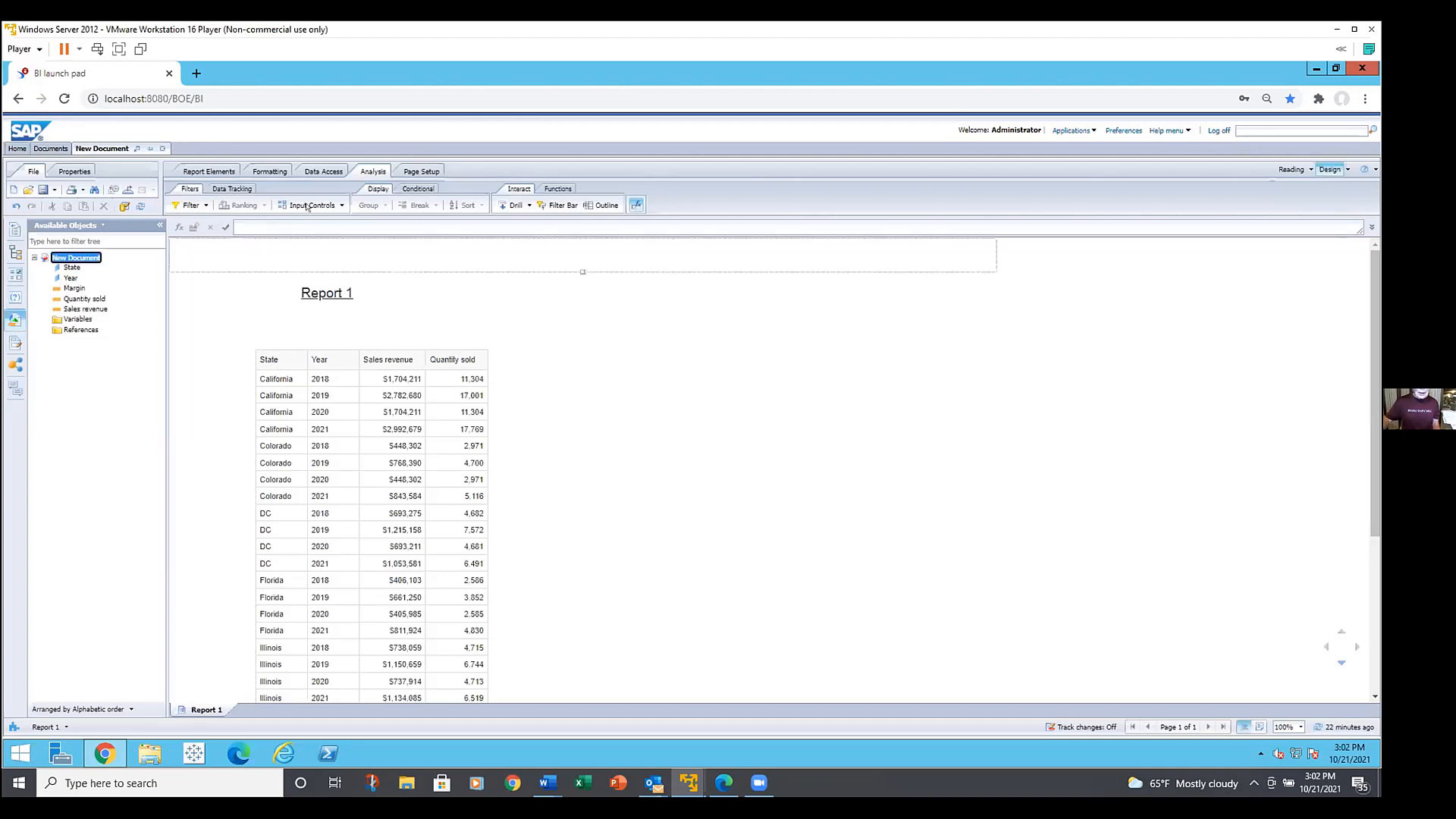
- Start a new variable named Region and keep its qualification as Dimension
{"action": "left_click", "coordinate": [324, 170]}
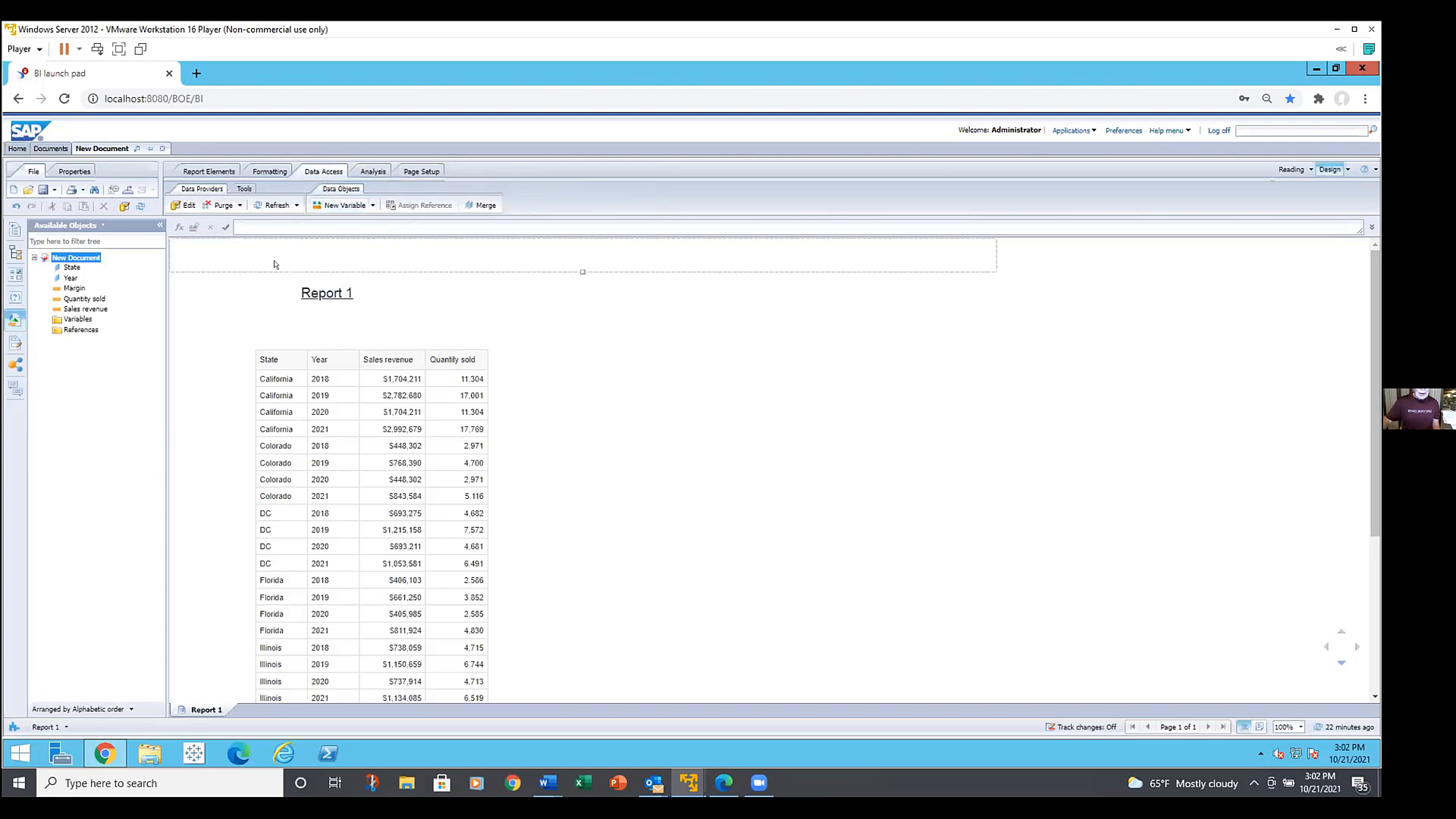
{"action": "left_click", "coordinate": [72, 318]}
{"action": "right_click", "coordinate": [76, 319]}
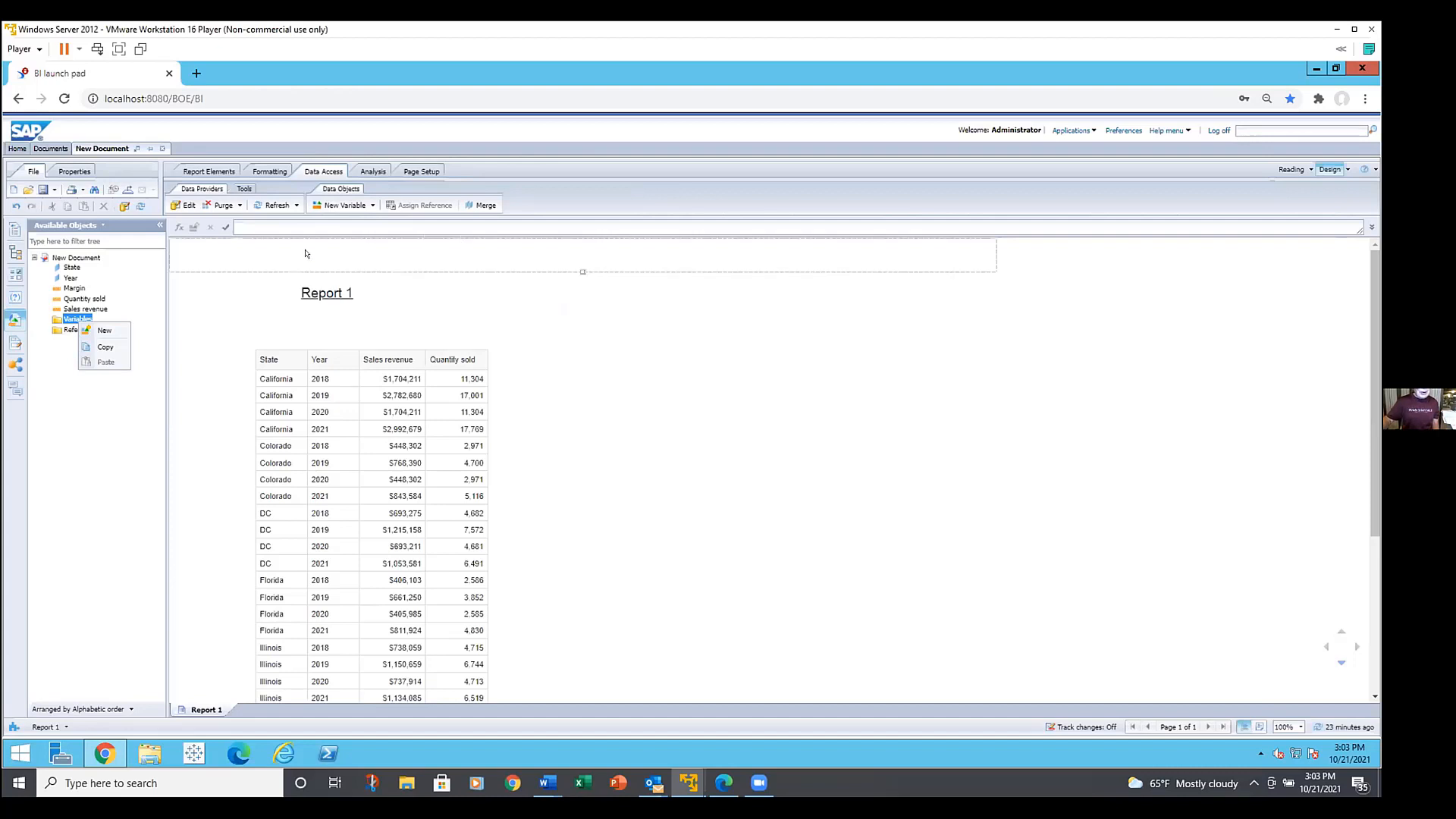
{"action": "left_click", "coordinate": [98, 330]}
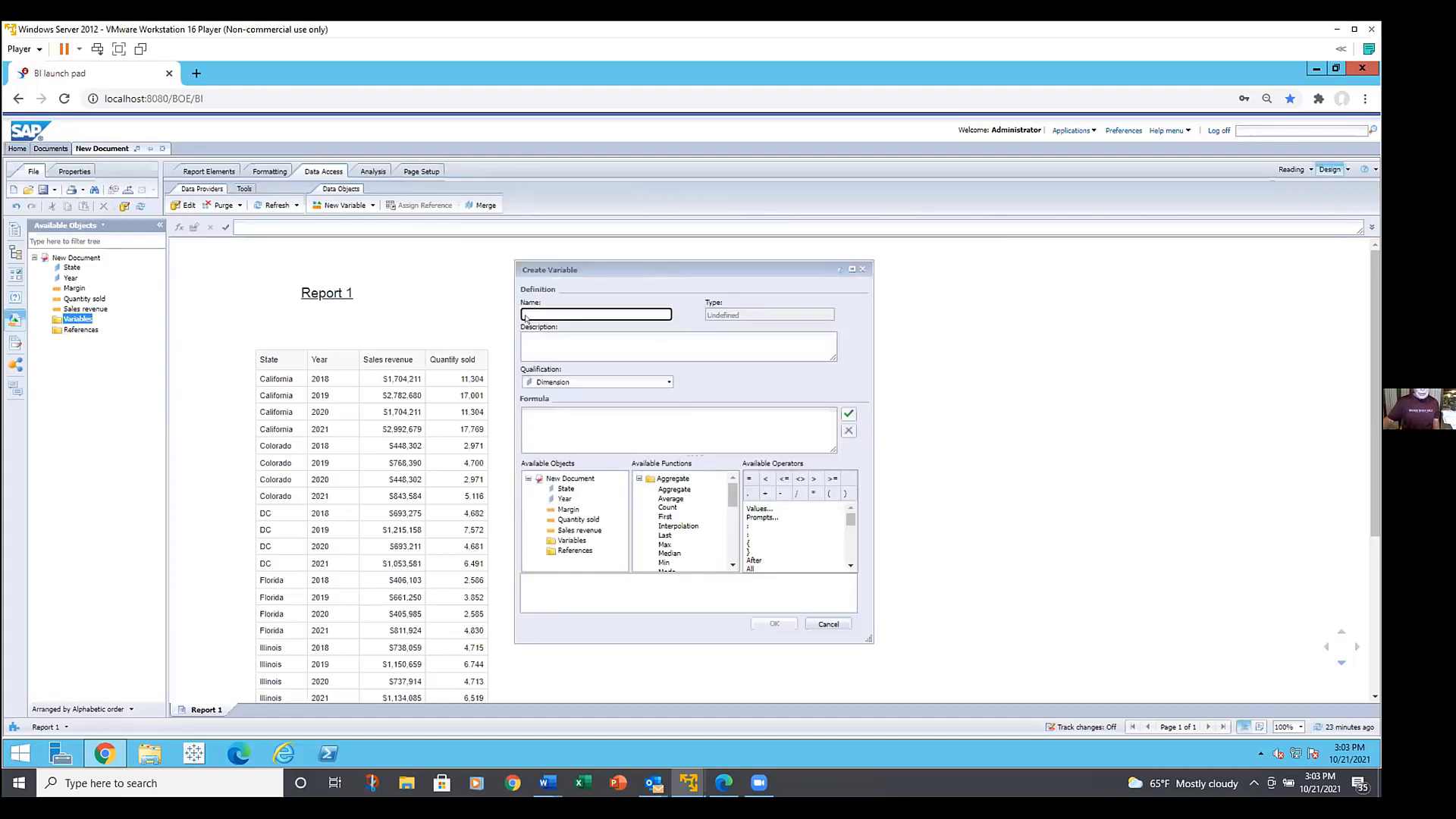
{"action": "type", "text": "Re"}
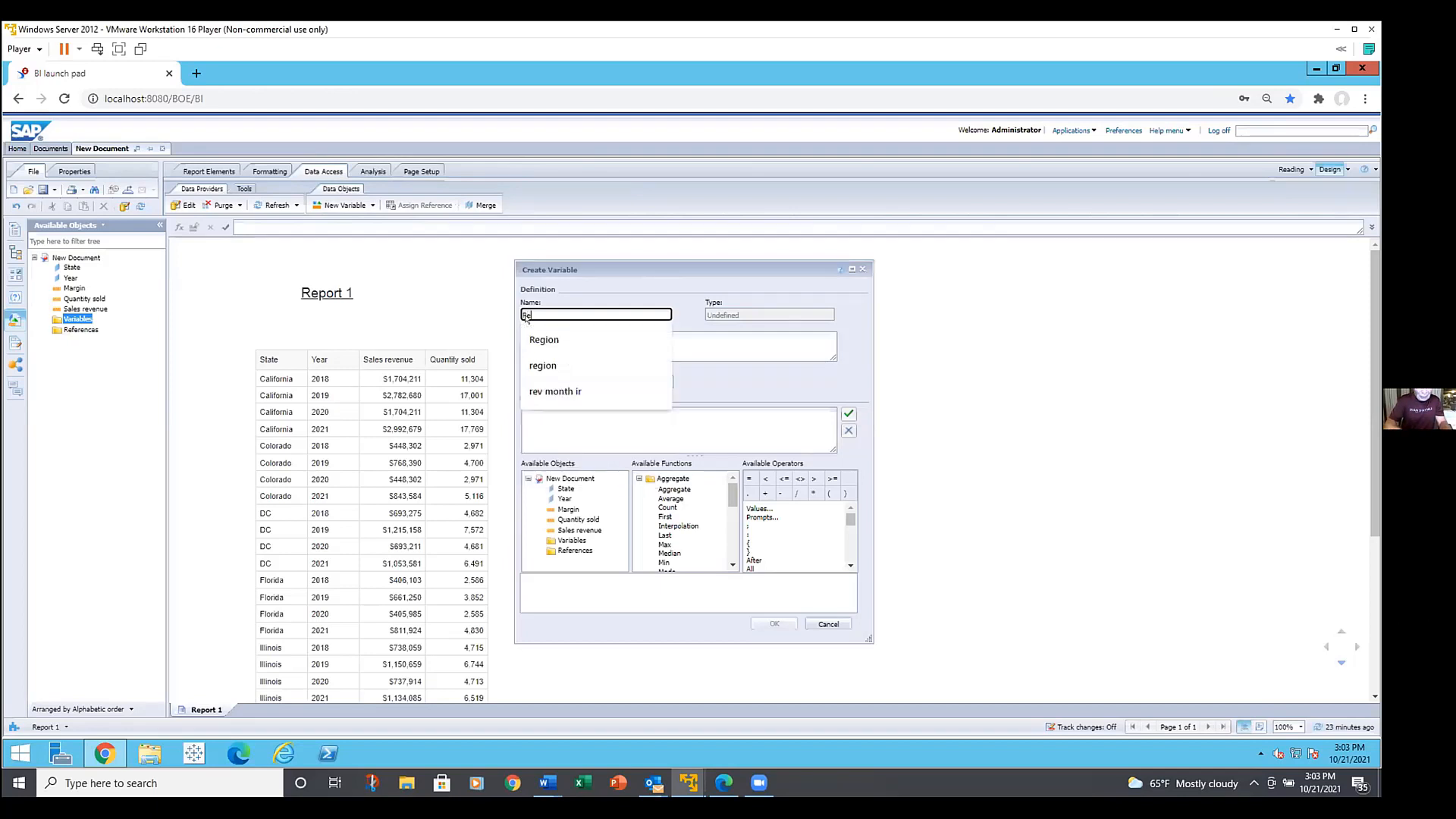
{"action": "type", "text": "gio"}
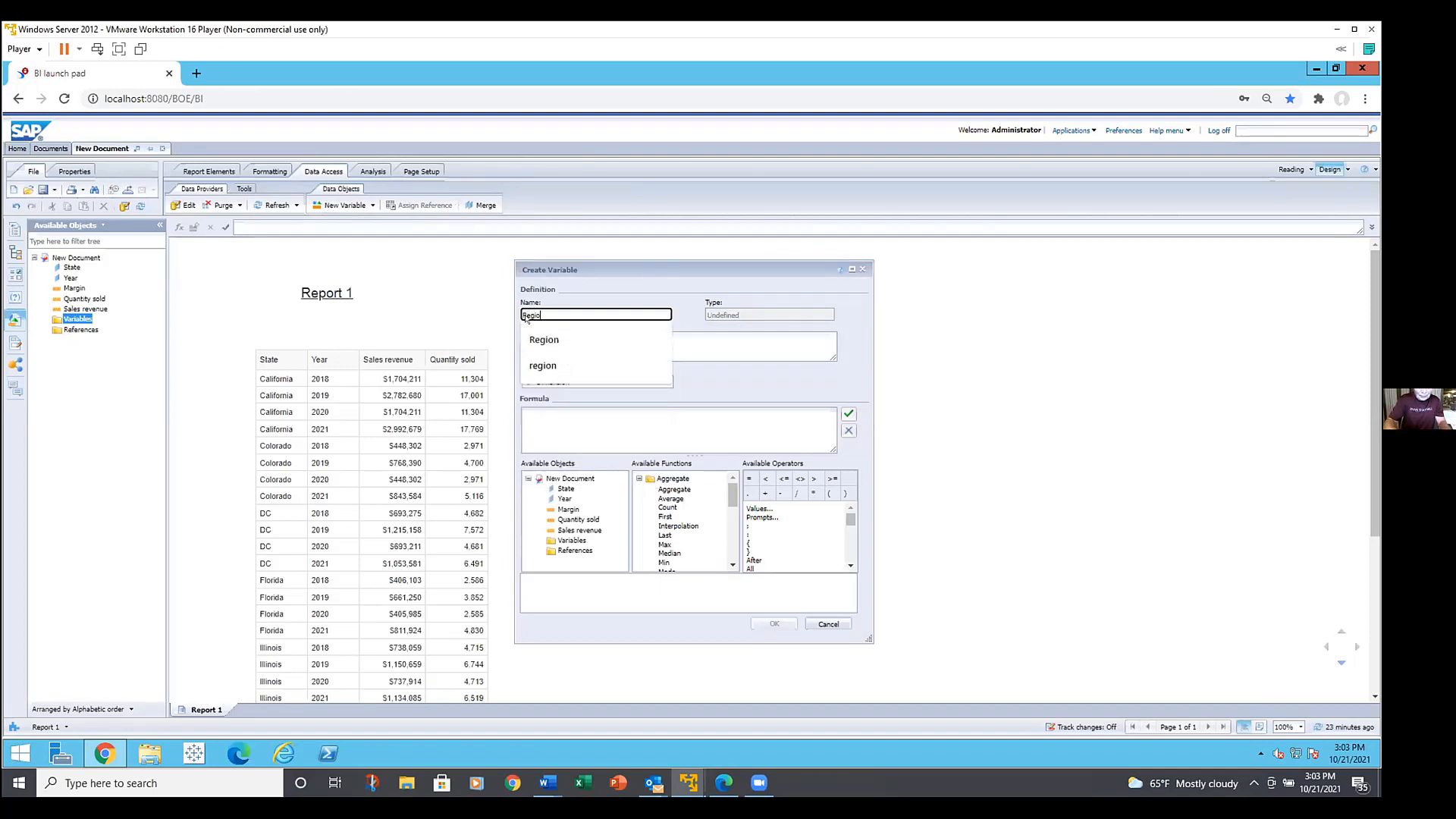
{"action": "type", "text": "n"}
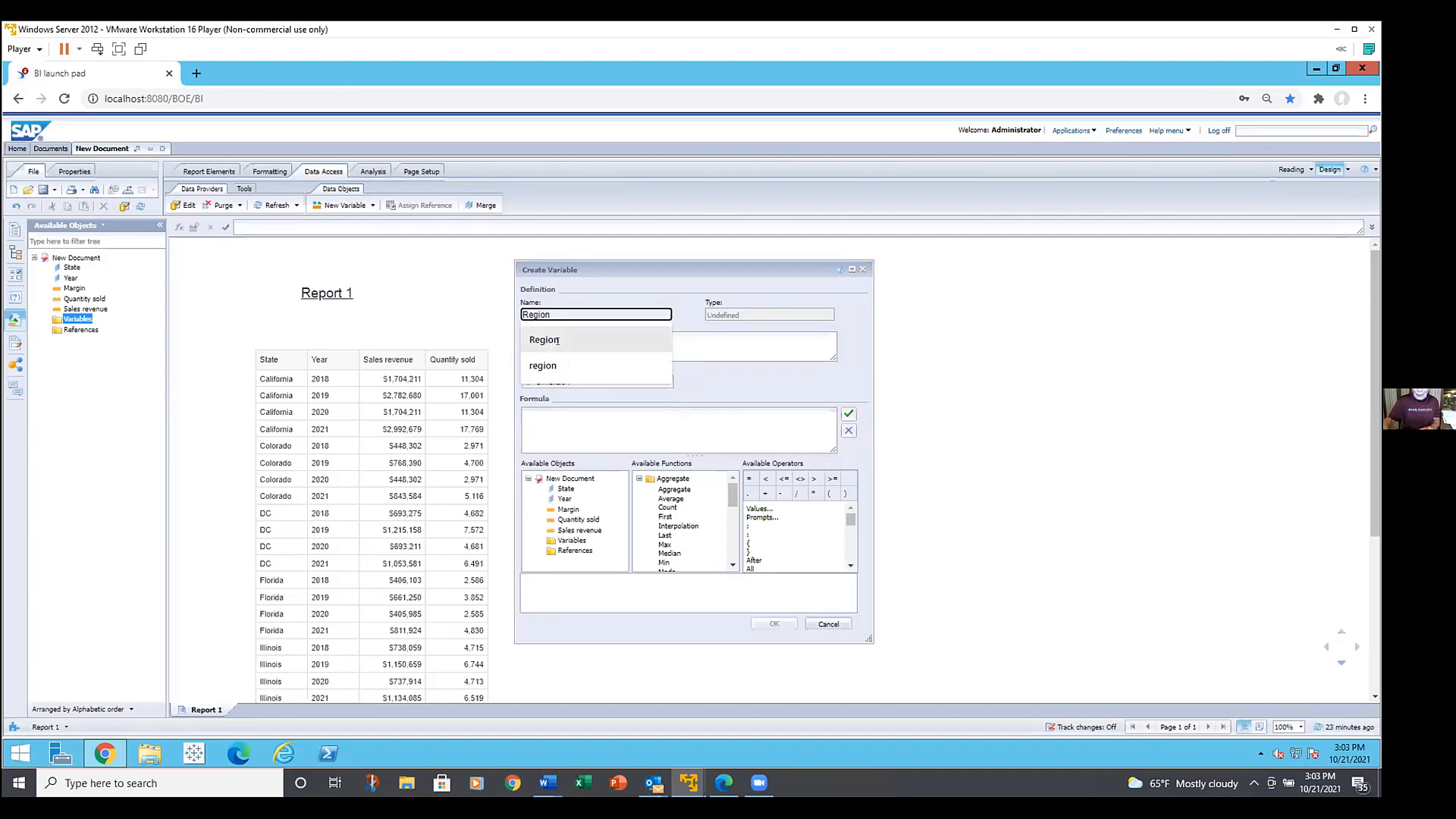
{"action": "left_click", "coordinate": [557, 340]}
{"action": "left_click", "coordinate": [571, 358]}
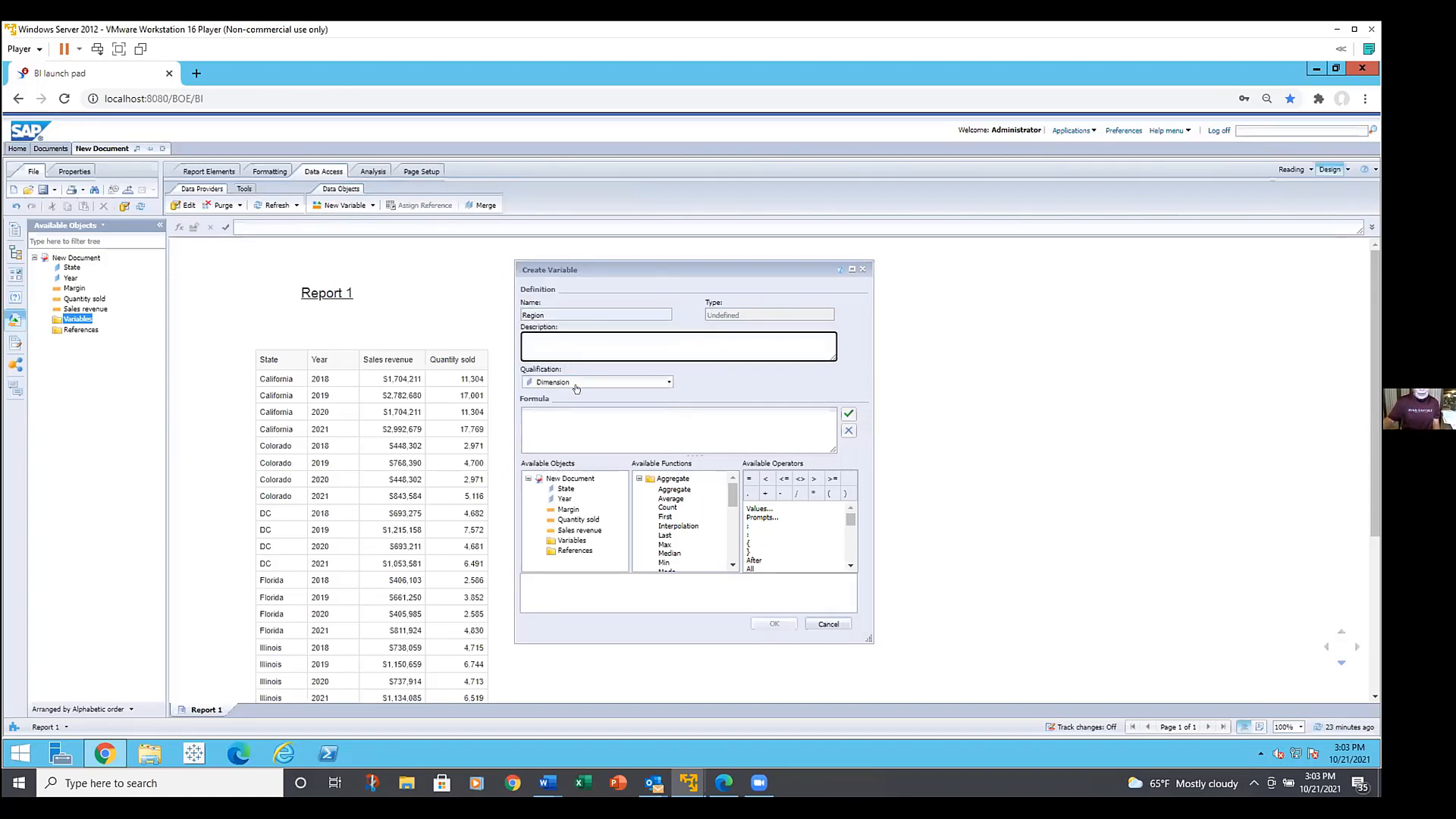
{"action": "left_click", "coordinate": [581, 383]}
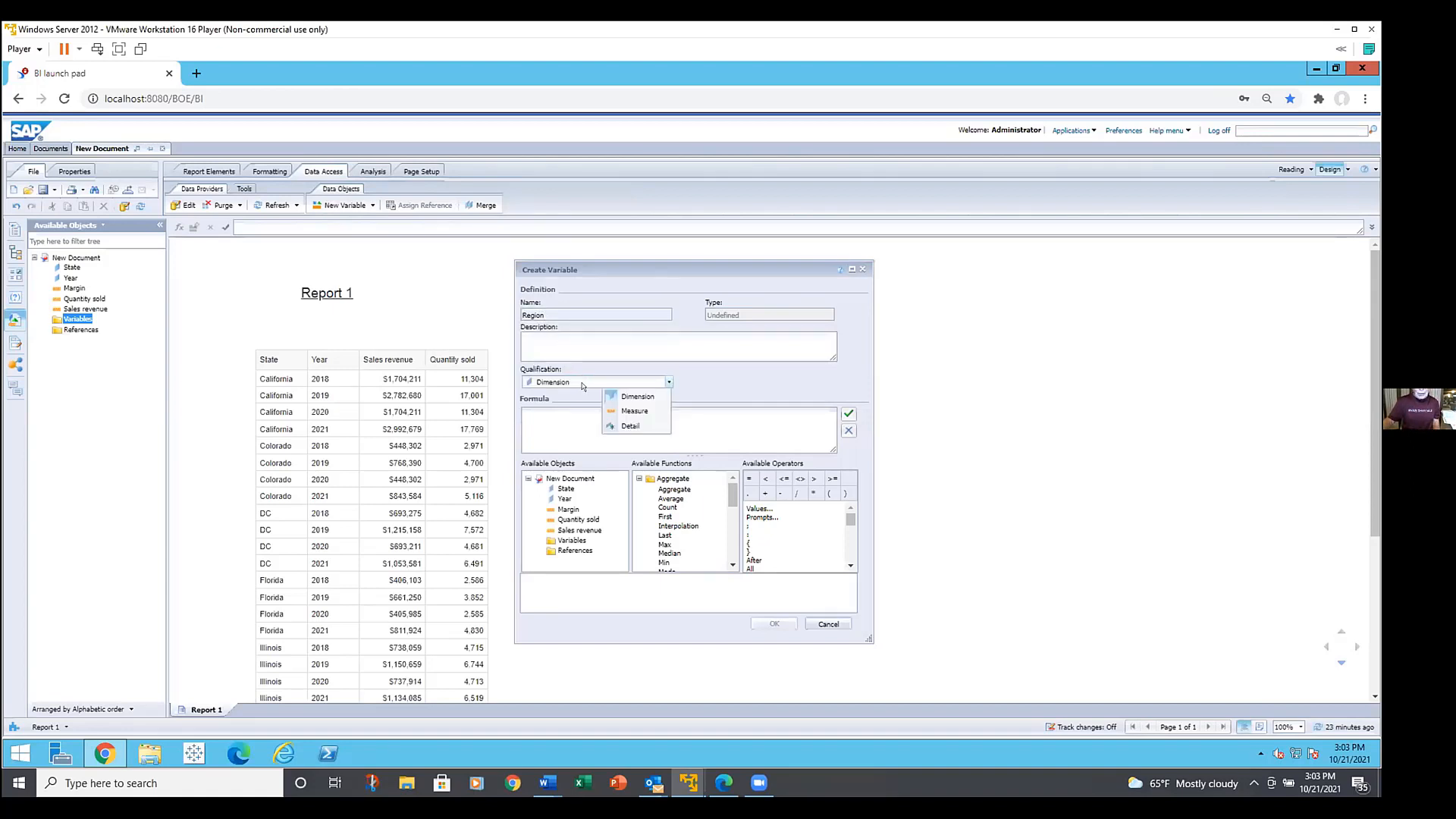
{"action": "left_click", "coordinate": [583, 431]}
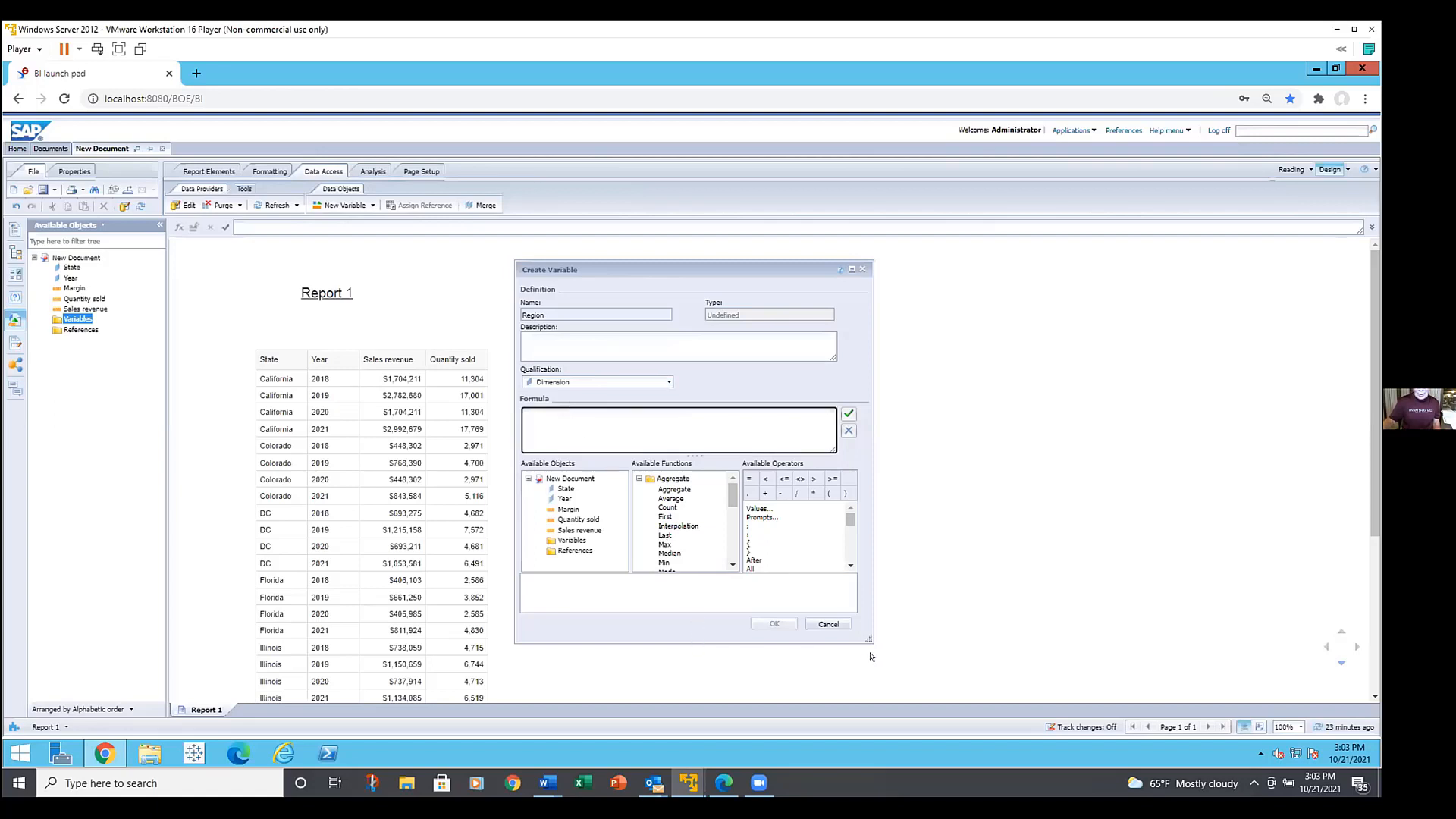
- Enlarge and reposition the variable dialog, and begin the Region formula with =if [State]
{"action": "left_click_drag", "start_coordinate": [870, 648], "coordinate": [885, 685]}
{"action": "left_click_drag", "start_coordinate": [736, 260], "coordinate": [721, 178]}
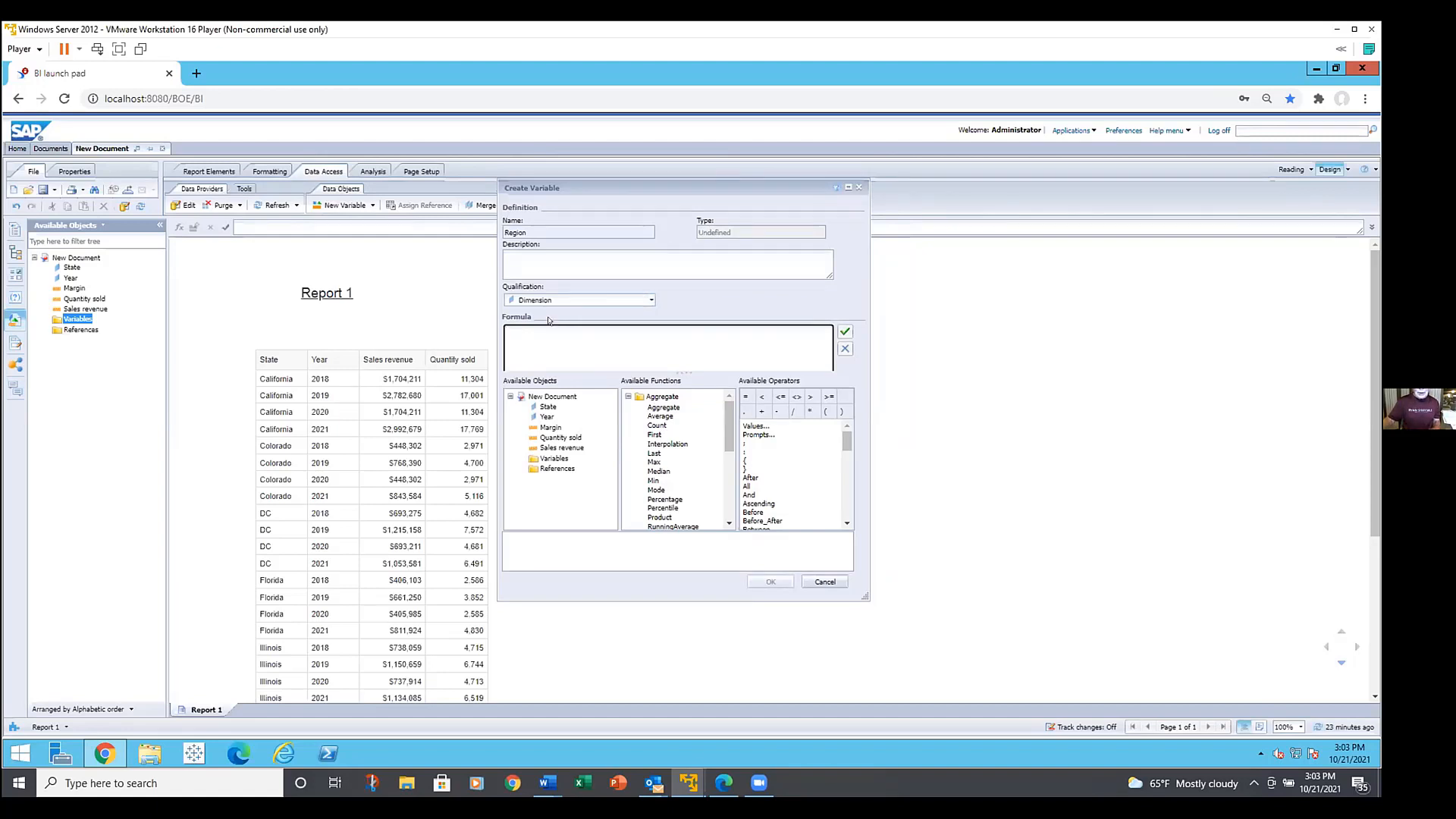
{"action": "type", "text": "="}
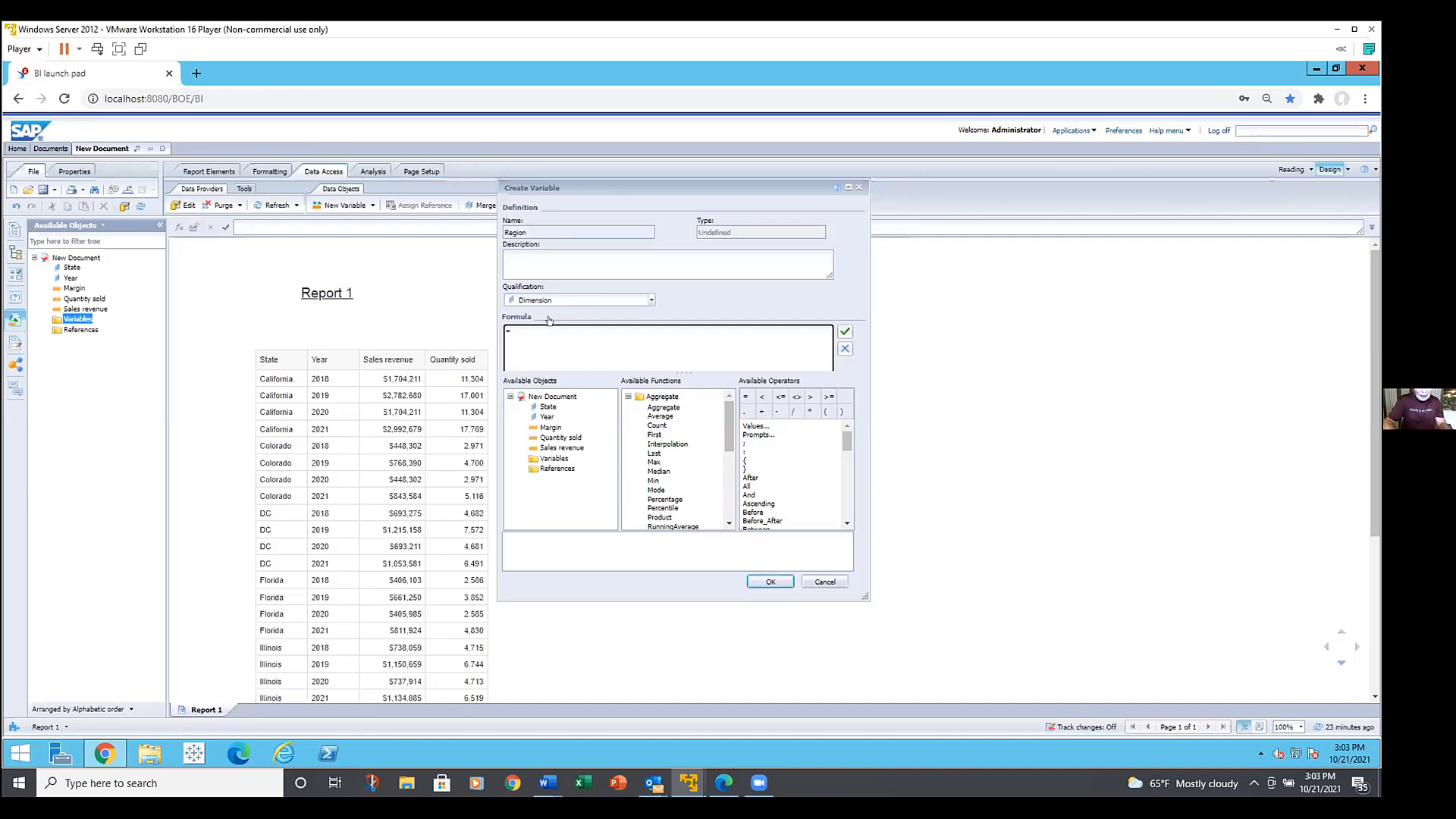
{"action": "type", "text": "if"}
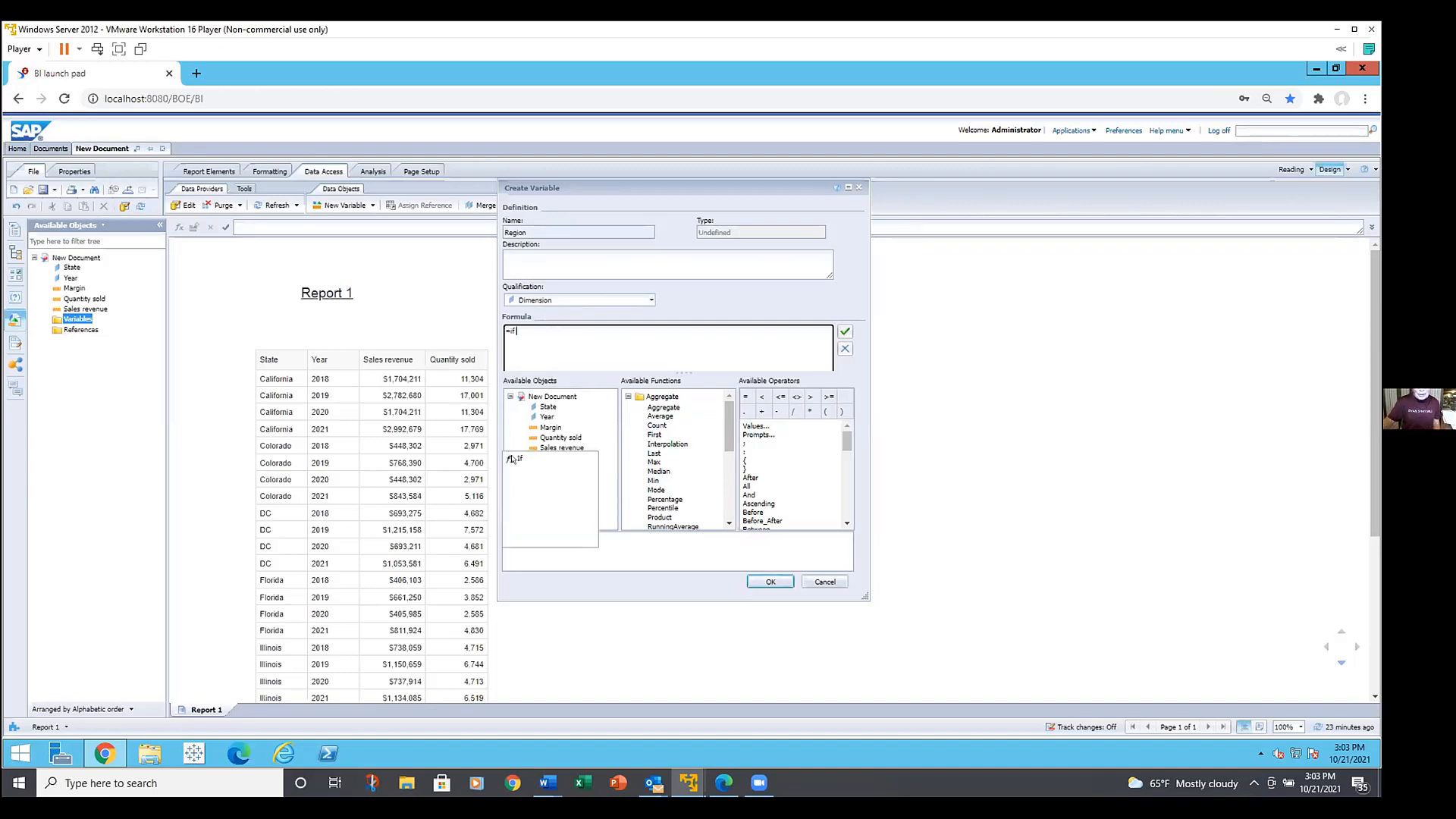
{"action": "left_click", "coordinate": [515, 458]}
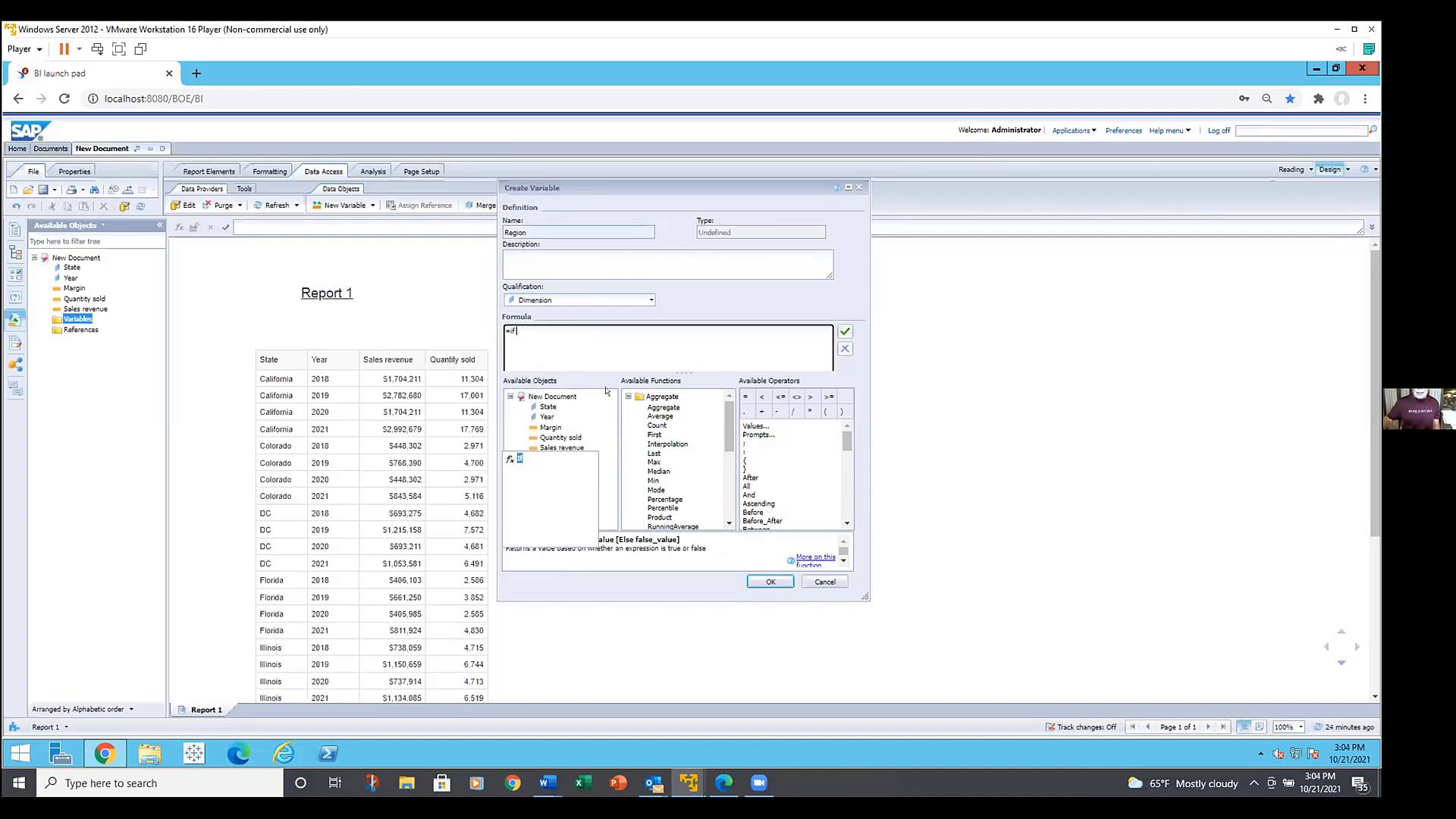
{"action": "double_click", "coordinate": [549, 408]}
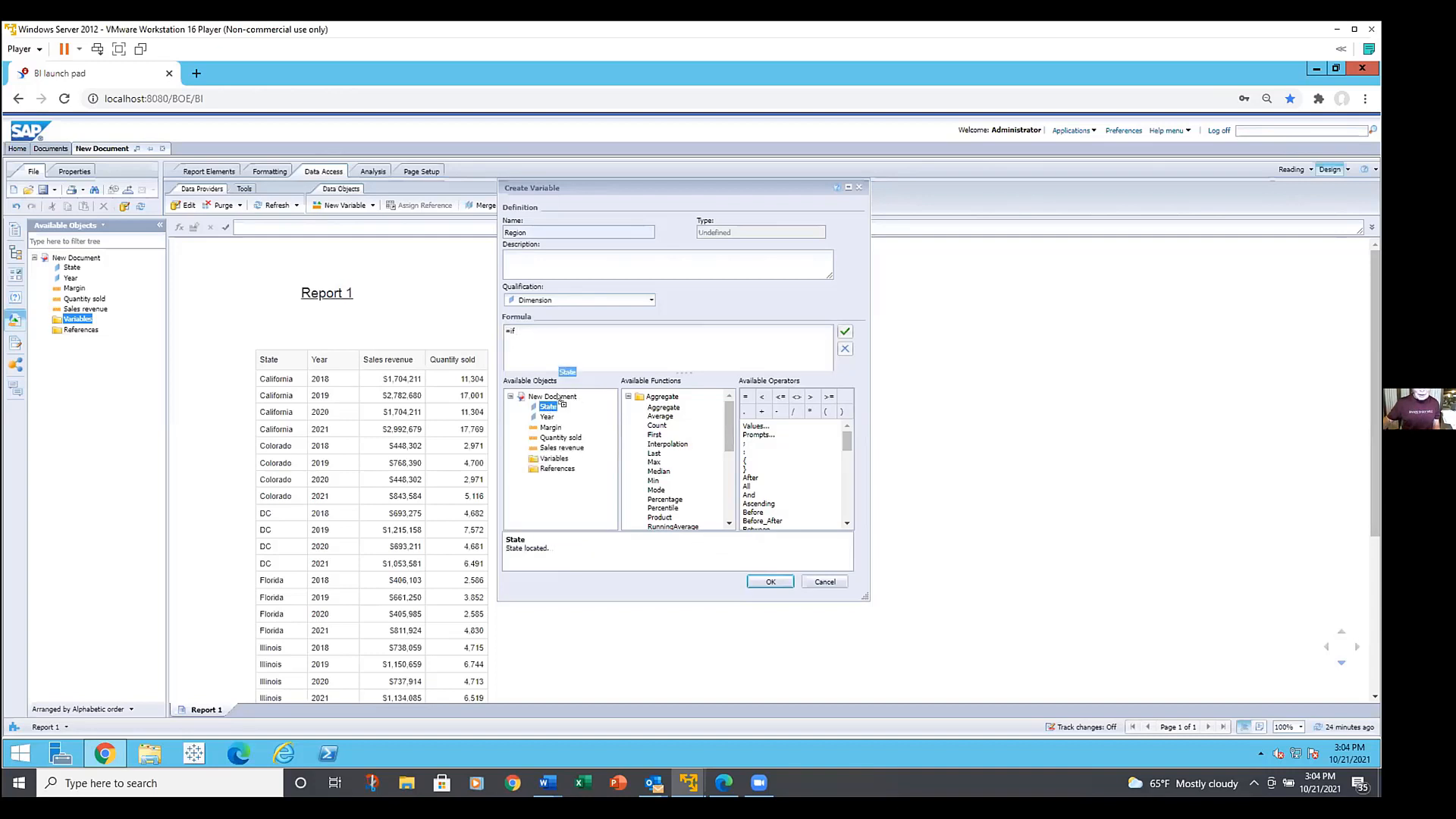
{"action": "left_click", "coordinate": [549, 326]}
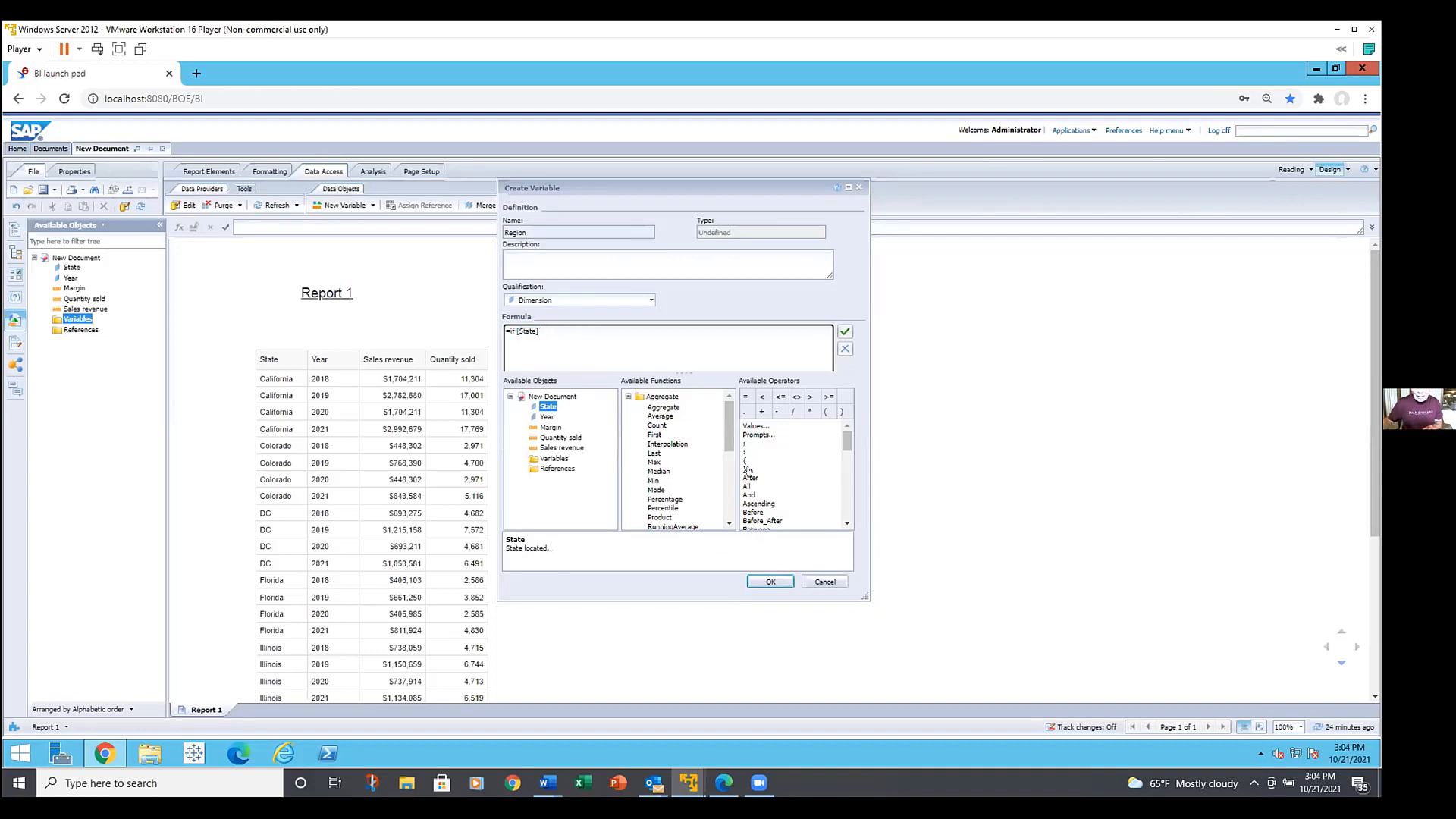
- Add the InList operator after [State] in the formula and consult its documentation page for syntax and examples
{"action": "scroll", "coordinate": [747, 470], "scroll_direction": "down", "scroll_amount": 4}
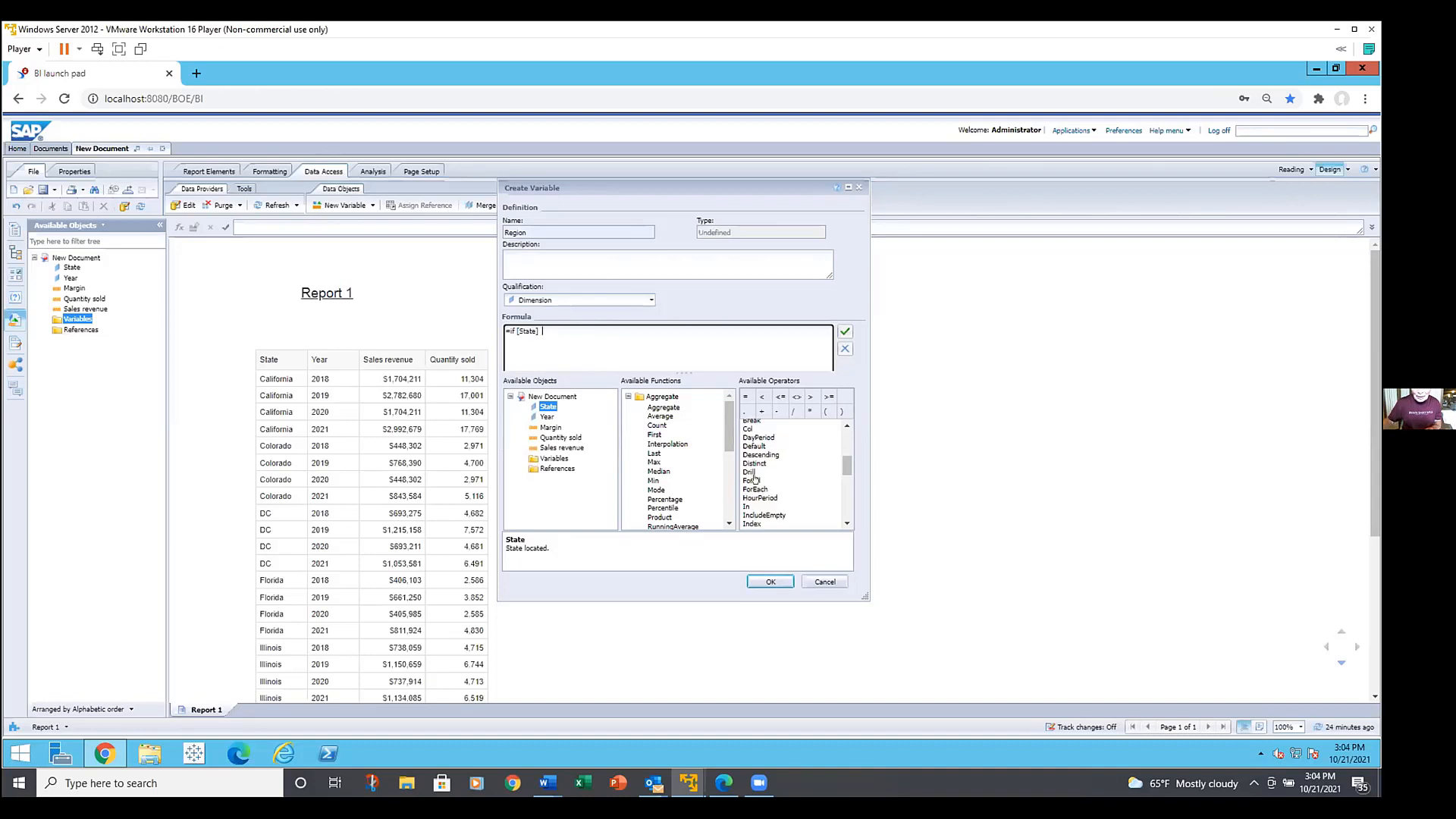
{"action": "scroll", "coordinate": [755, 478], "scroll_direction": "down", "scroll_amount": 3}
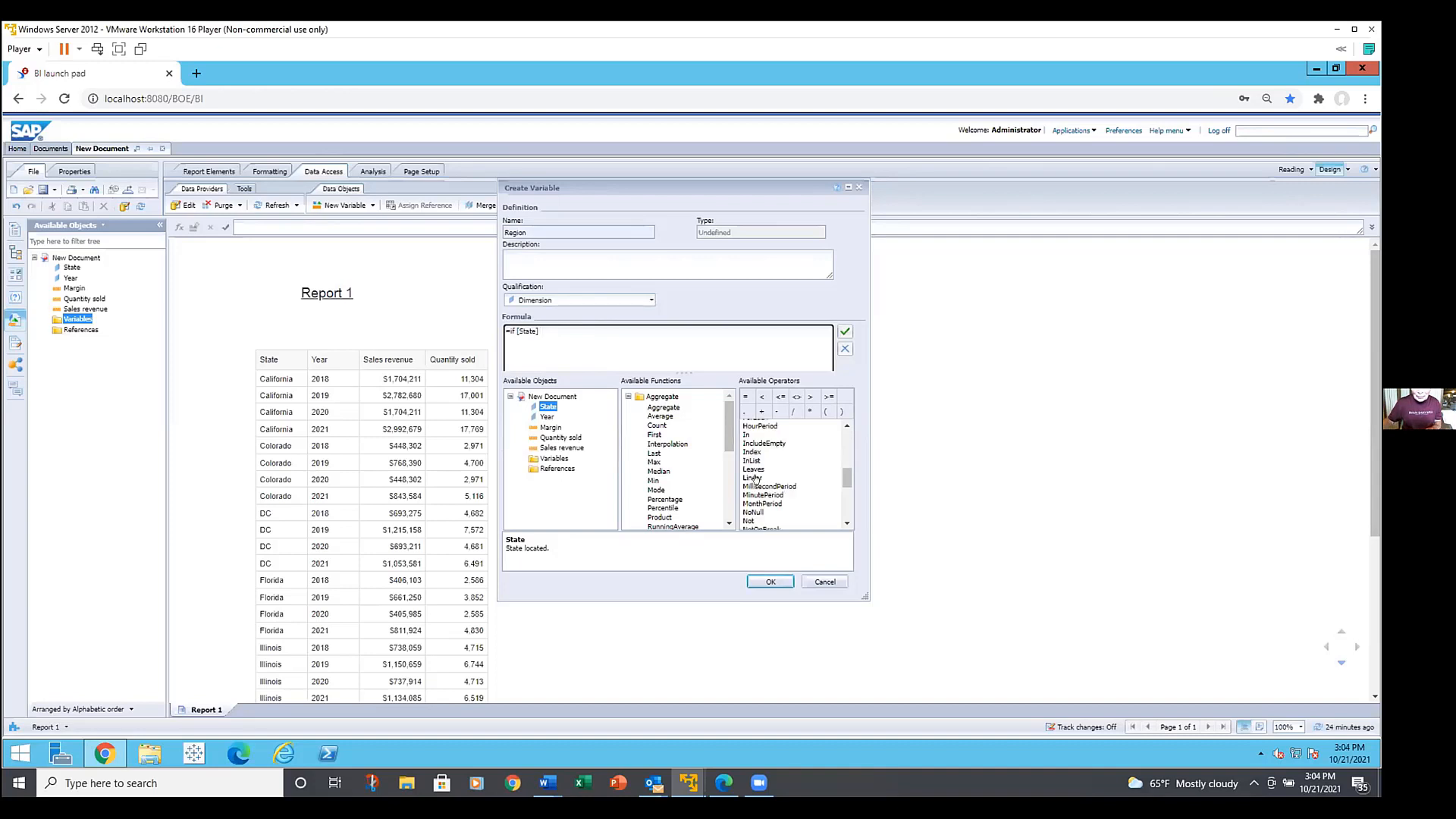
{"action": "double_click", "coordinate": [751, 460]}
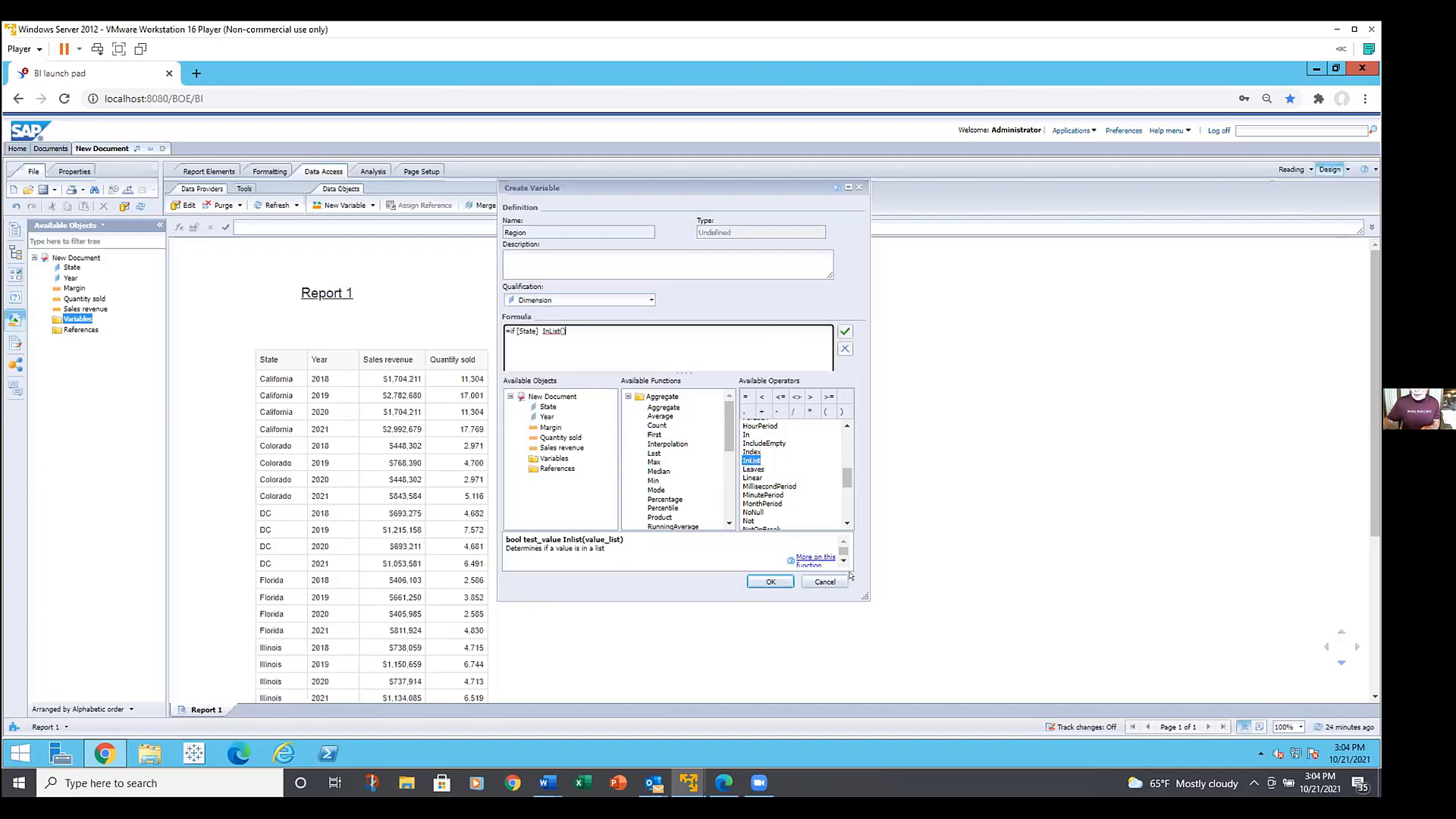
{"action": "left_click", "coordinate": [804, 557]}
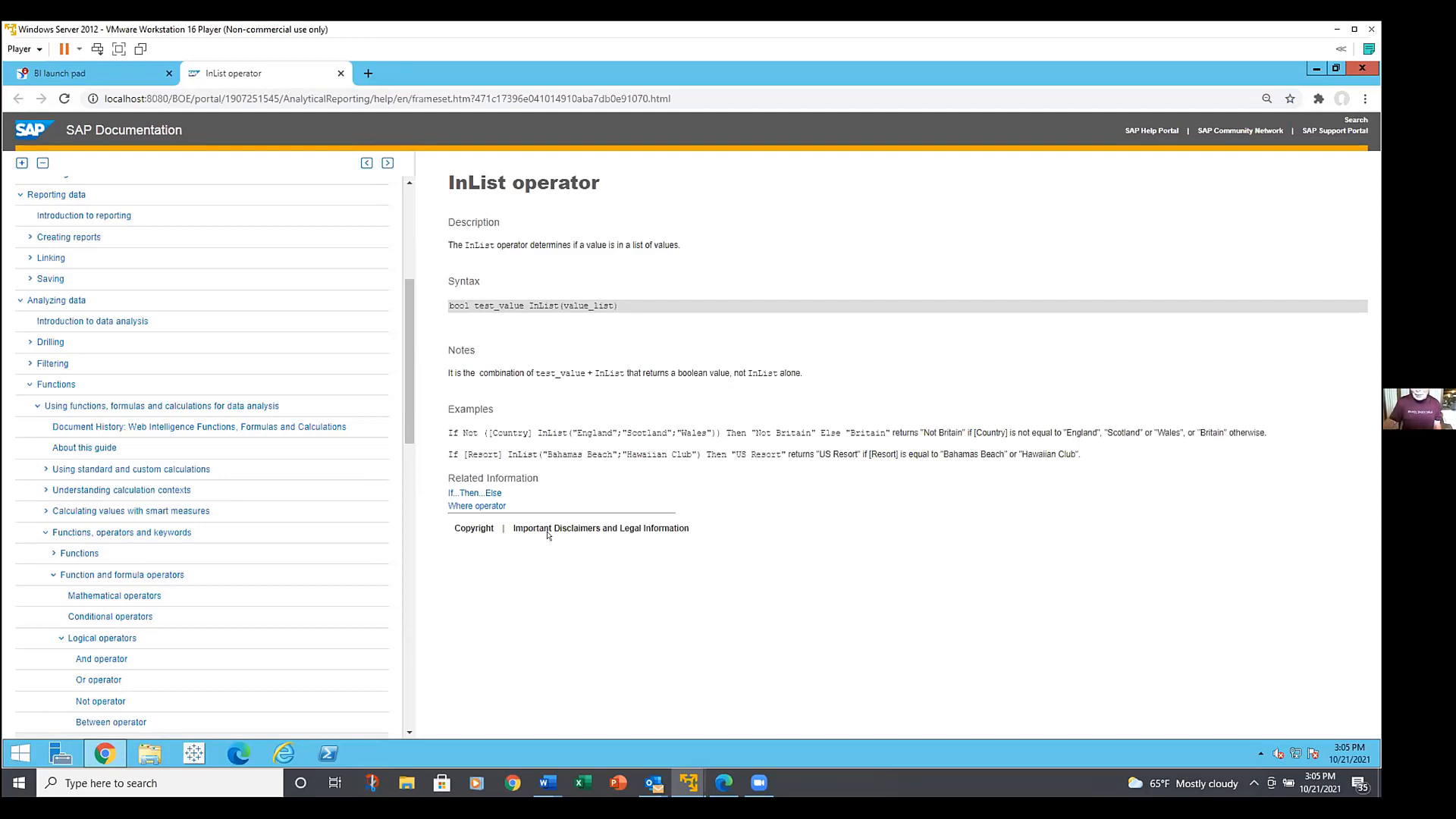
{"action": "left_click", "coordinate": [341, 71]}
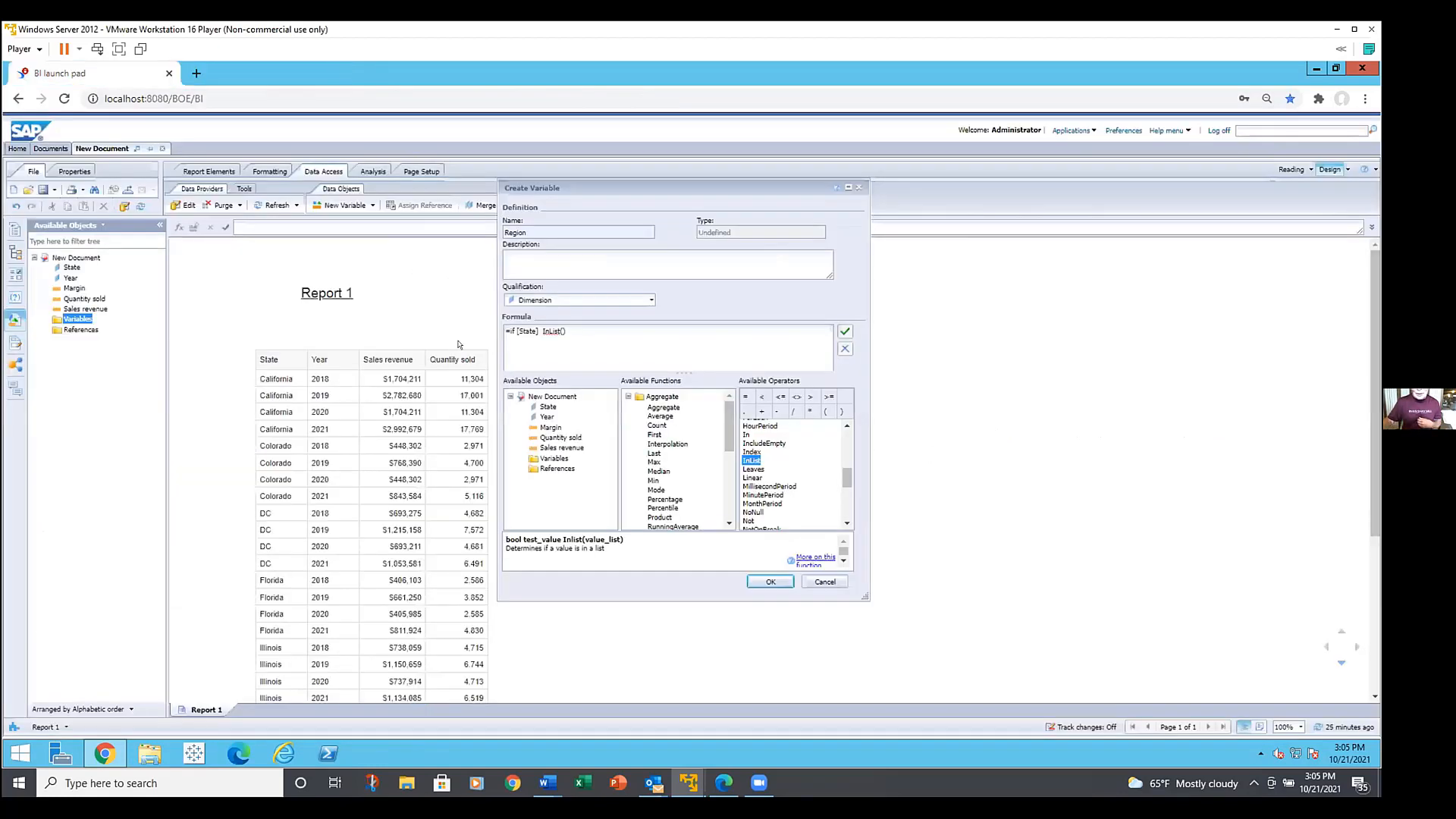
- Insert California and Colorado from the State list of values as the InList arguments in the Region formula
{"action": "left_click", "coordinate": [560, 327]}
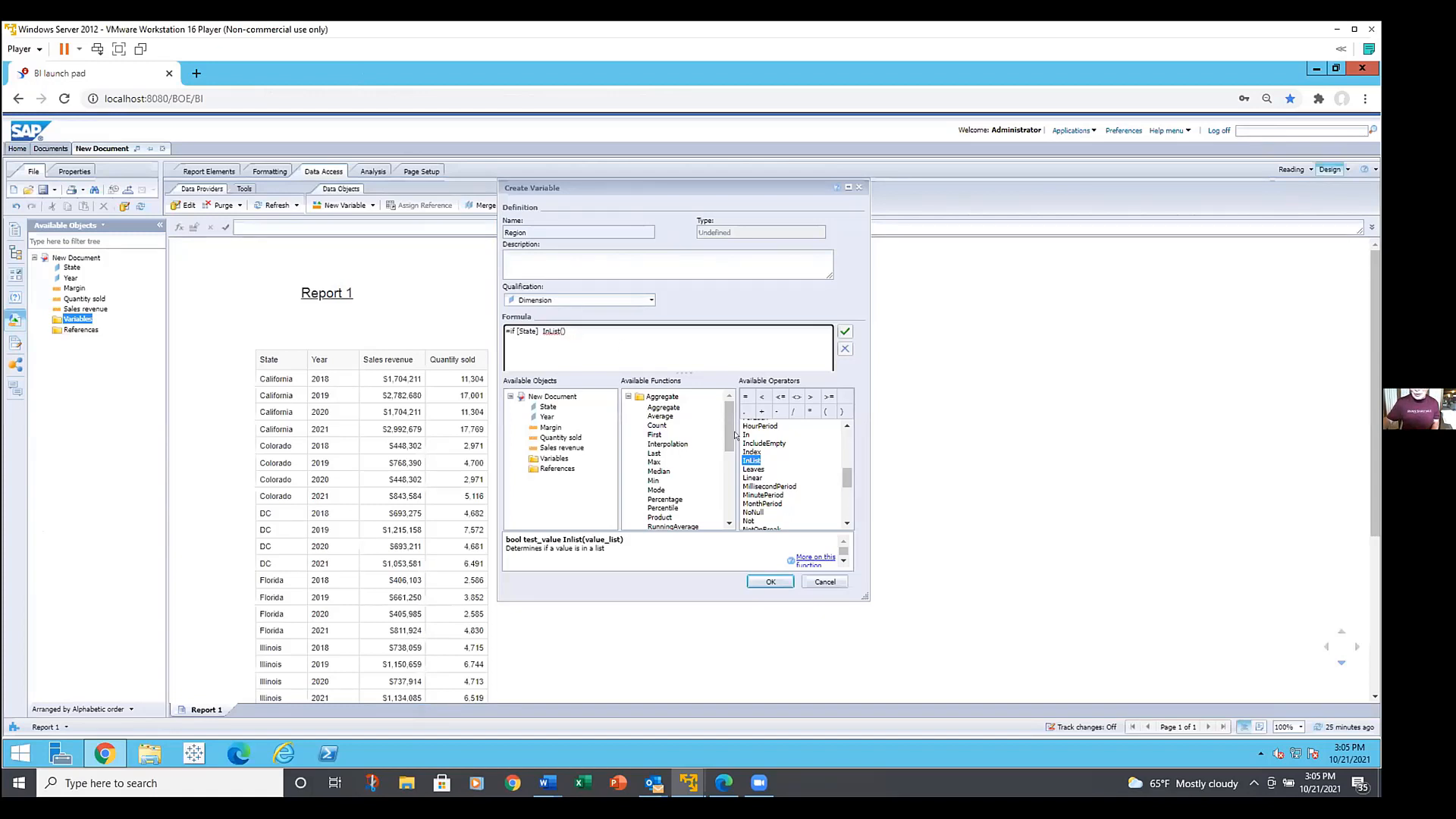
{"action": "left_click_drag", "start_coordinate": [847, 477], "coordinate": [857, 425]}
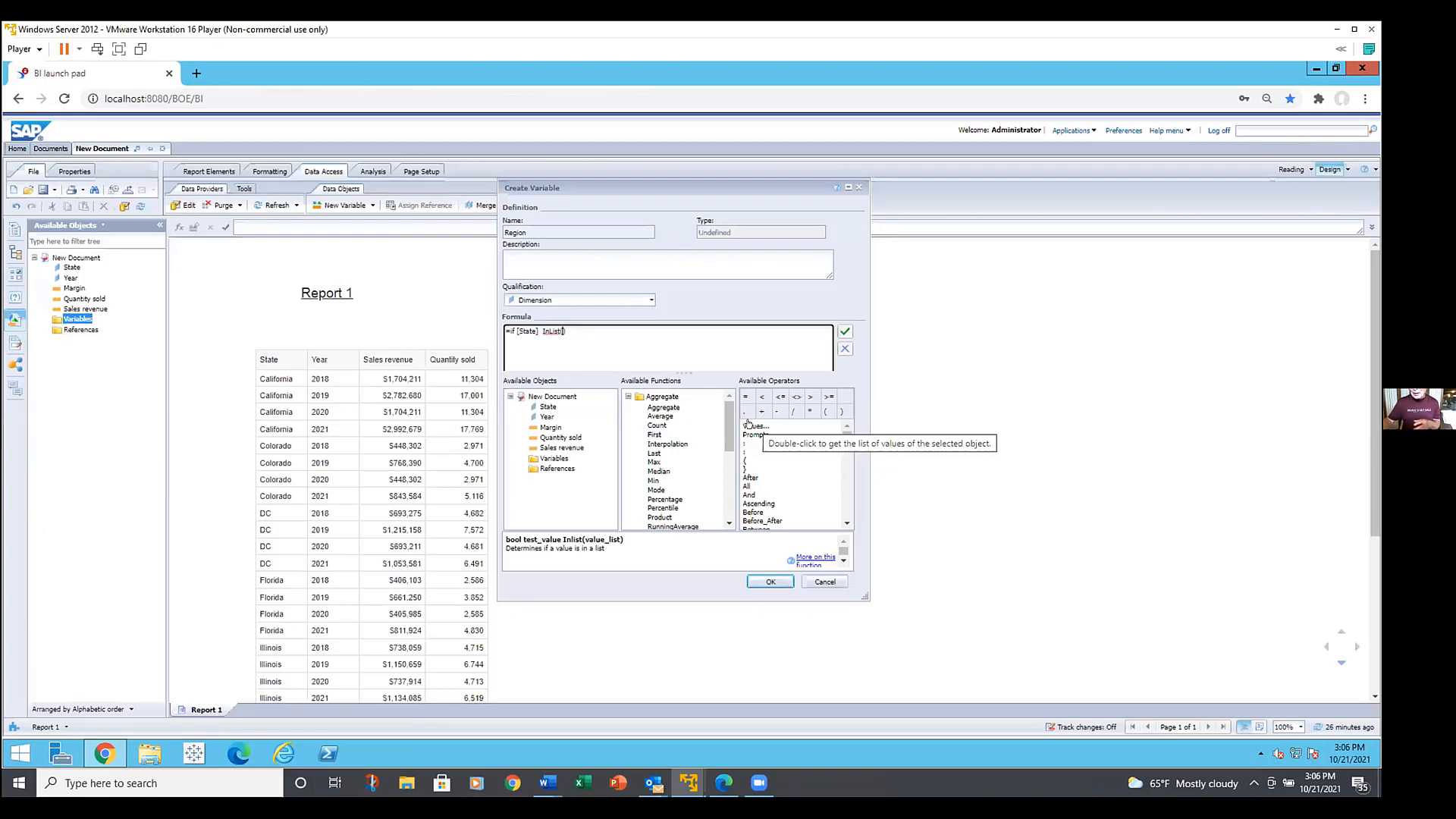
{"action": "left_click", "coordinate": [748, 424]}
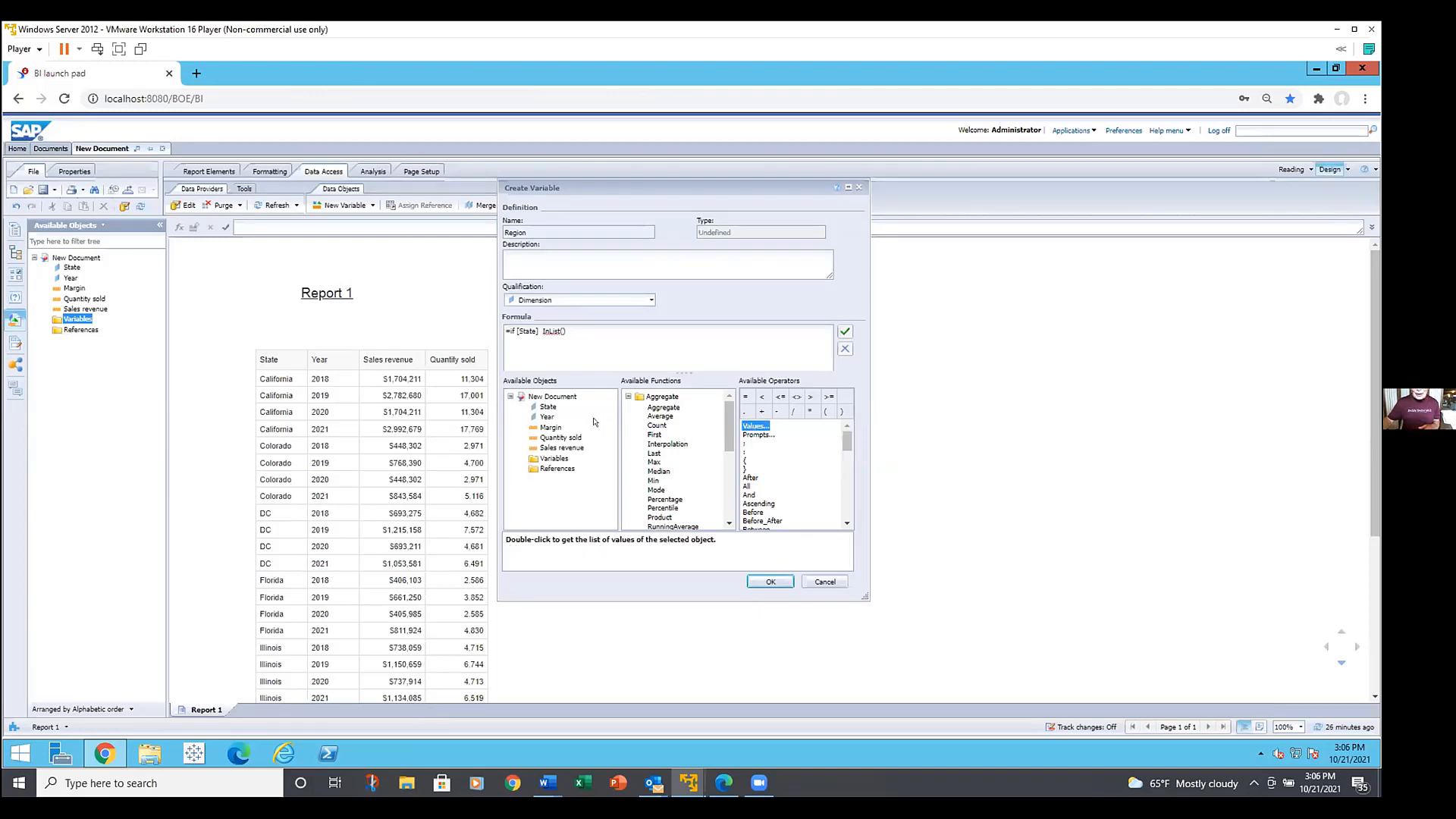
{"action": "left_click", "coordinate": [547, 406]}
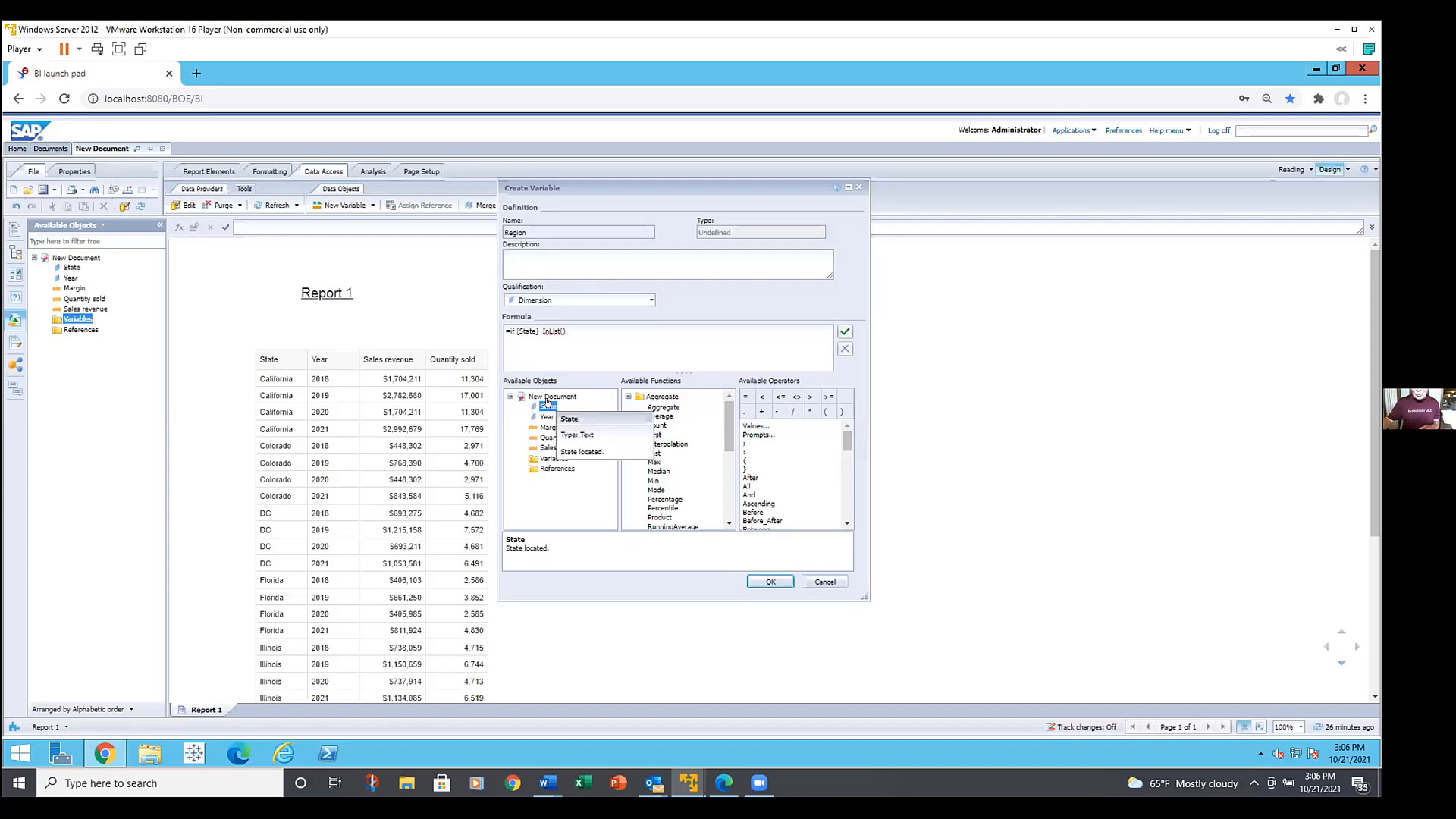
{"action": "left_click", "coordinate": [747, 426]}
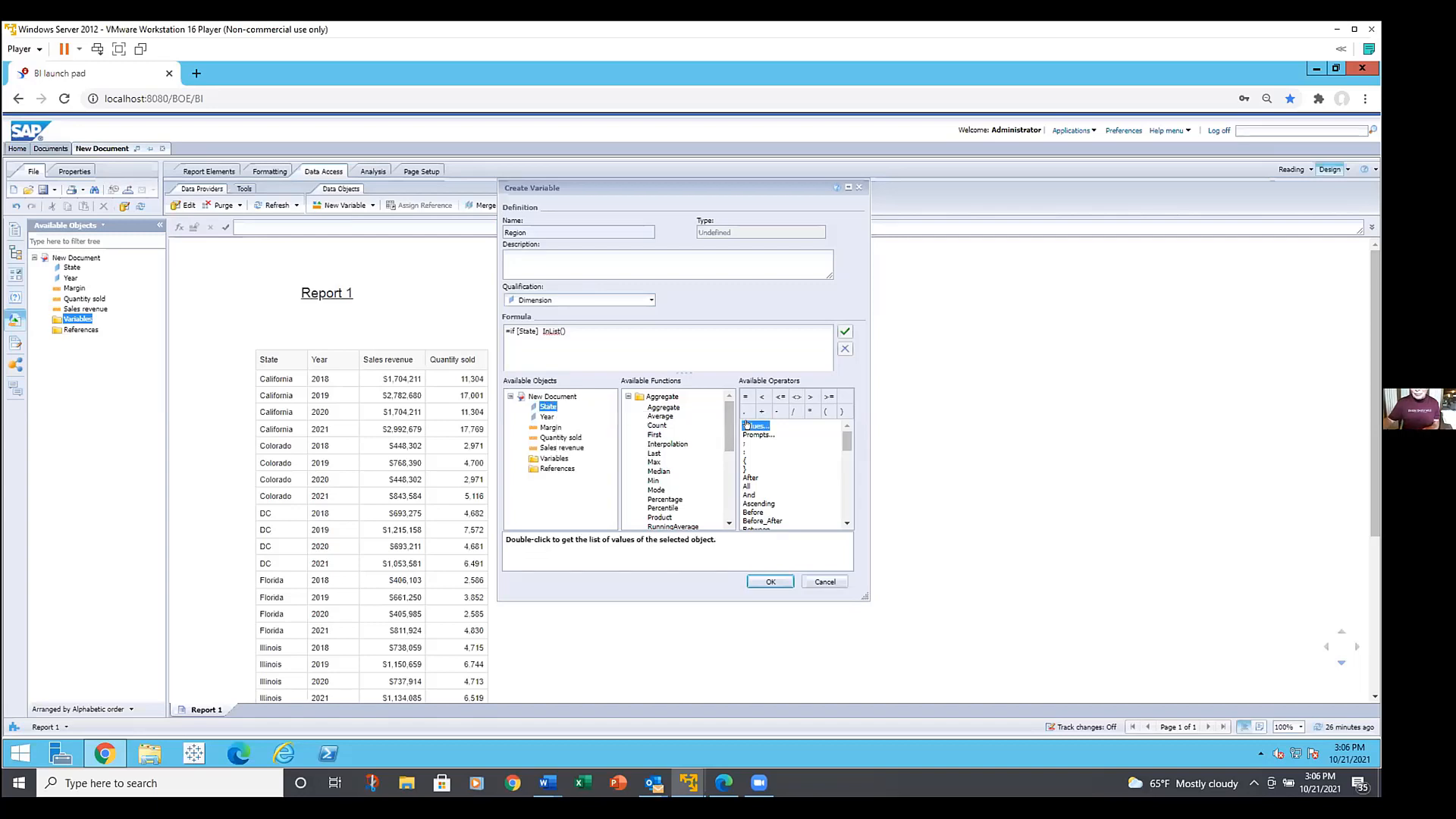
{"action": "double_click", "coordinate": [747, 425]}
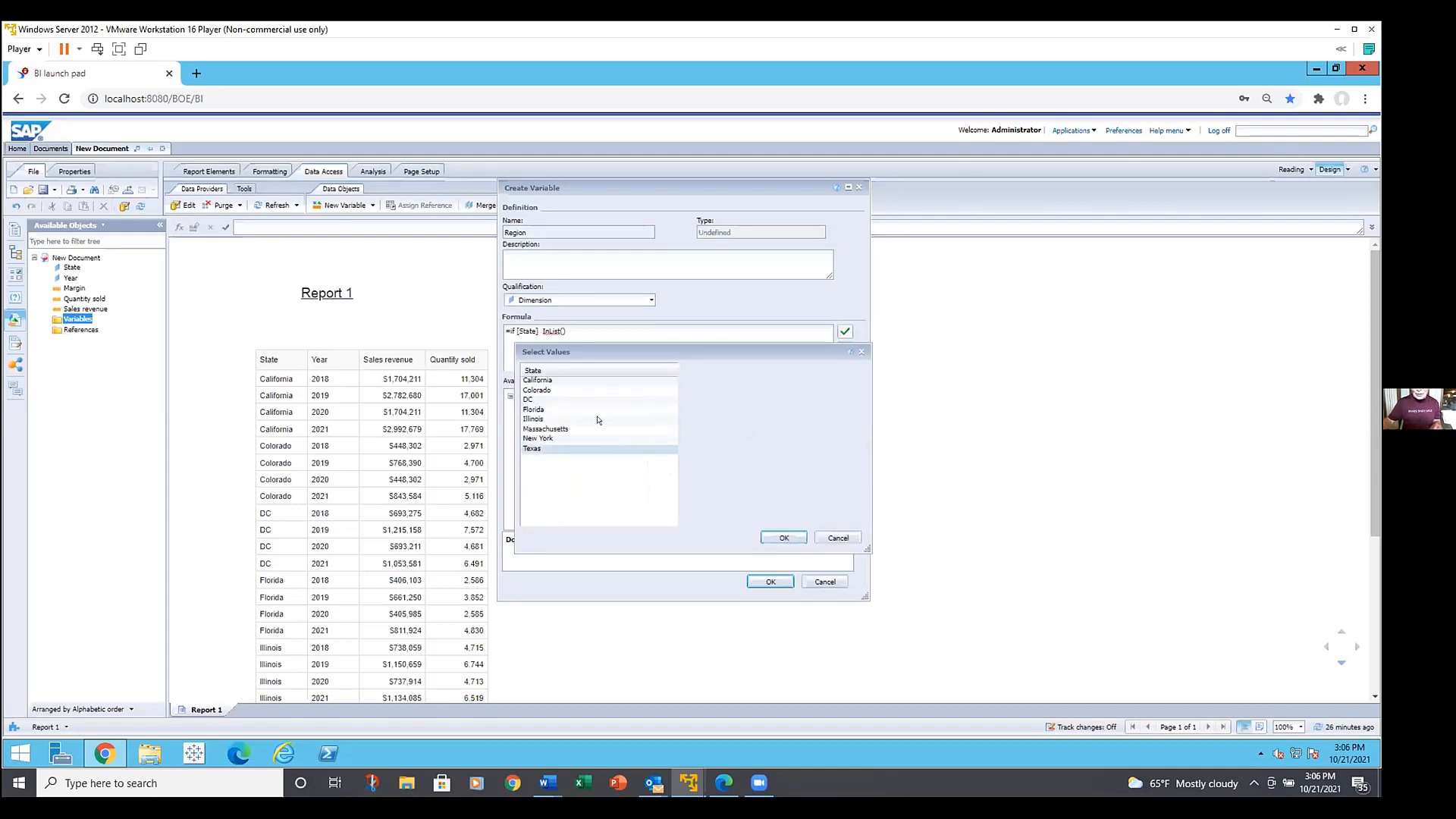
{"action": "left_click", "coordinate": [586, 382]}
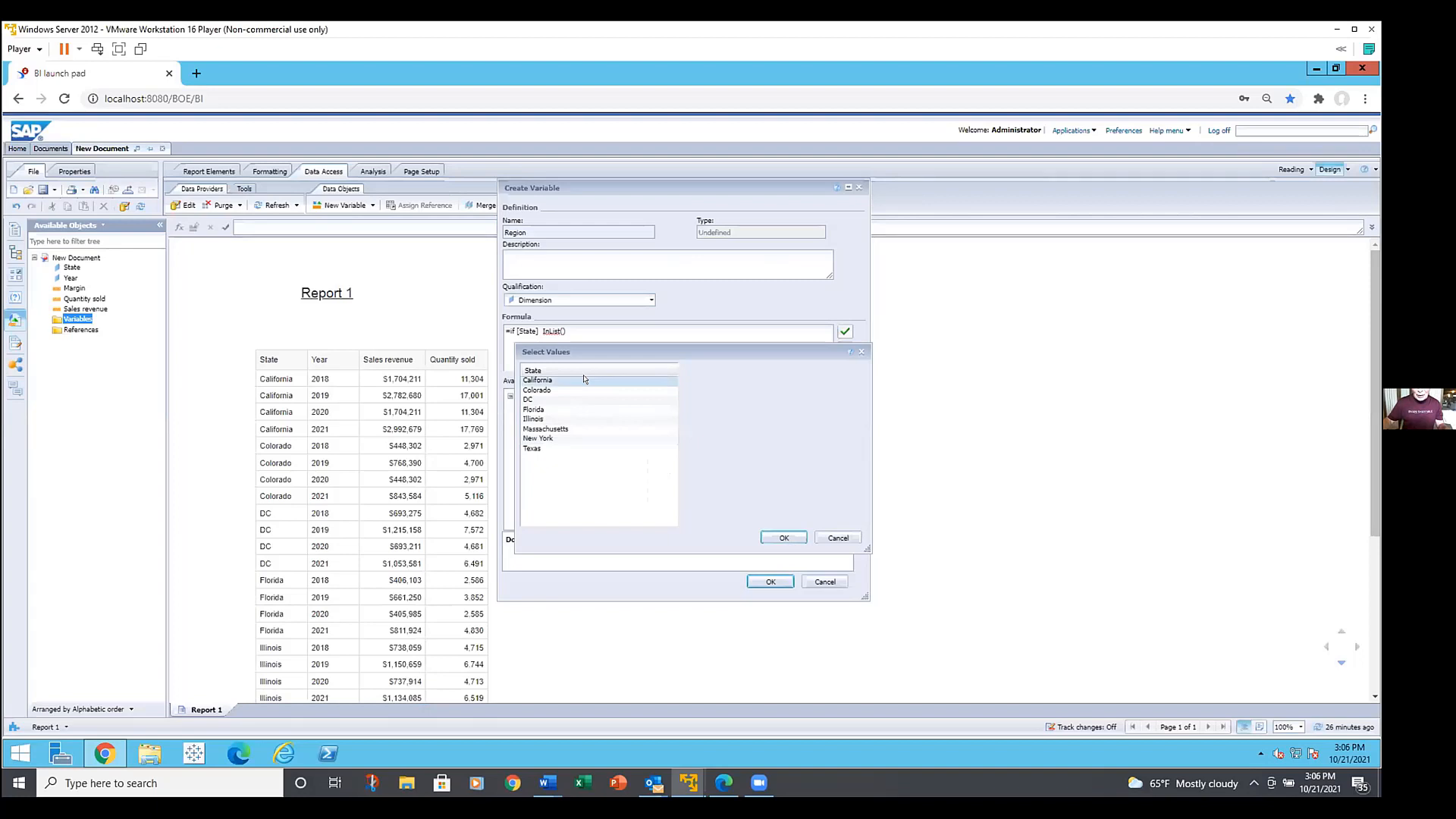
{"action": "left_click", "coordinate": [582, 390], "text": "ctrl"}
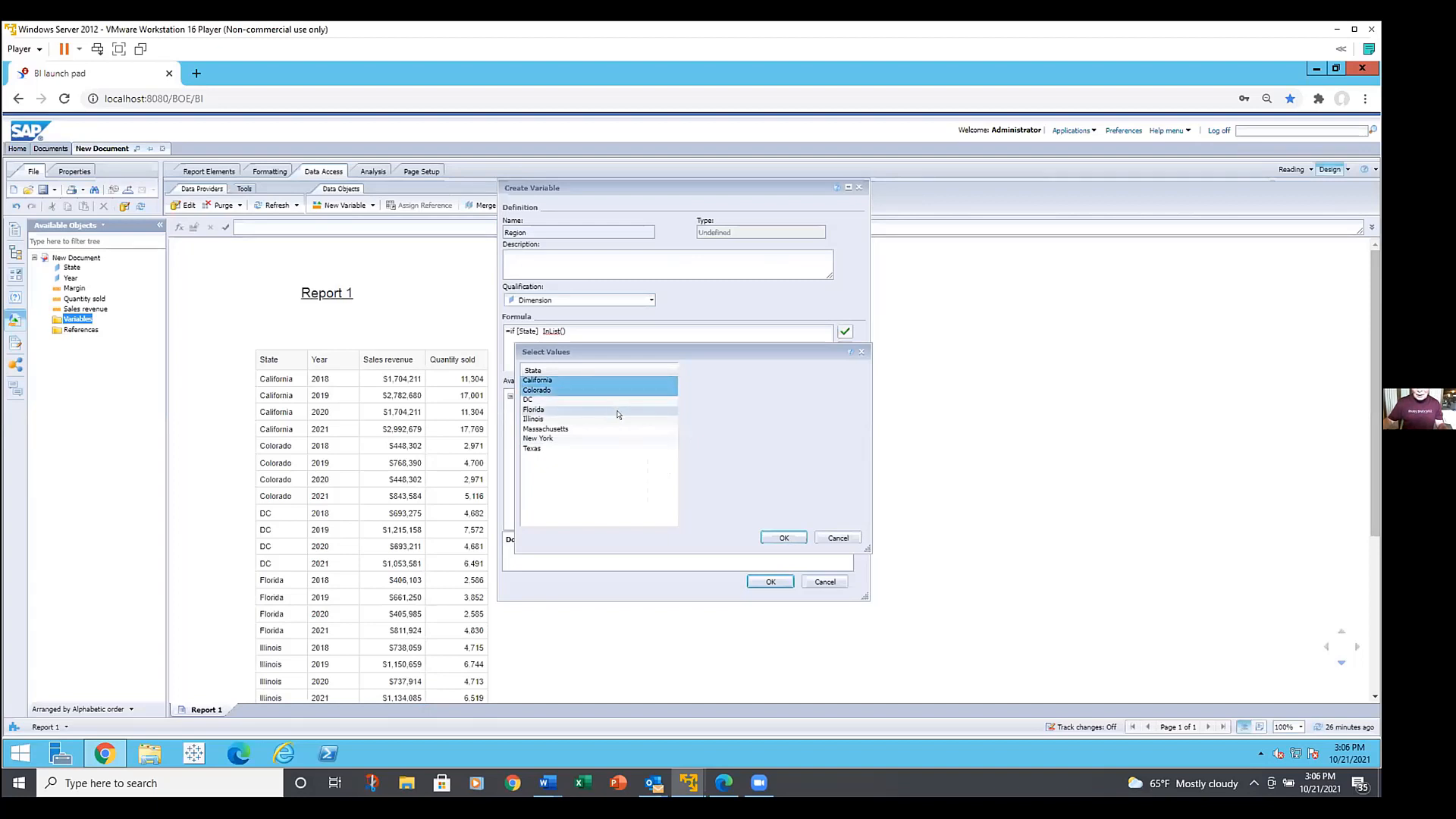
{"action": "left_click", "coordinate": [782, 538]}
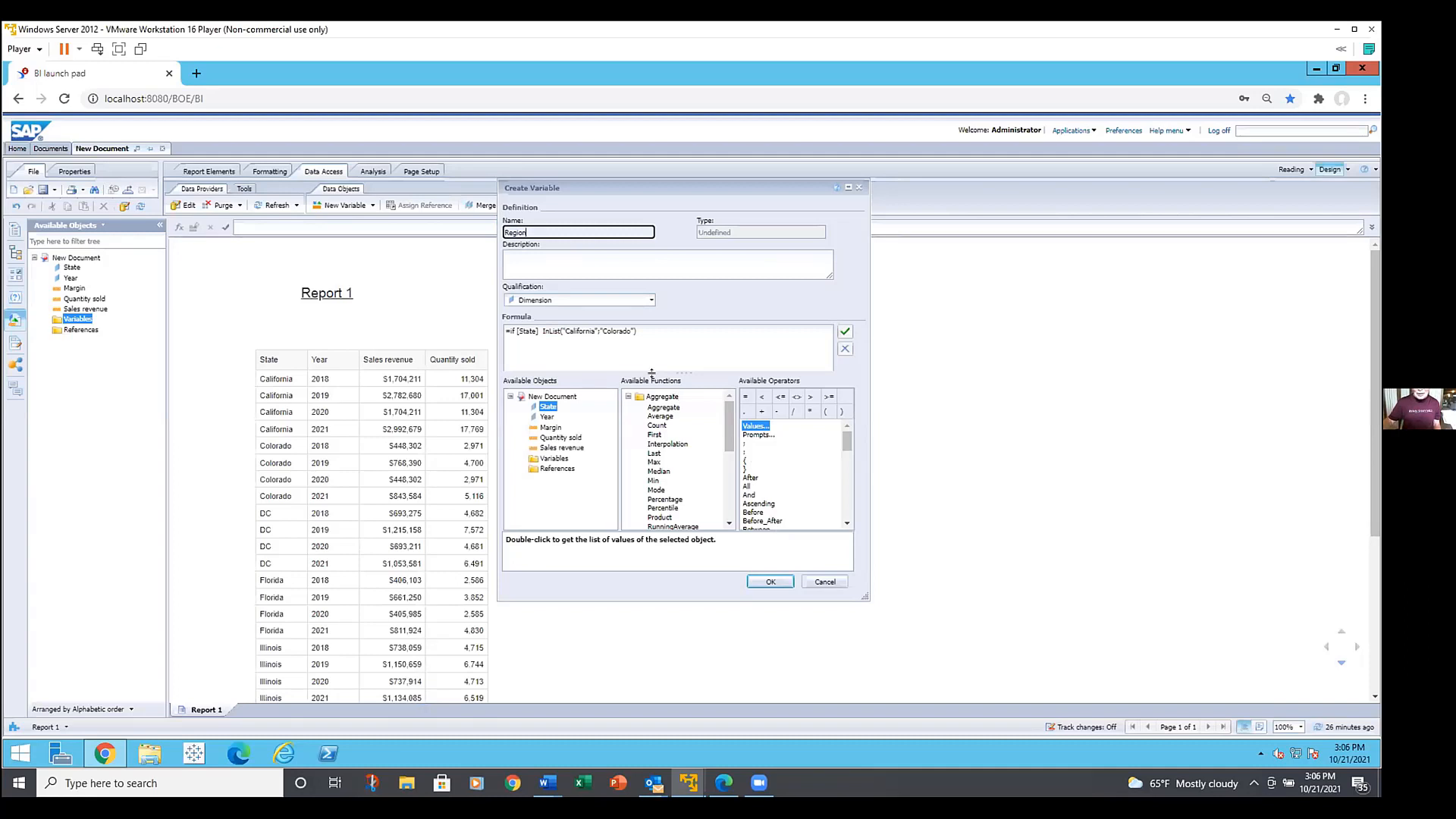
- Complete the Region formula with then "West Coast", validate it and save the variable
{"action": "left_click", "coordinate": [675, 326]}
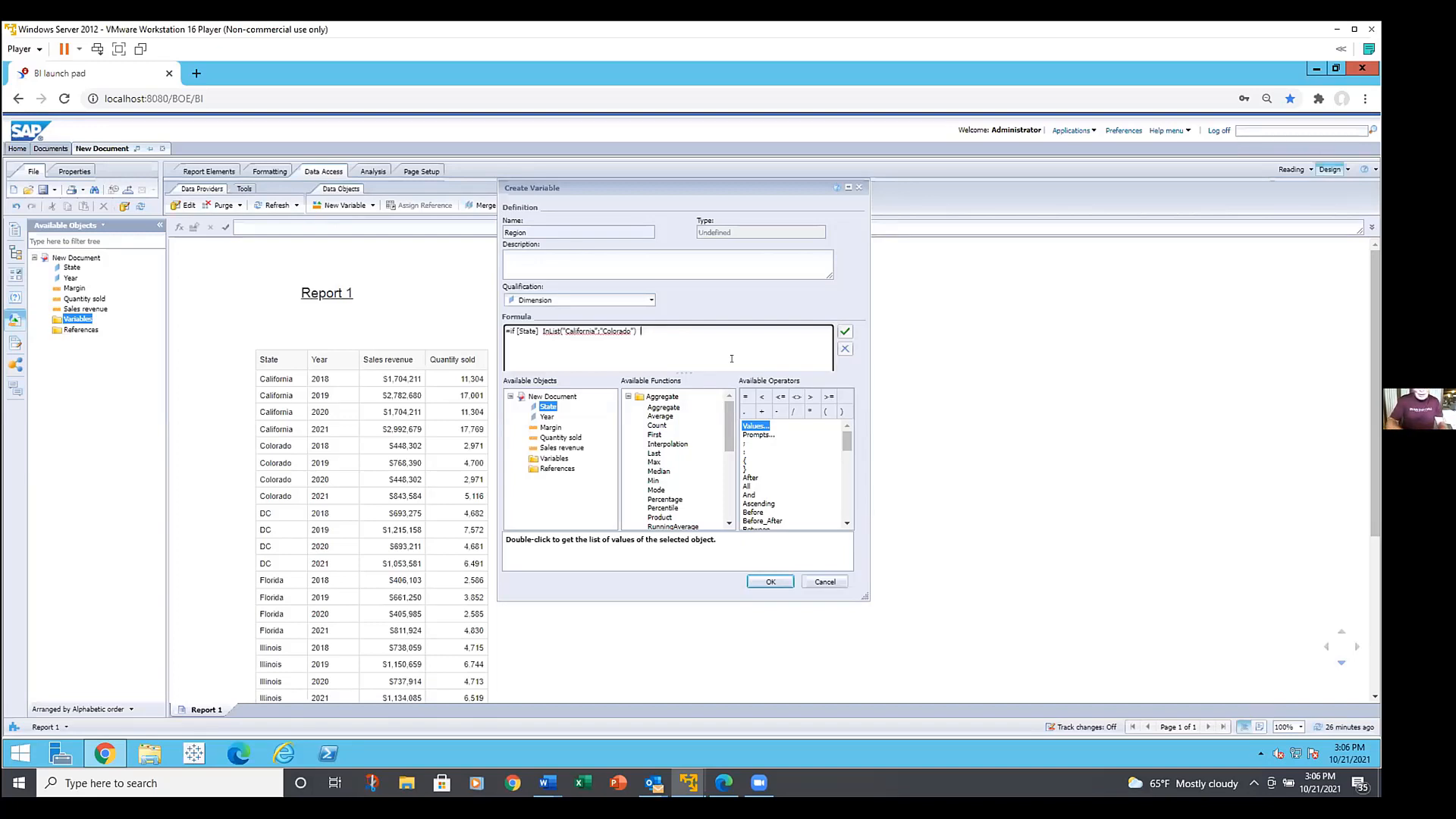
{"action": "type", "text": "hen"}
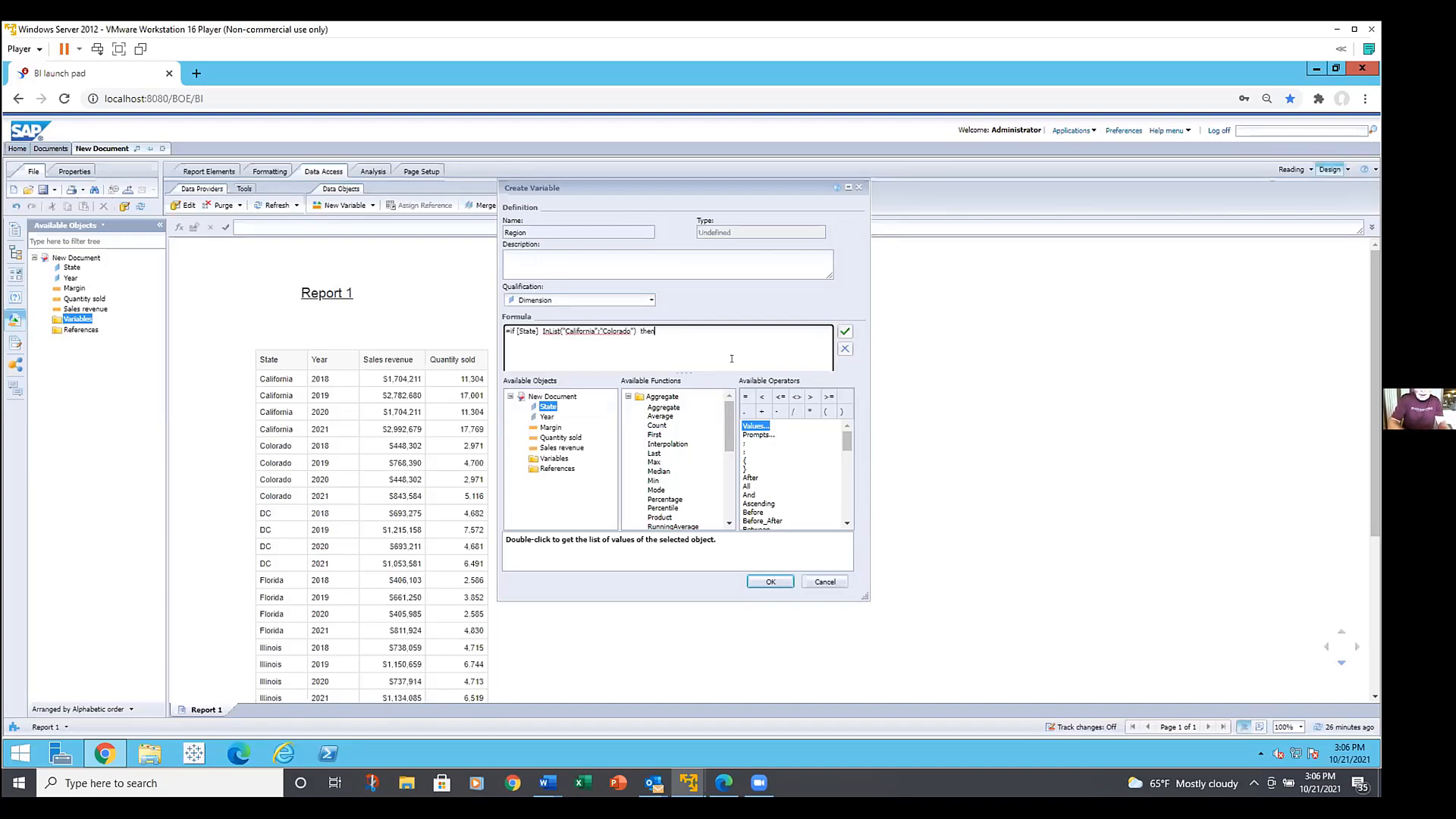
{"action": "type", "text": " \"West Coa"}
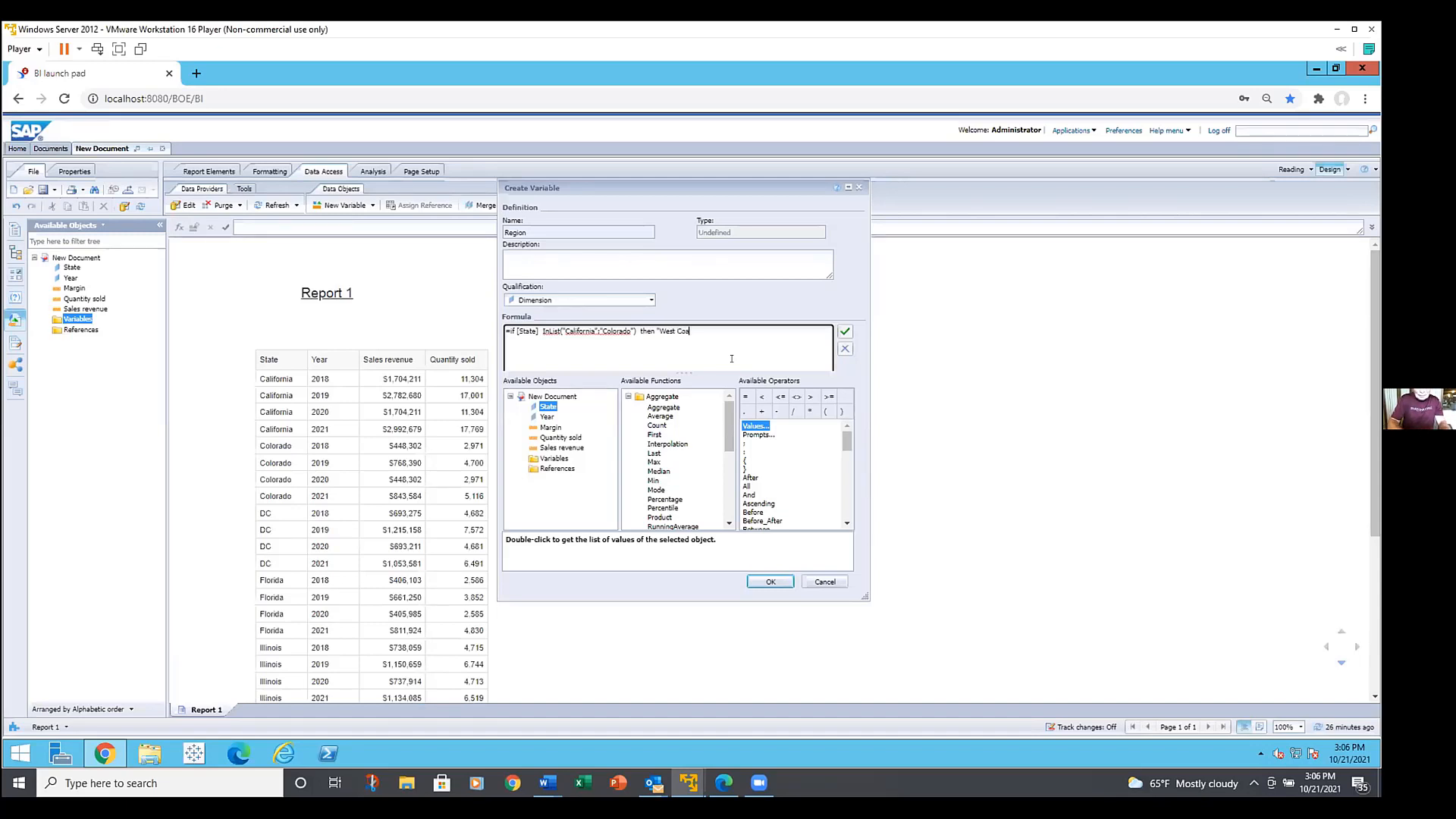
{"action": "type", "text": "st"}
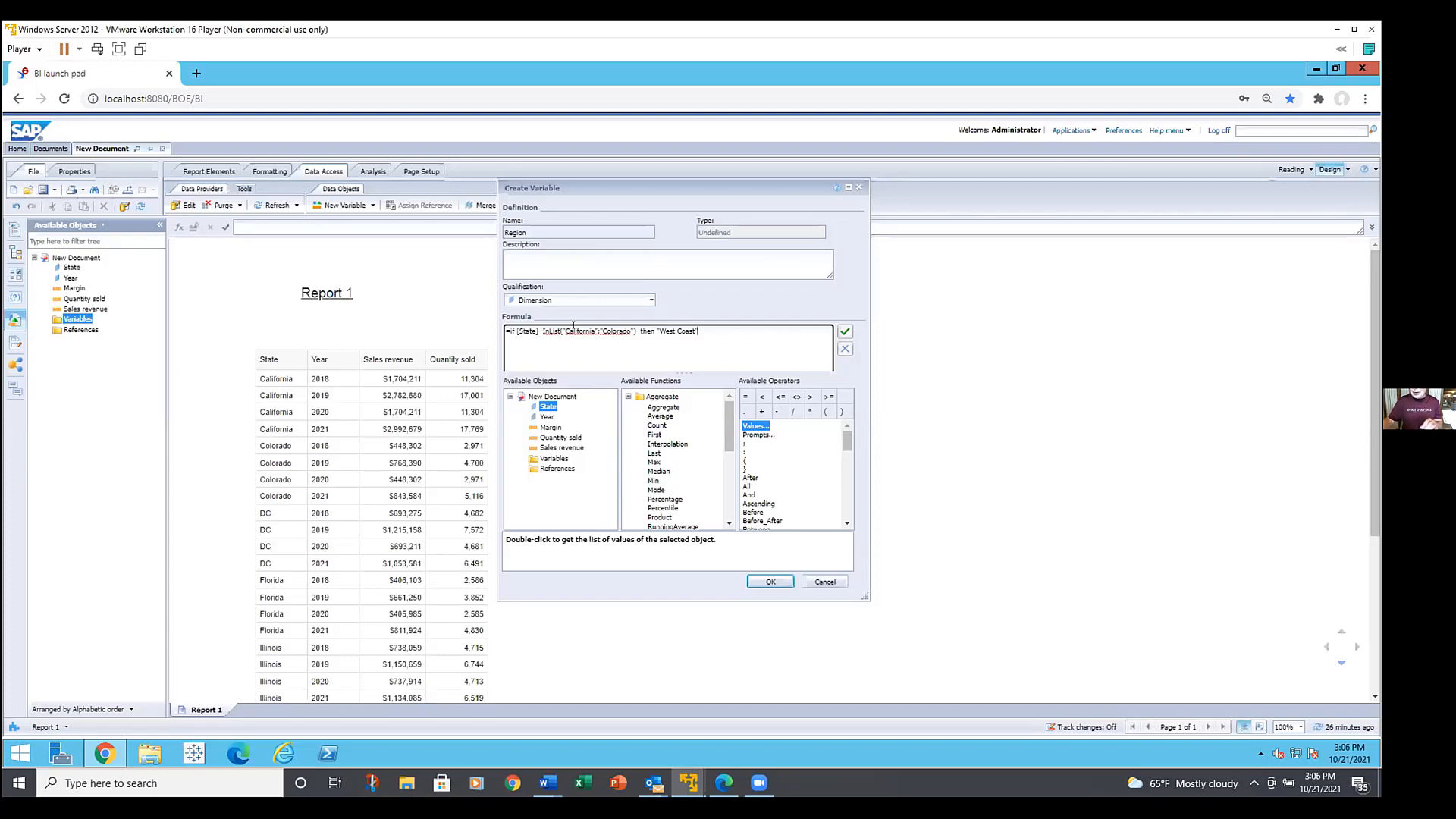
{"action": "left_click", "coordinate": [842, 332]}
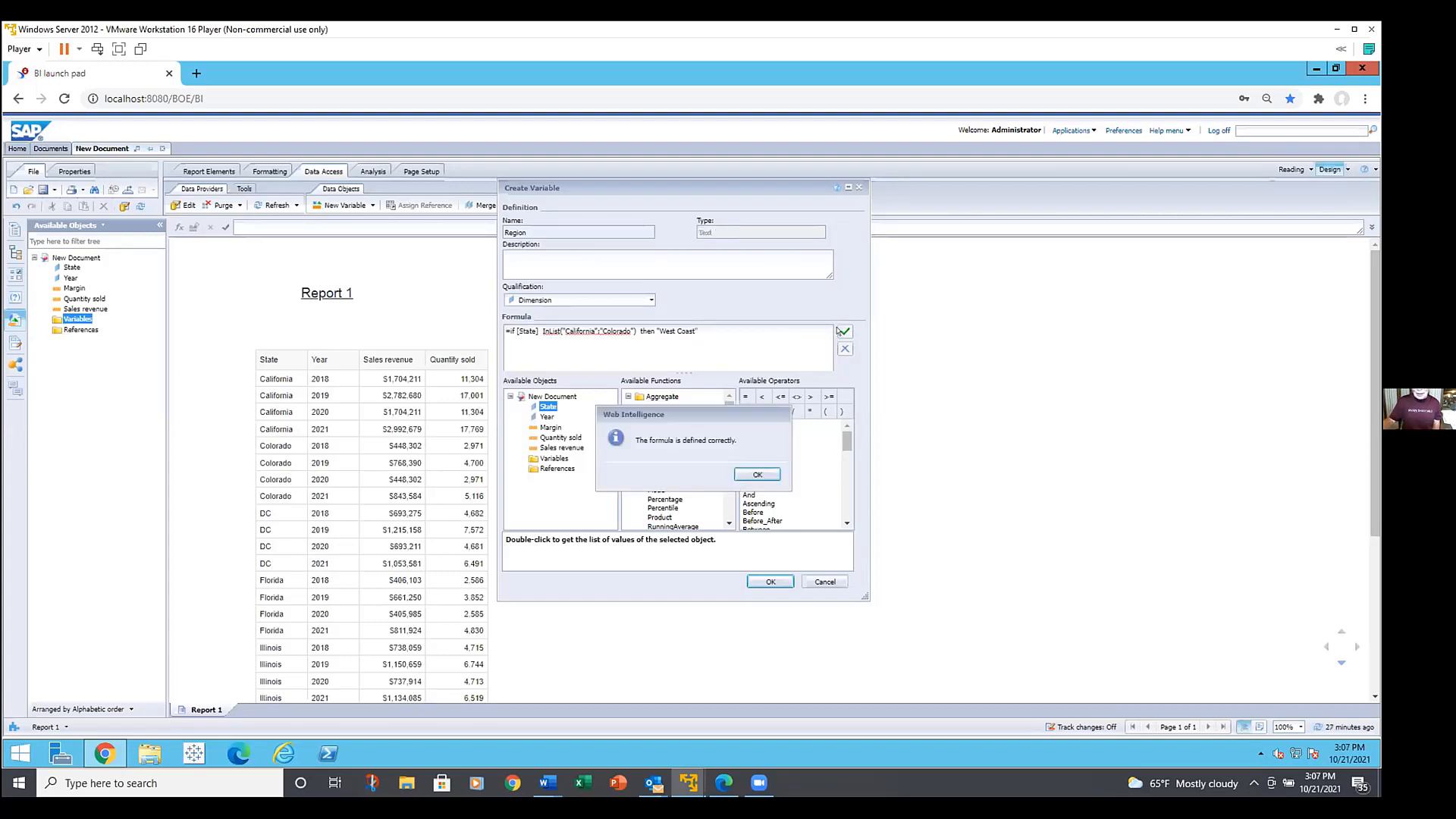
{"action": "left_click", "coordinate": [752, 472]}
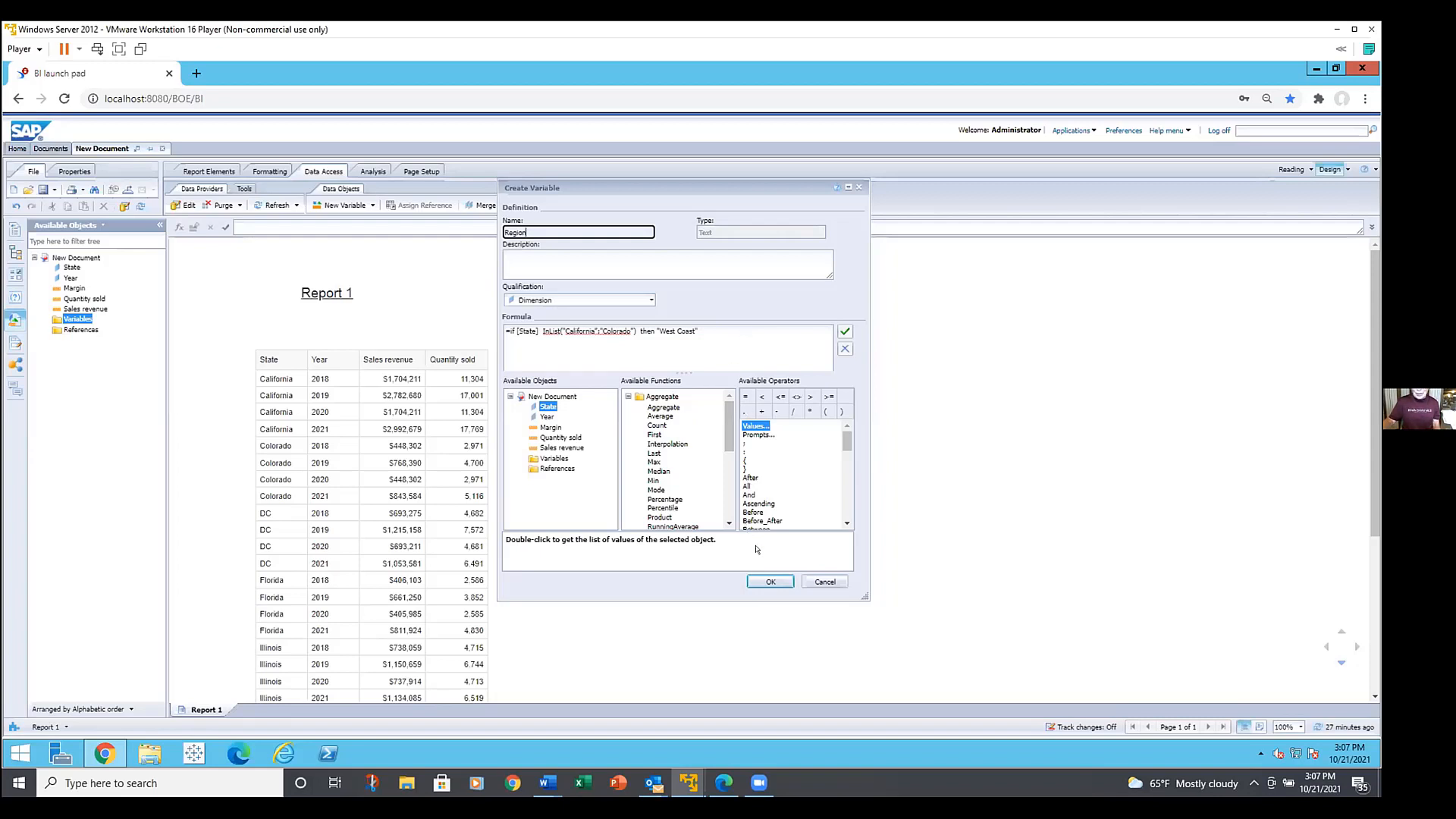
{"action": "left_click", "coordinate": [765, 576]}
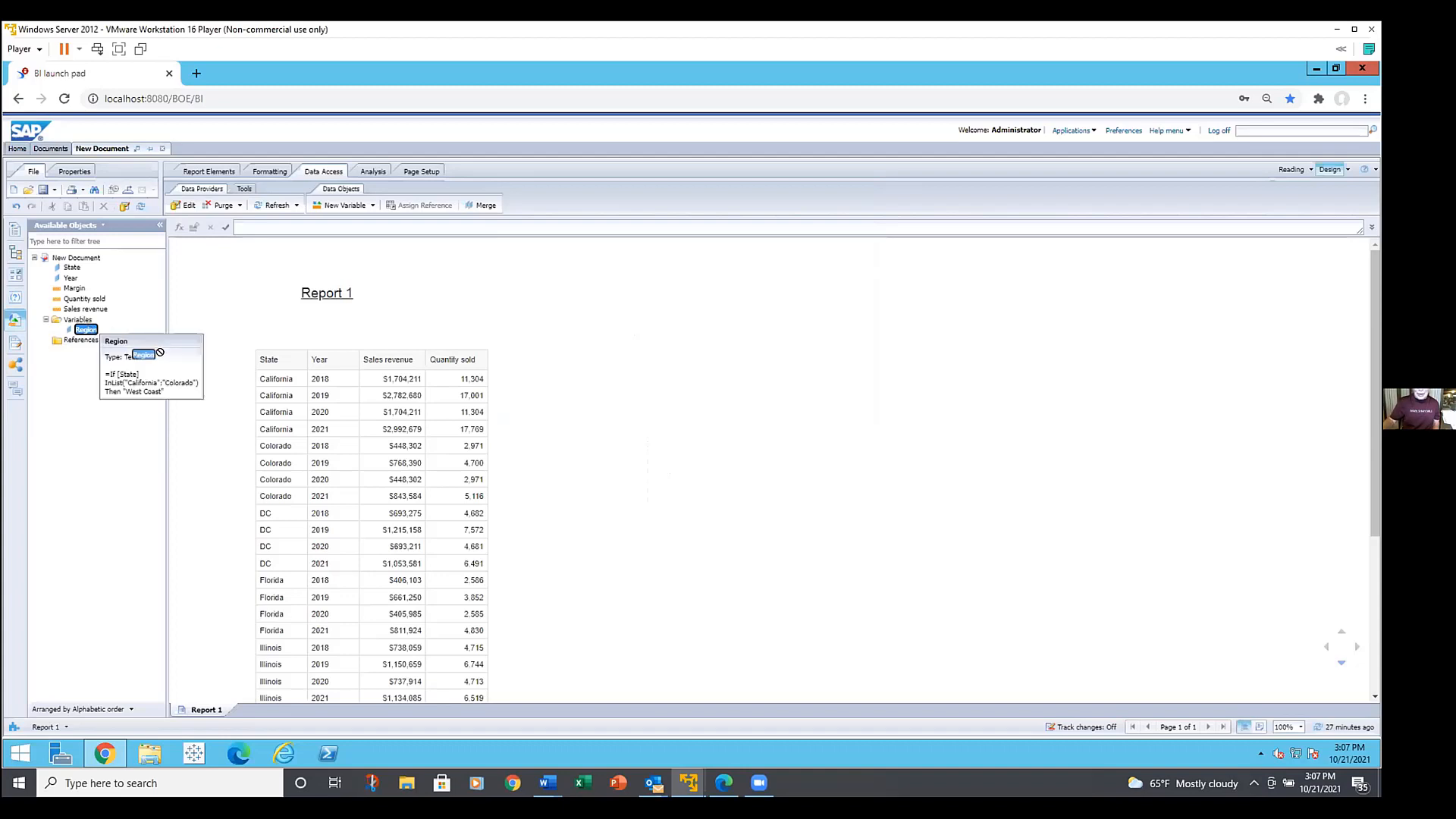
- Add the Region variable to the table as a column before State and review its values down the rows
{"action": "left_click_drag", "start_coordinate": [85, 329], "coordinate": [257, 374]}
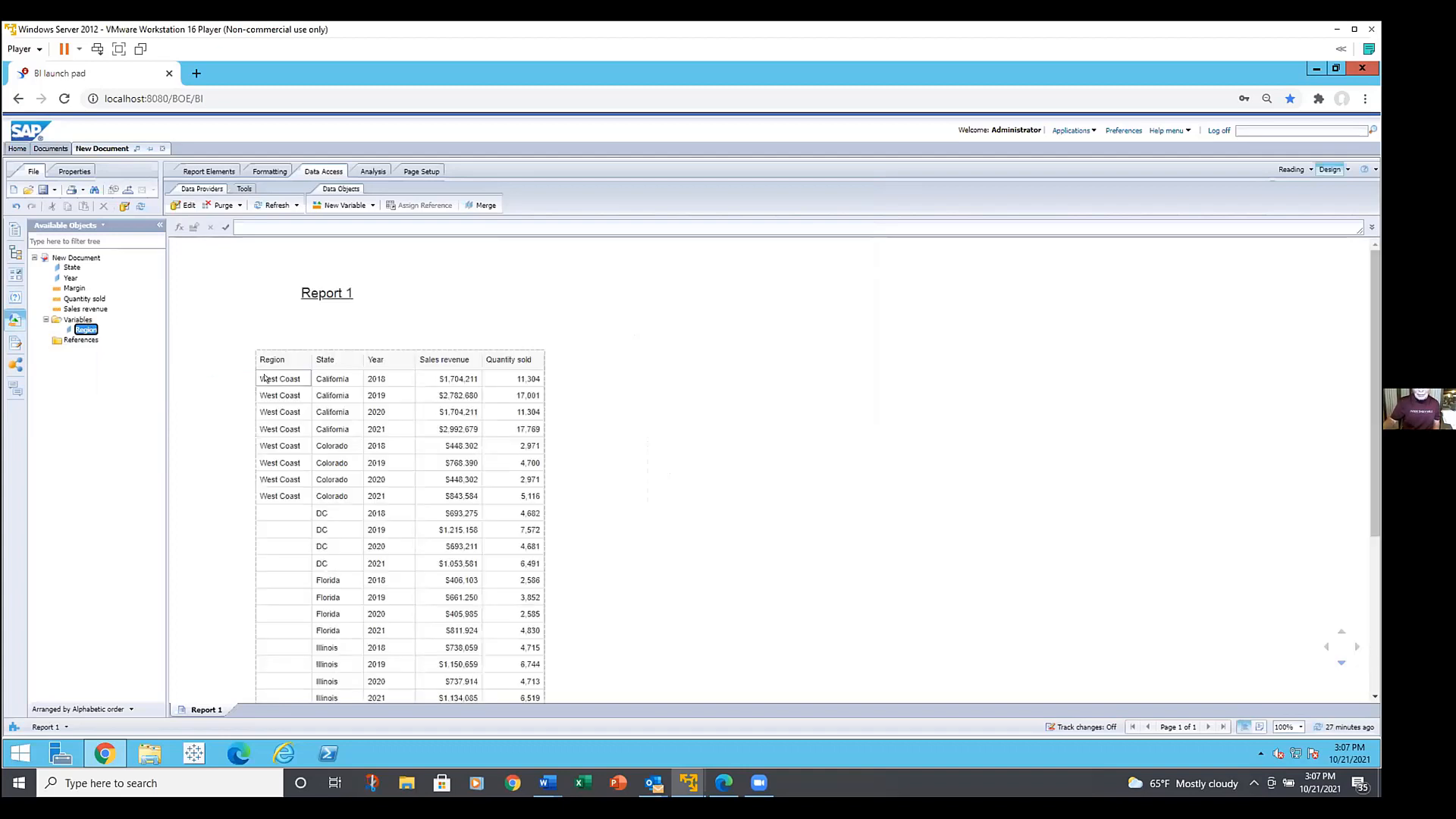
{"action": "scroll", "coordinate": [275, 378], "scroll_direction": "down", "scroll_amount": 3}
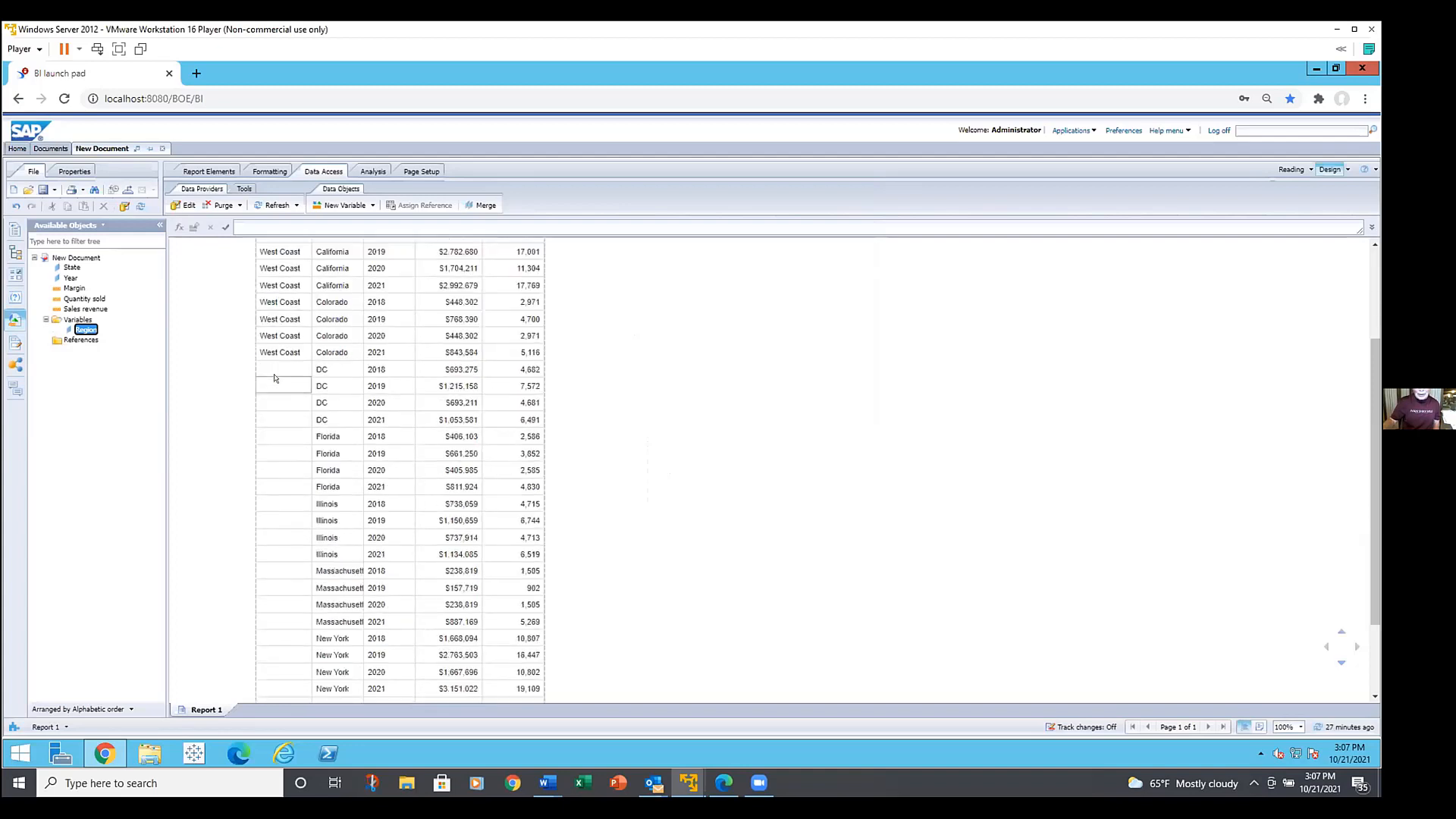
{"action": "scroll", "coordinate": [276, 378], "scroll_direction": "up", "scroll_amount": 3}
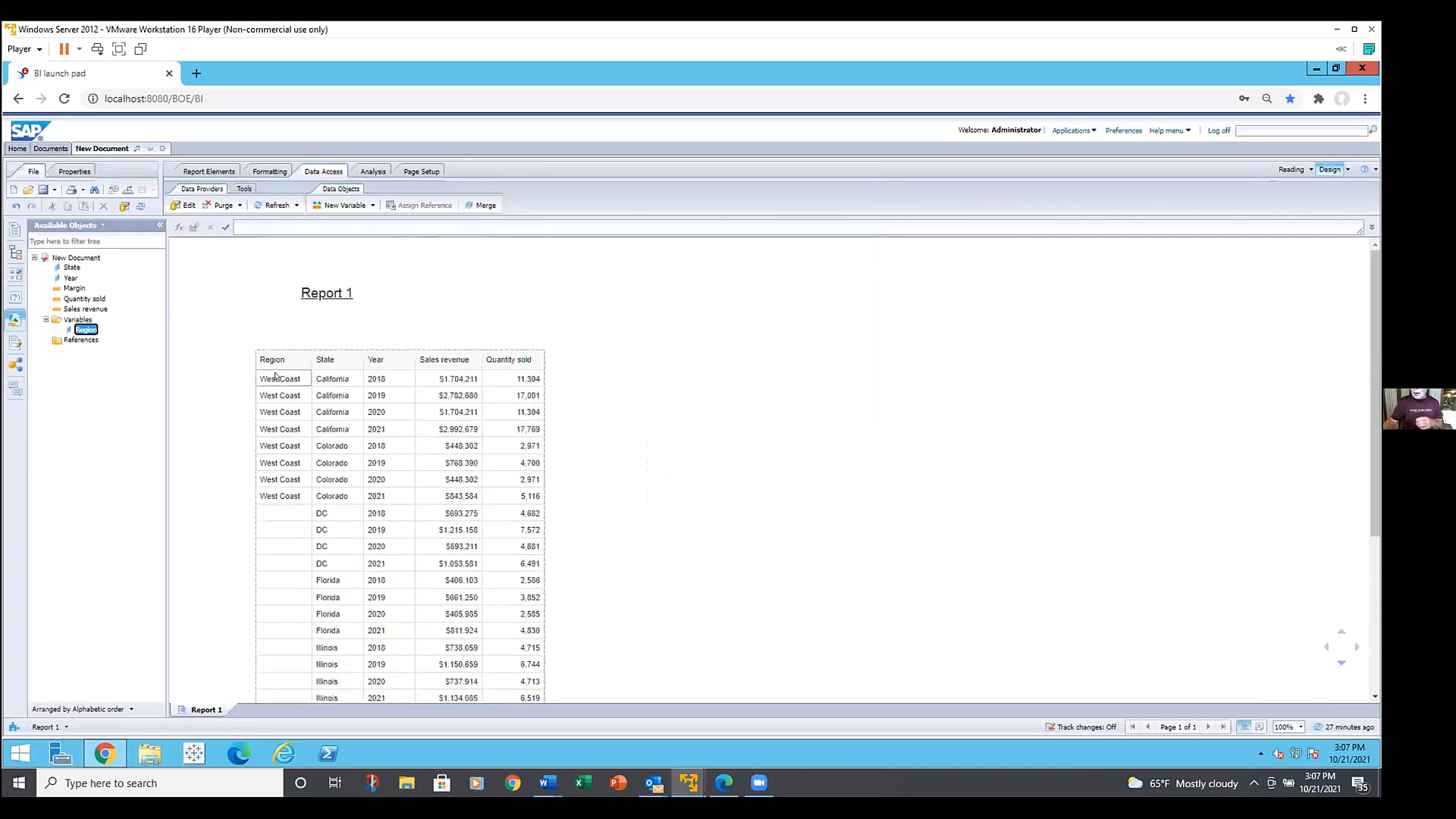
{"action": "left_click", "coordinate": [204, 338]}
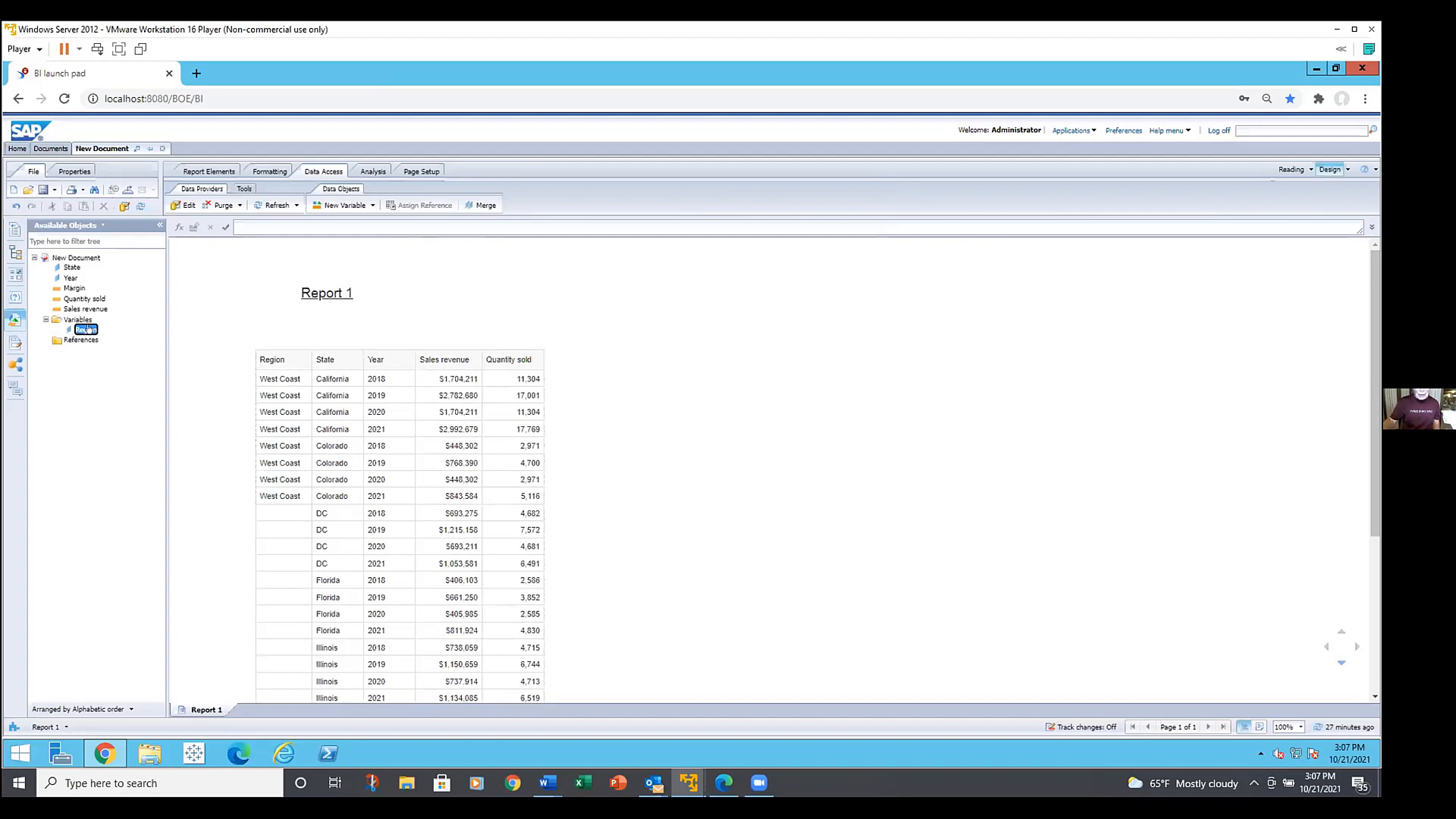
- Open the Region variable for editing and locate the If function in the Misc function group
{"action": "mouse_move", "coordinate": [88, 329]}
{"action": "double_click", "coordinate": [84, 329]}
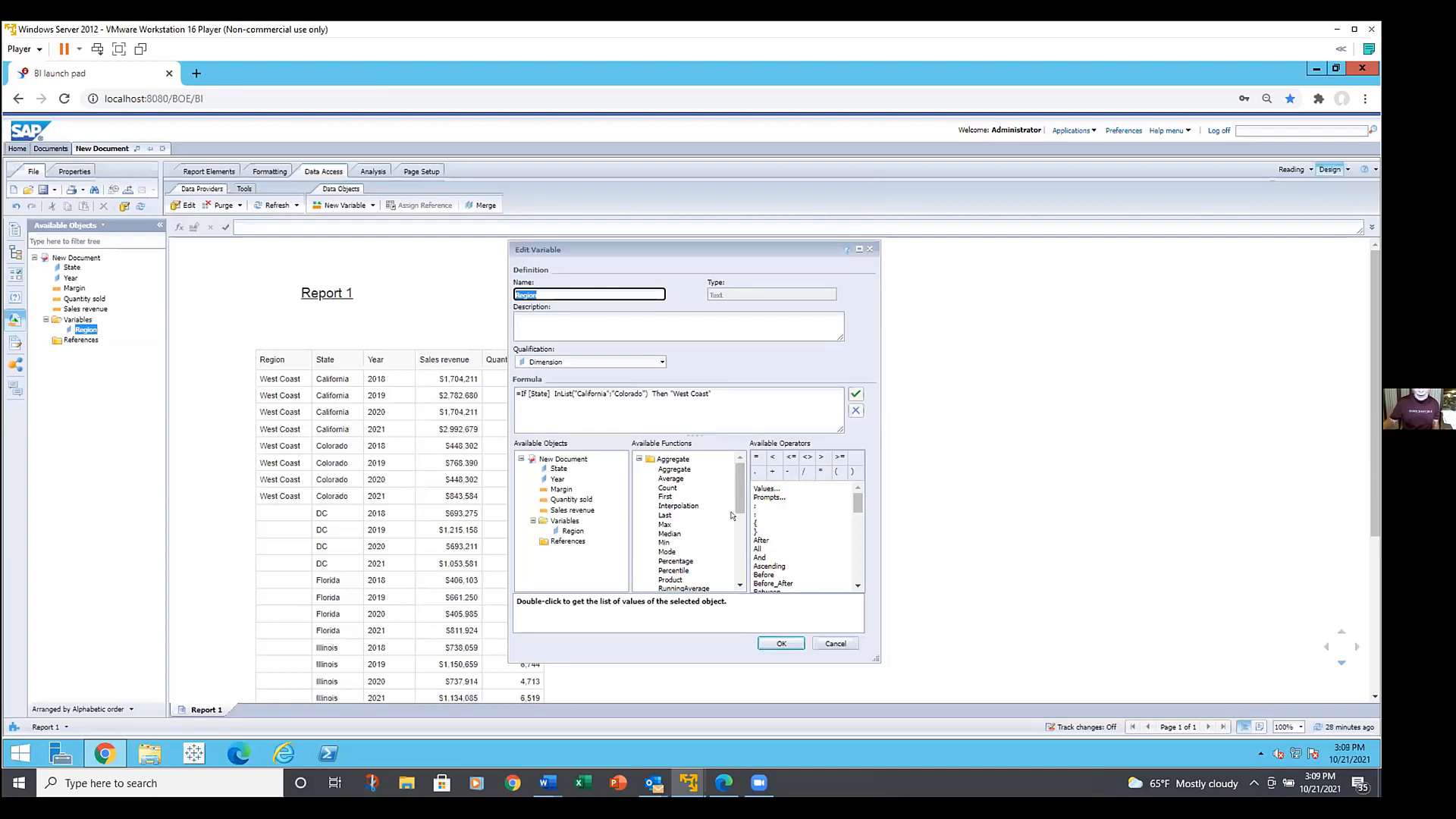
{"action": "scroll", "coordinate": [733, 515], "scroll_direction": "down", "scroll_amount": 5}
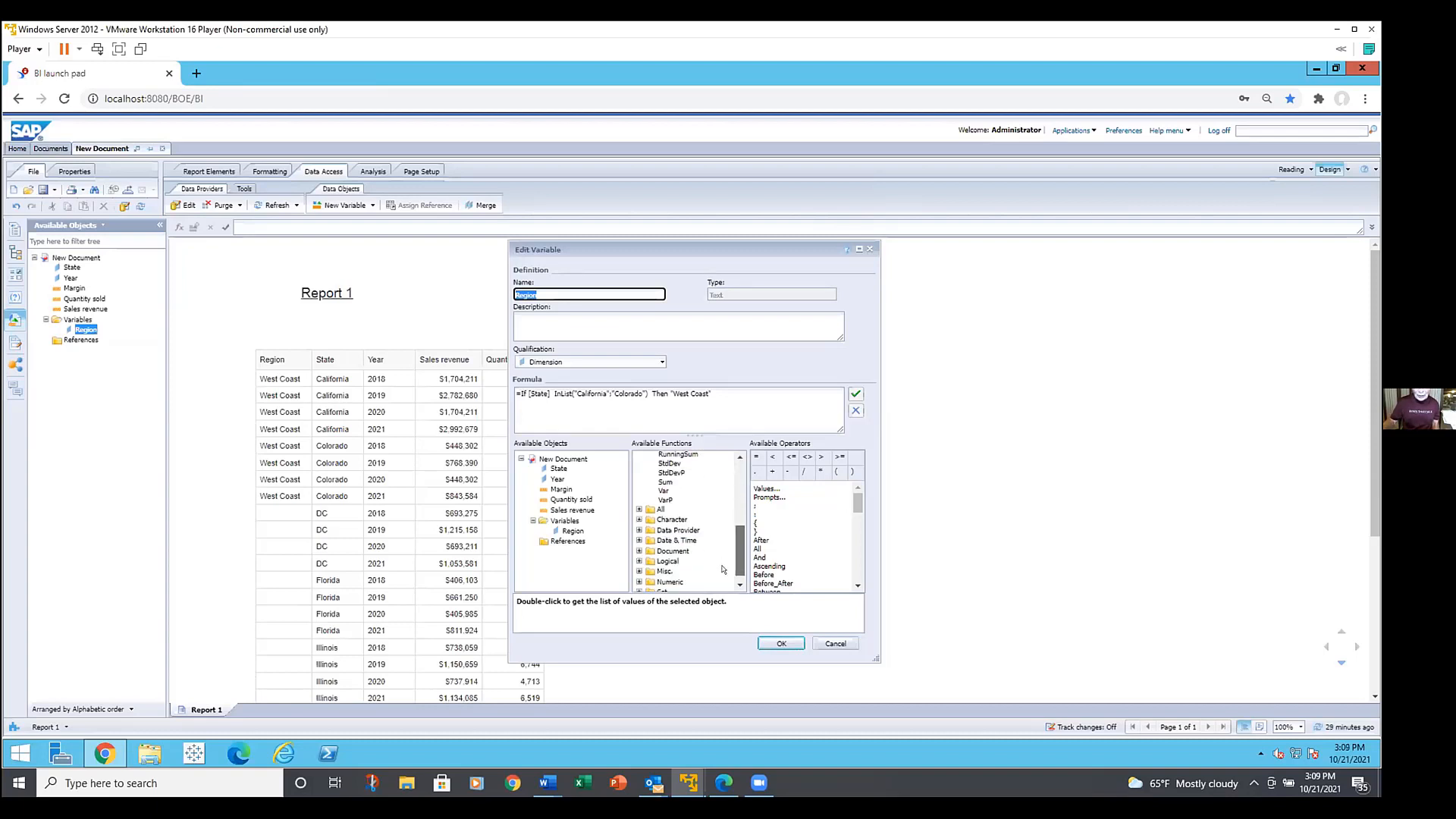
{"action": "scroll", "coordinate": [723, 569], "scroll_direction": "down", "scroll_amount": 1}
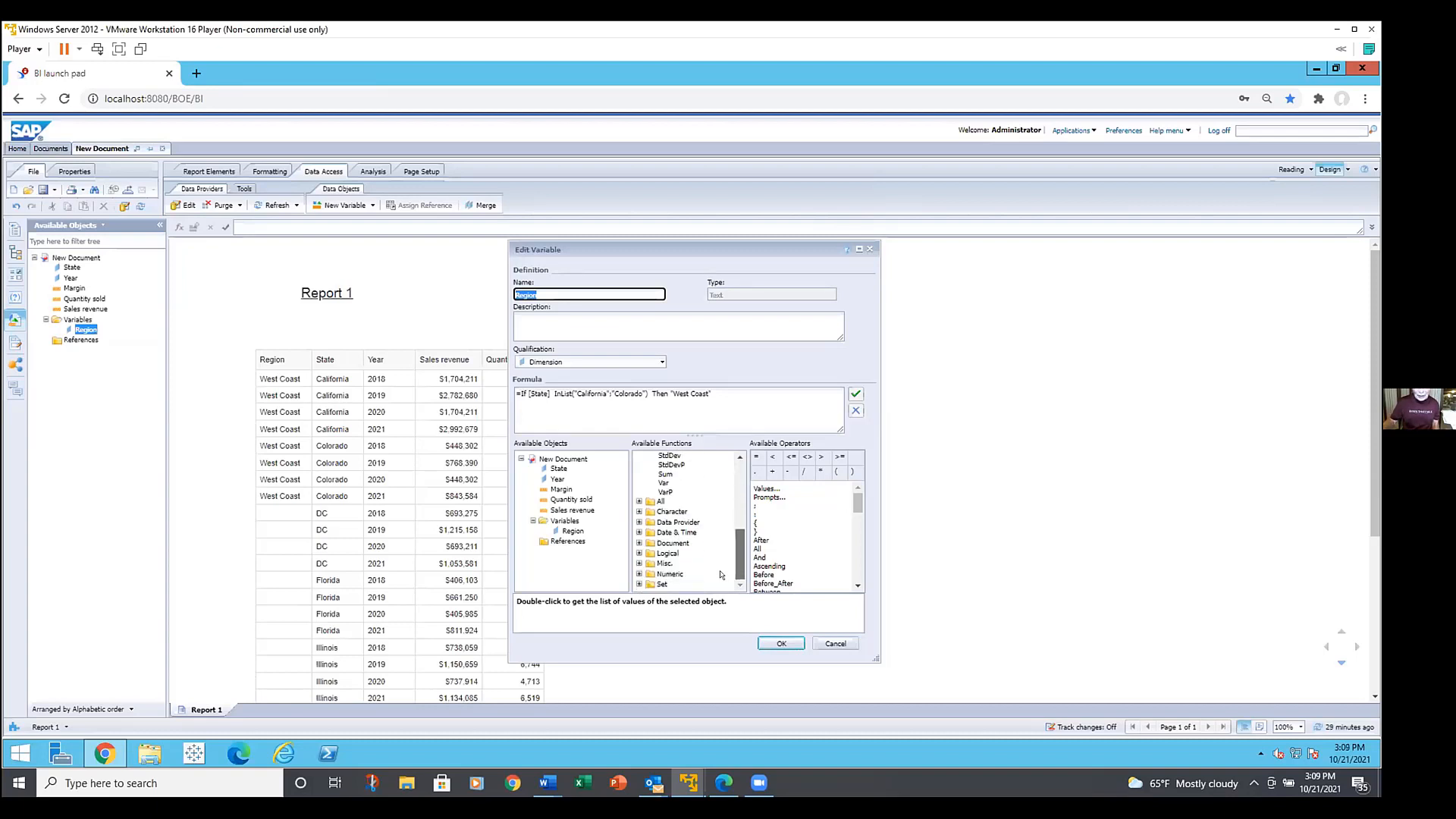
{"action": "left_click", "coordinate": [639, 562]}
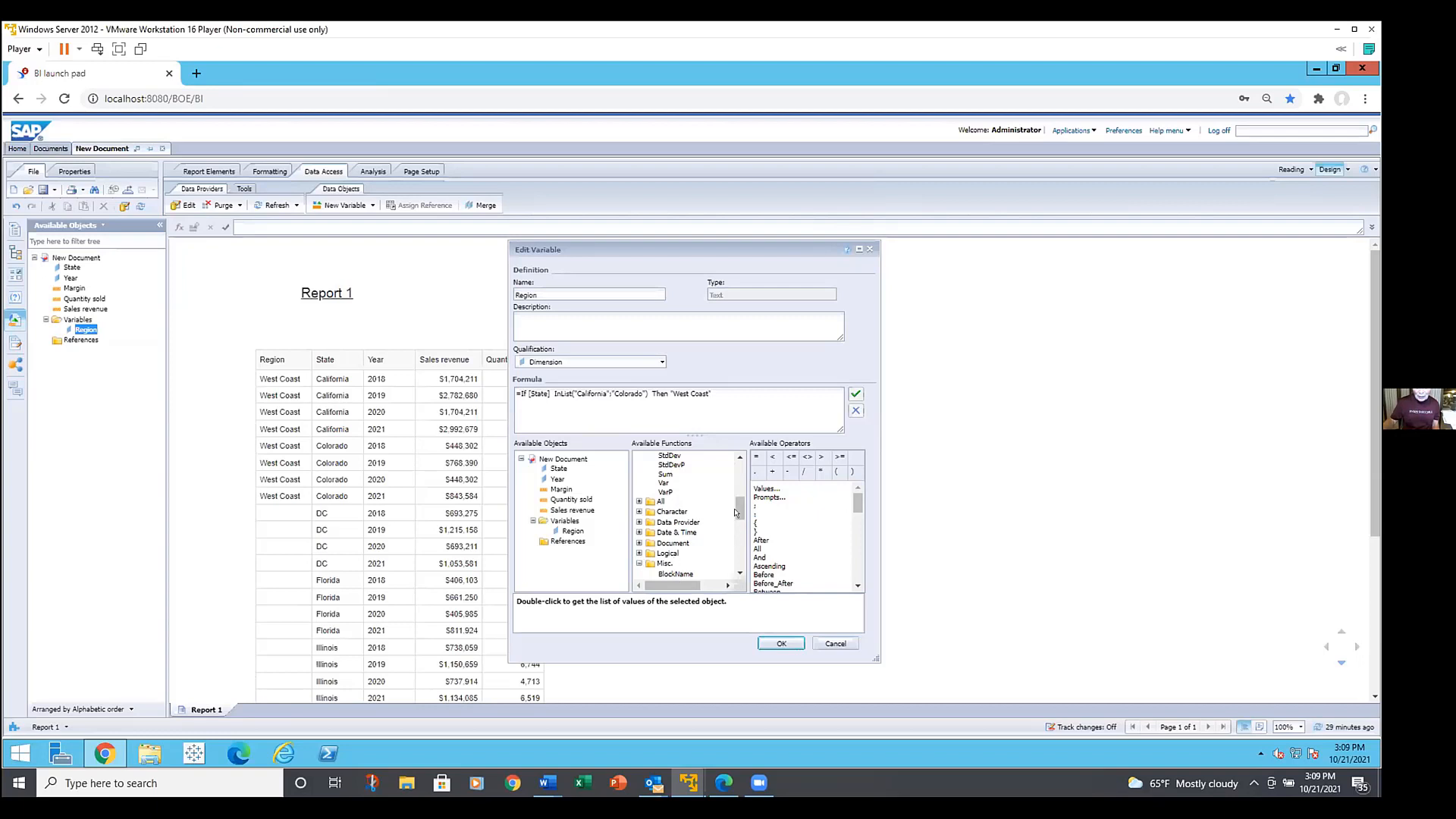
{"action": "left_click_drag", "start_coordinate": [738, 514], "coordinate": [735, 545]}
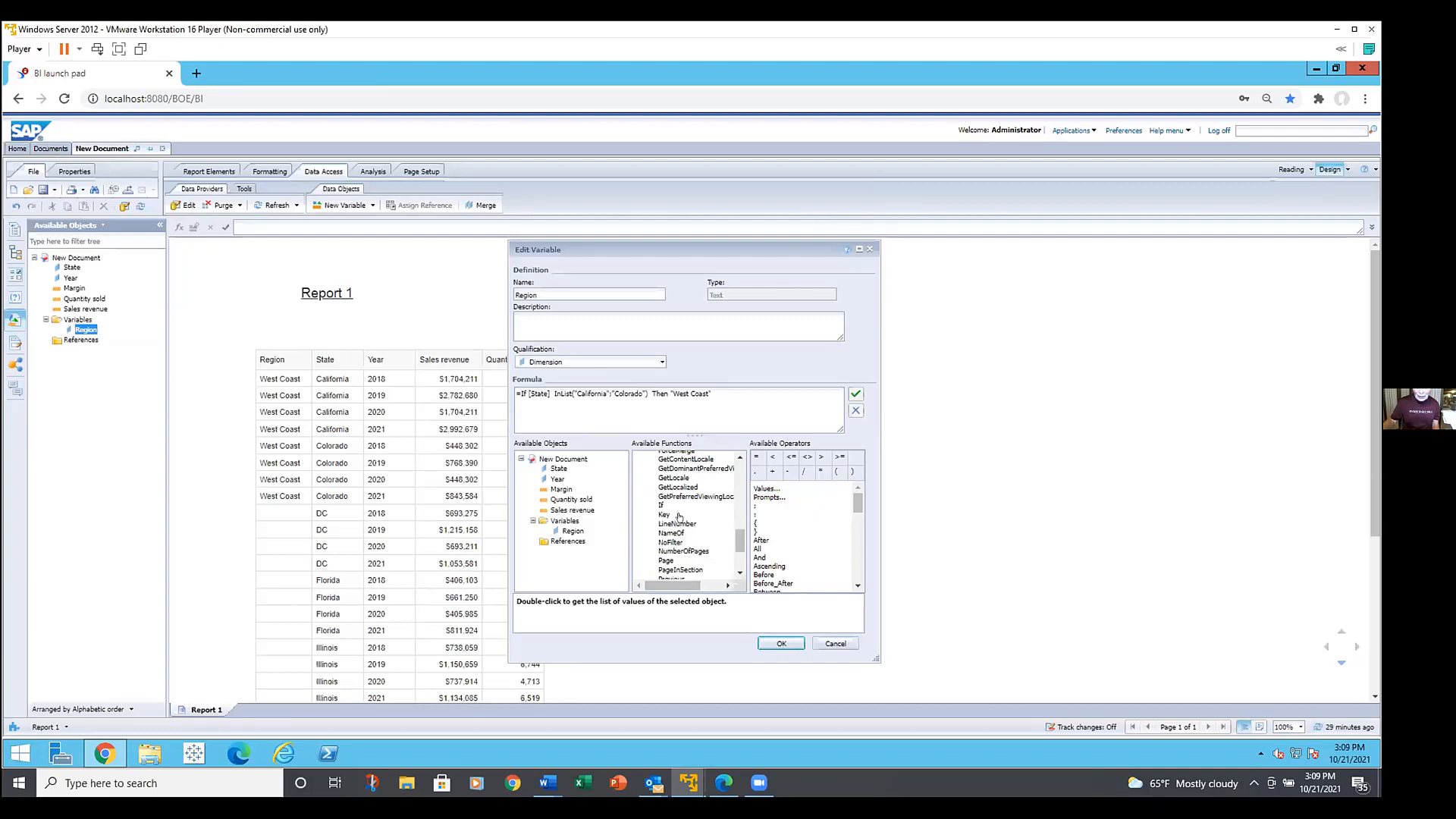
{"action": "left_click", "coordinate": [656, 502]}
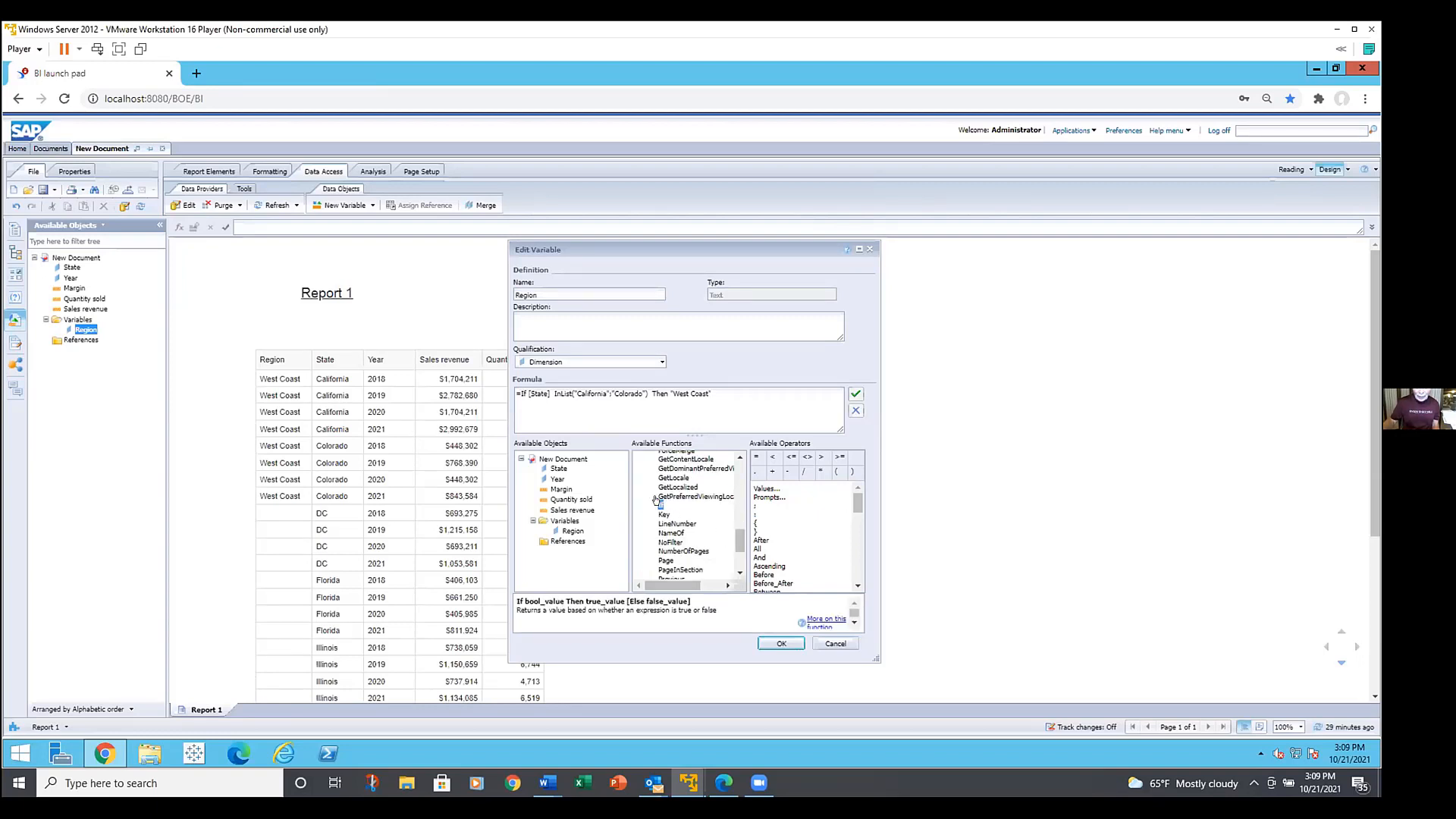
- Read the If...Then...Else and related If documentation for nesting syntax and examples, and close the help and variable editor
{"action": "left_click", "coordinate": [815, 617]}
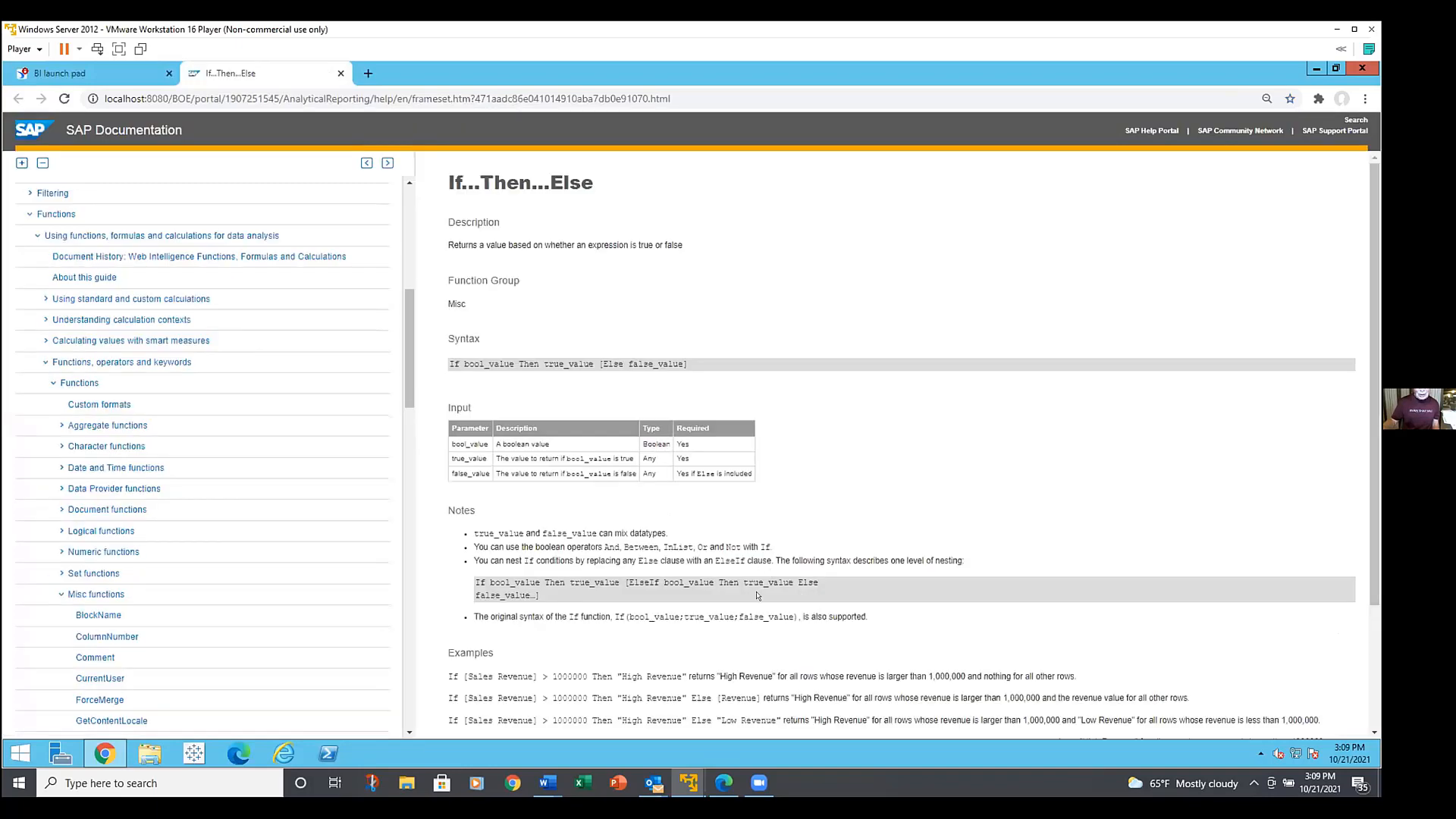
{"action": "scroll", "coordinate": [756, 588], "scroll_direction": "down", "scroll_amount": 1}
{"action": "scroll", "coordinate": [754, 593], "scroll_direction": "down", "scroll_amount": 1}
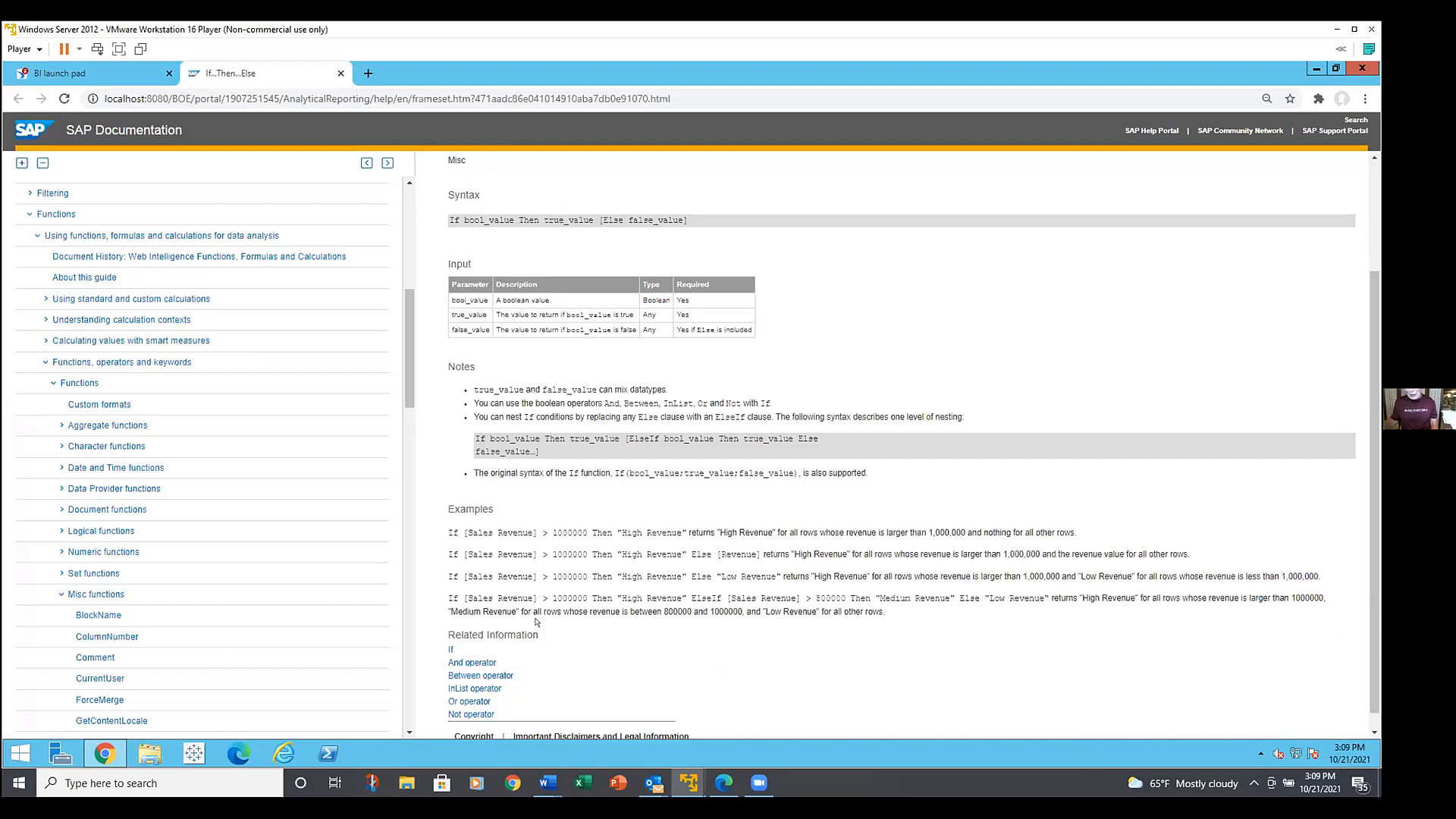
{"action": "left_click", "coordinate": [451, 650]}
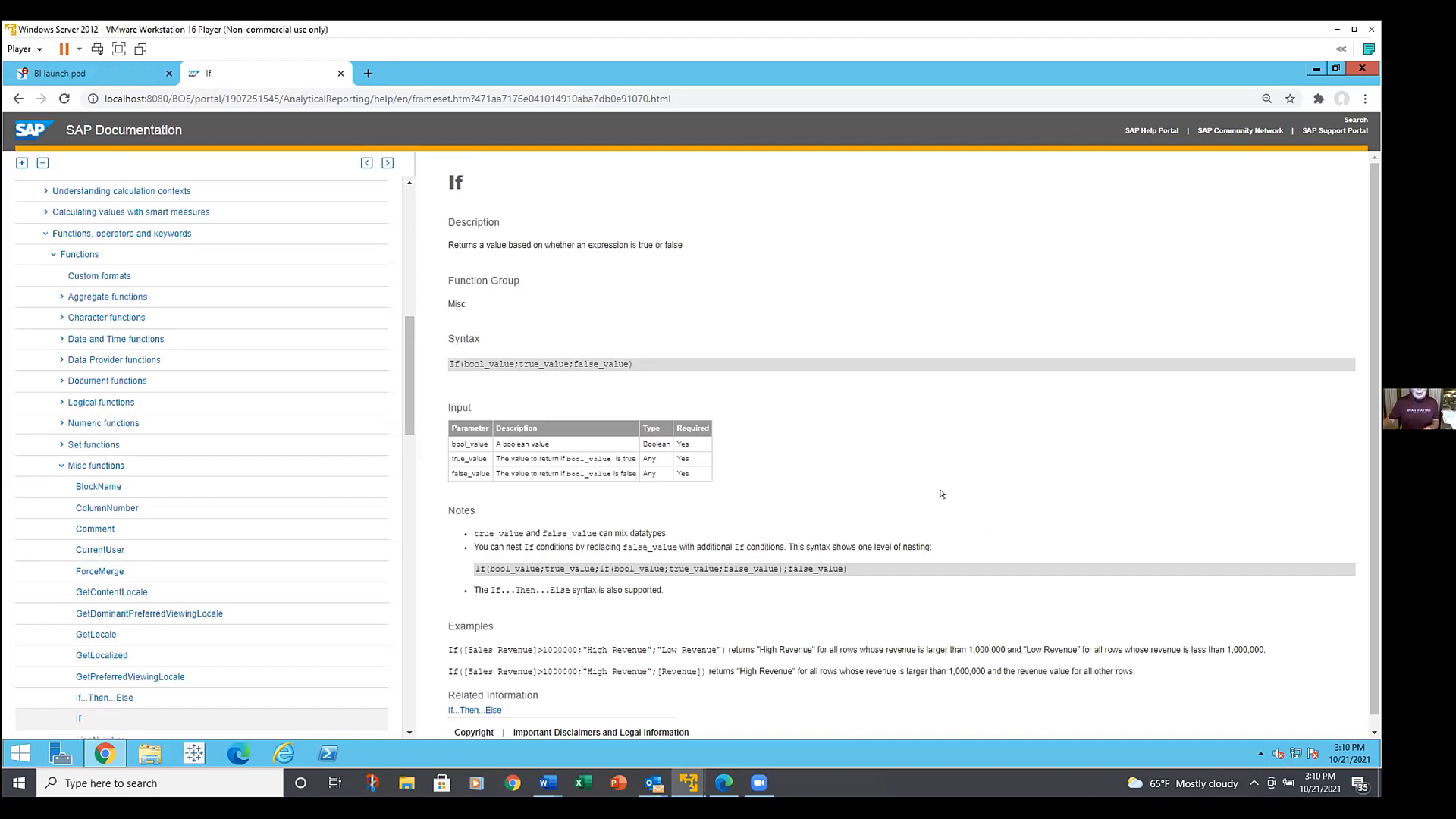
{"action": "left_click", "coordinate": [339, 73]}
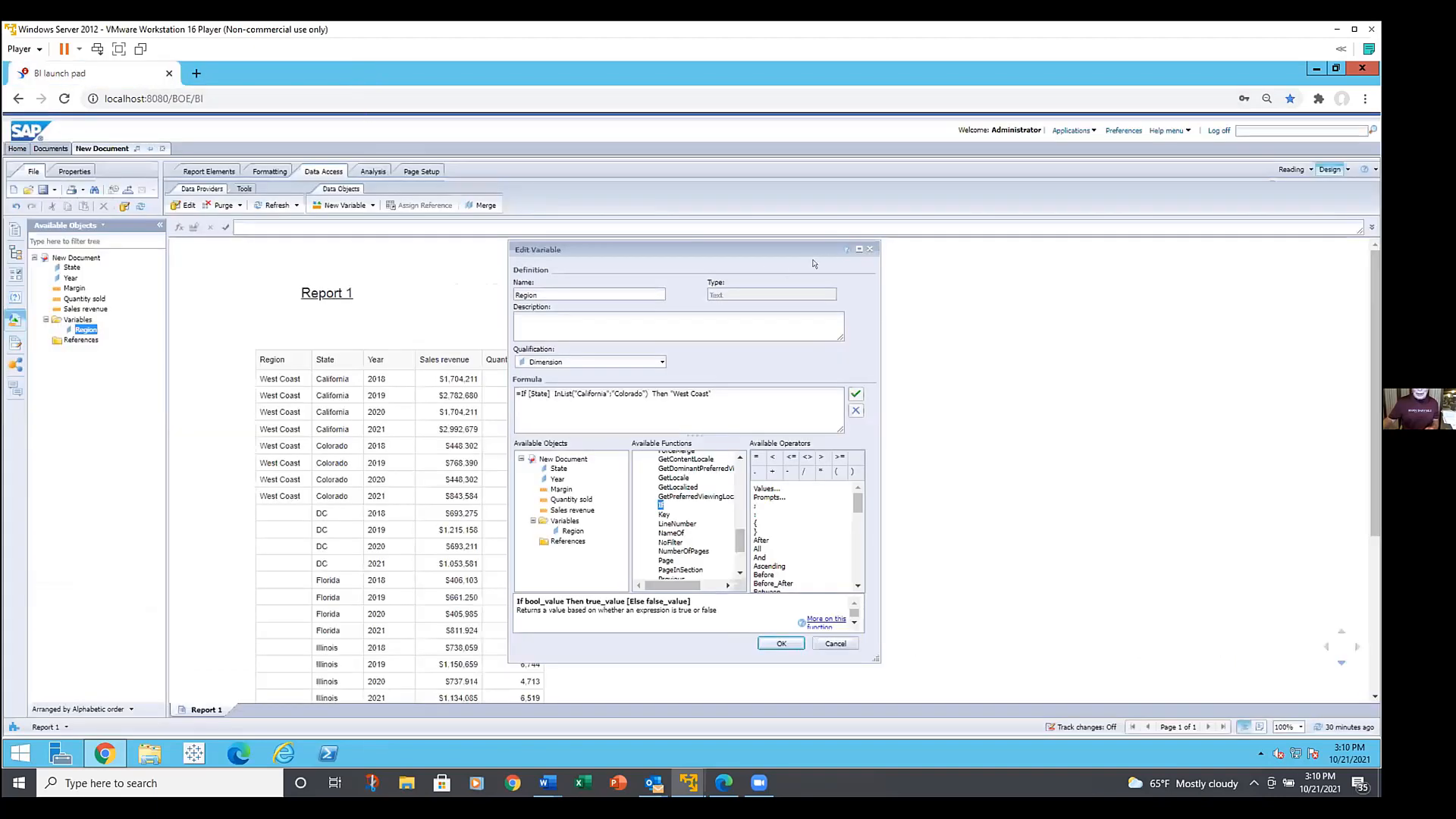
{"action": "left_click", "coordinate": [870, 248]}
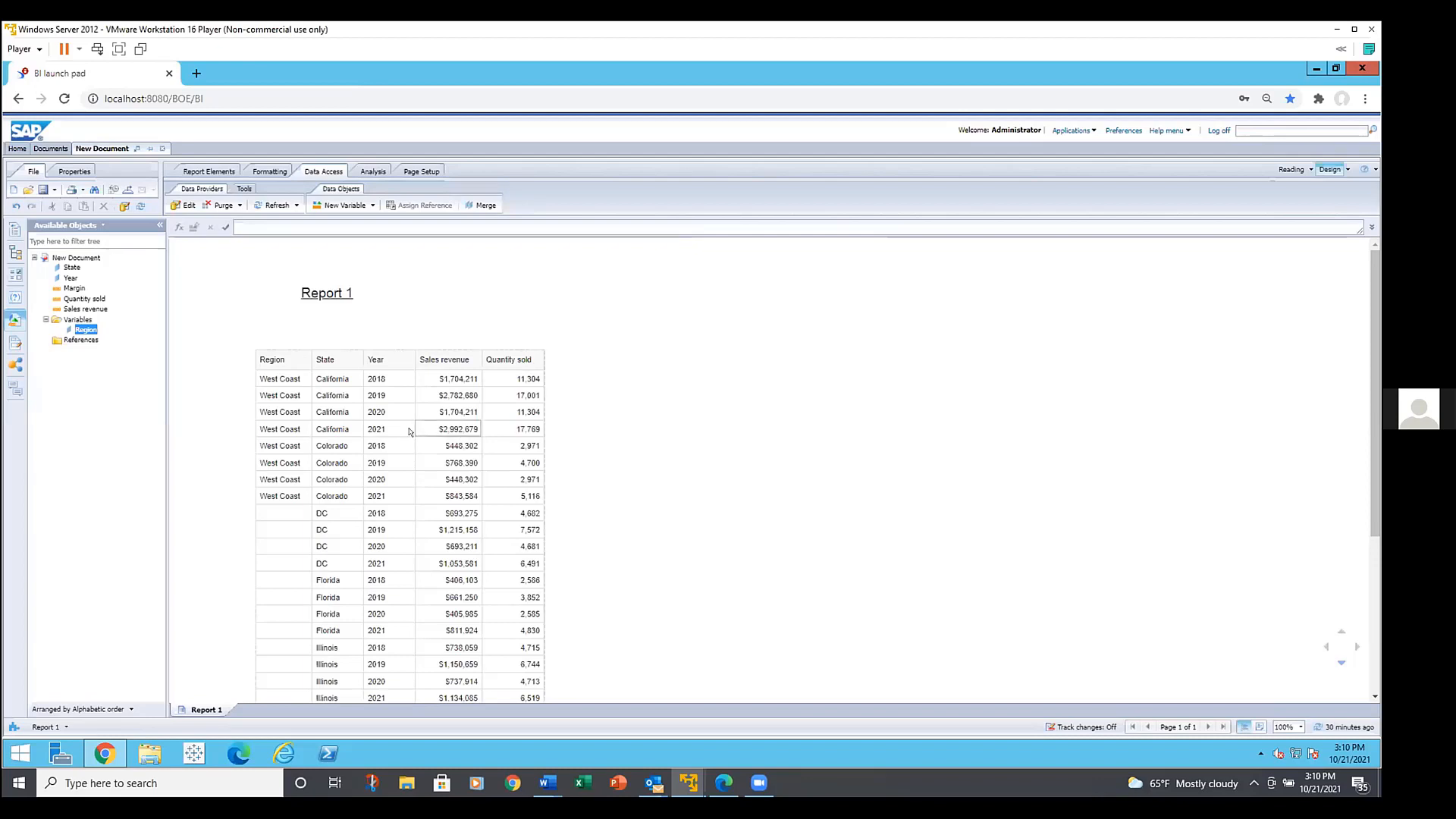
- Remove the Region column from the table
{"action": "left_click", "coordinate": [274, 410]}
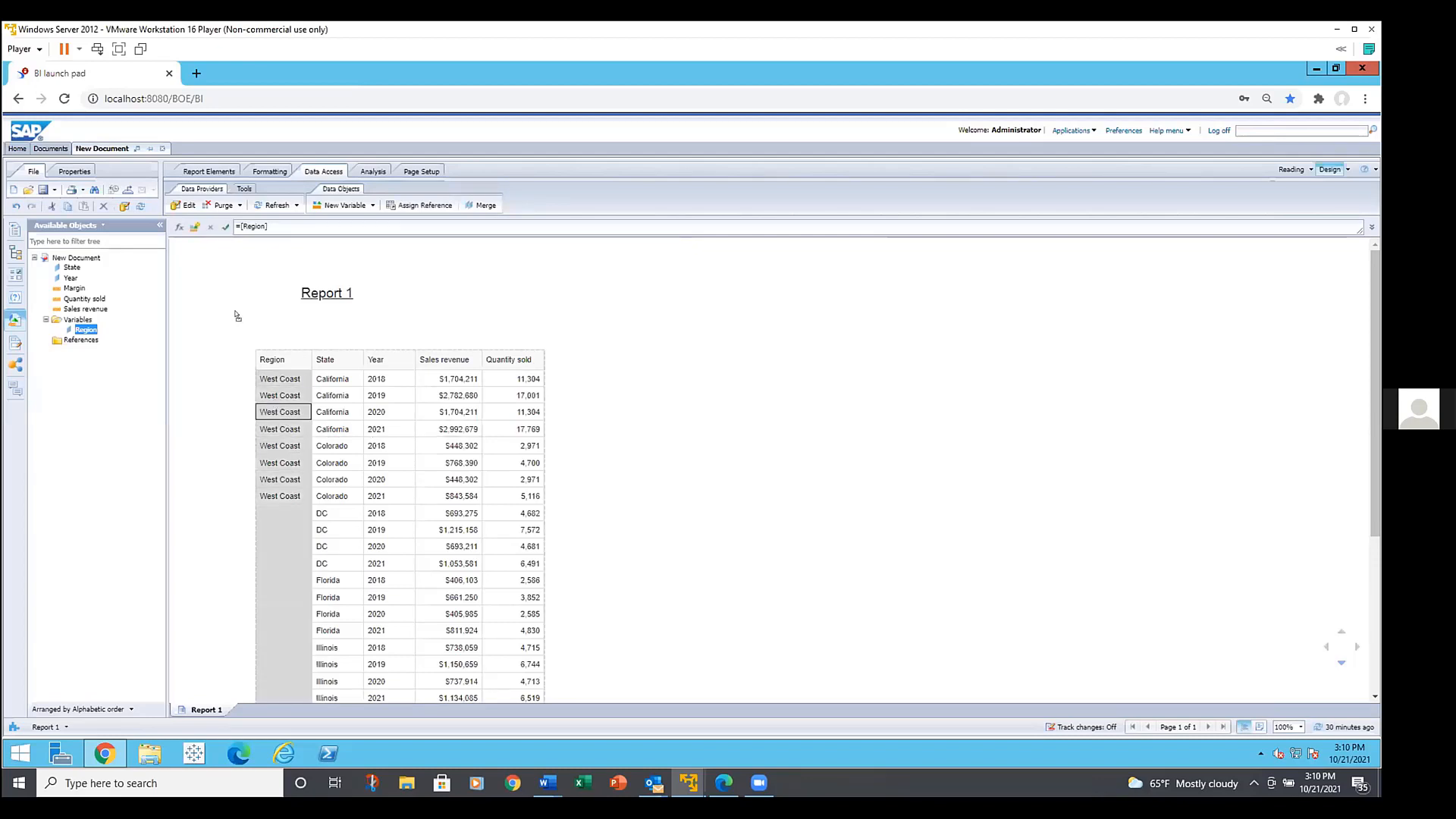
{"action": "left_click_drag", "start_coordinate": [176, 311], "coordinate": [128, 317]}
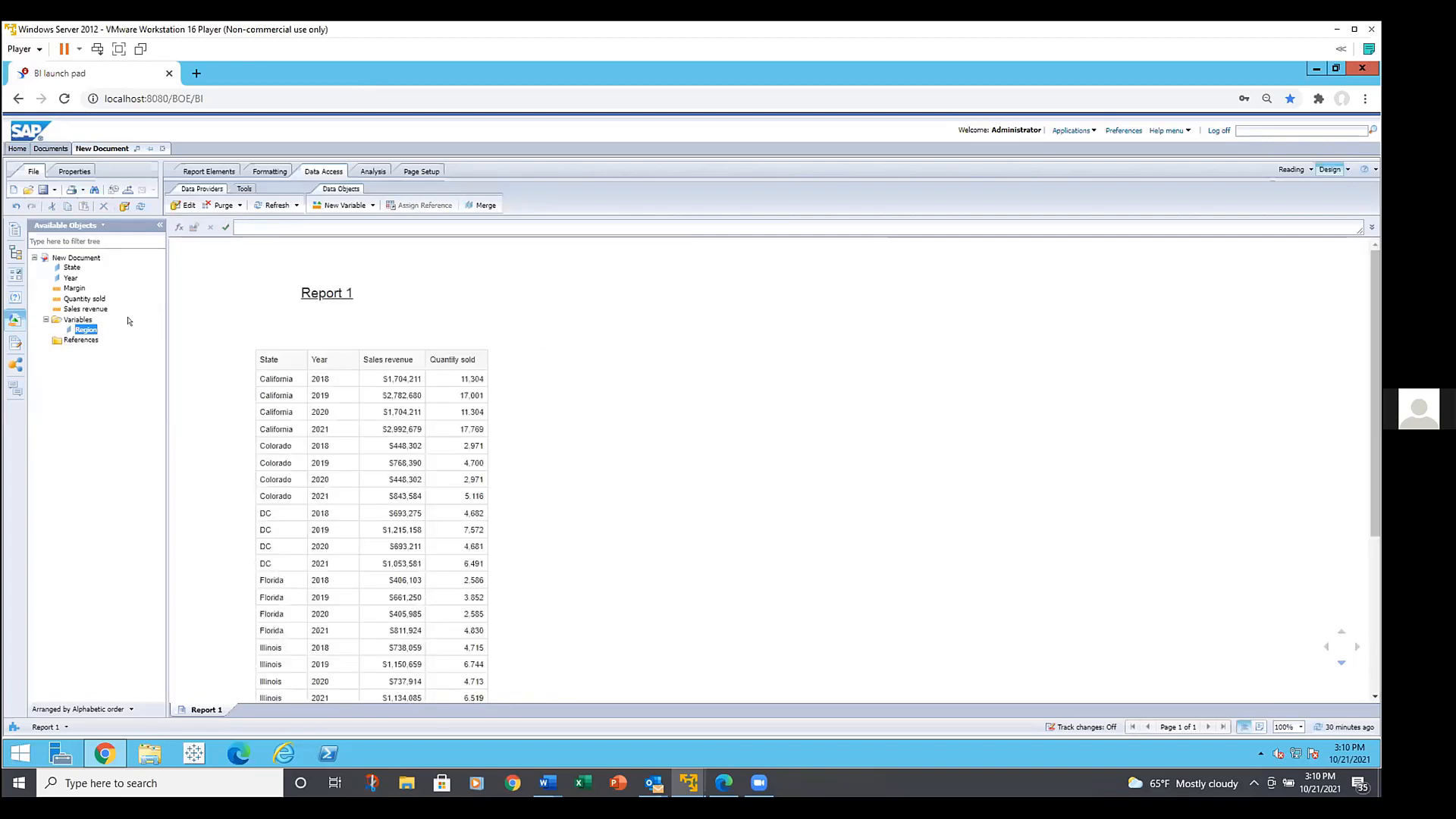